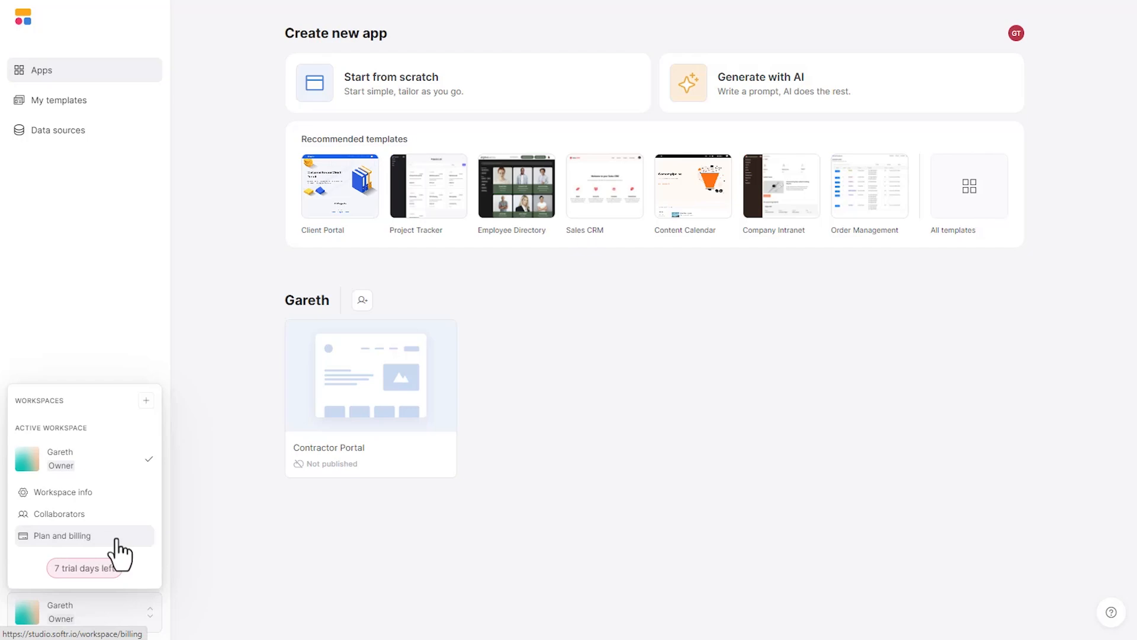
- Extend the free trial on the Professional plan with monthly billing at $167
click(302, 323)
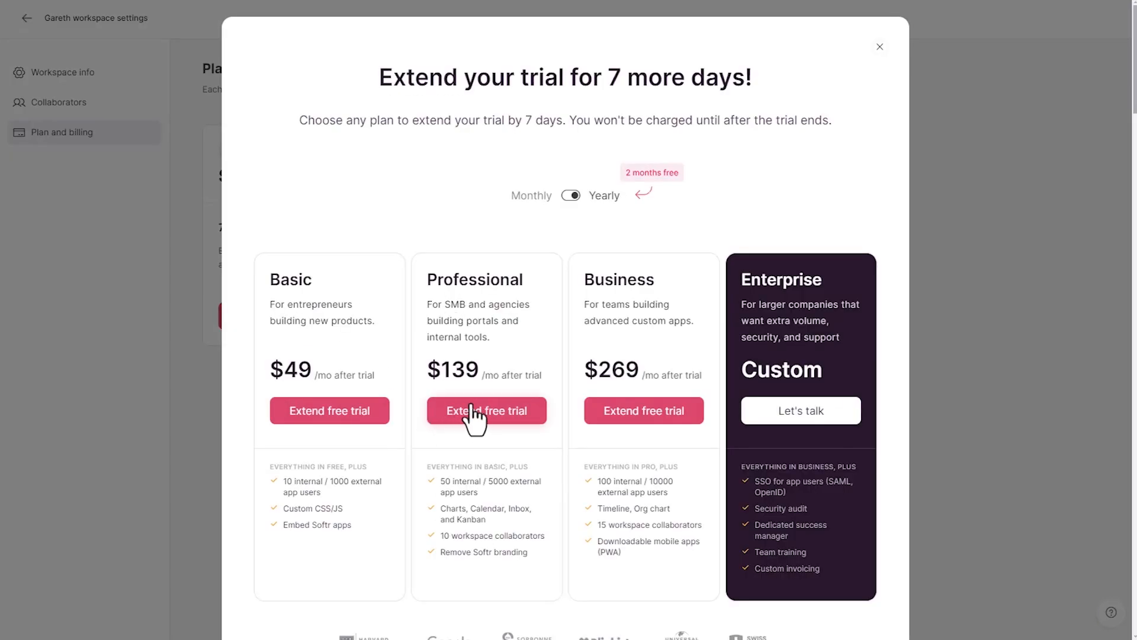
click(536, 409)
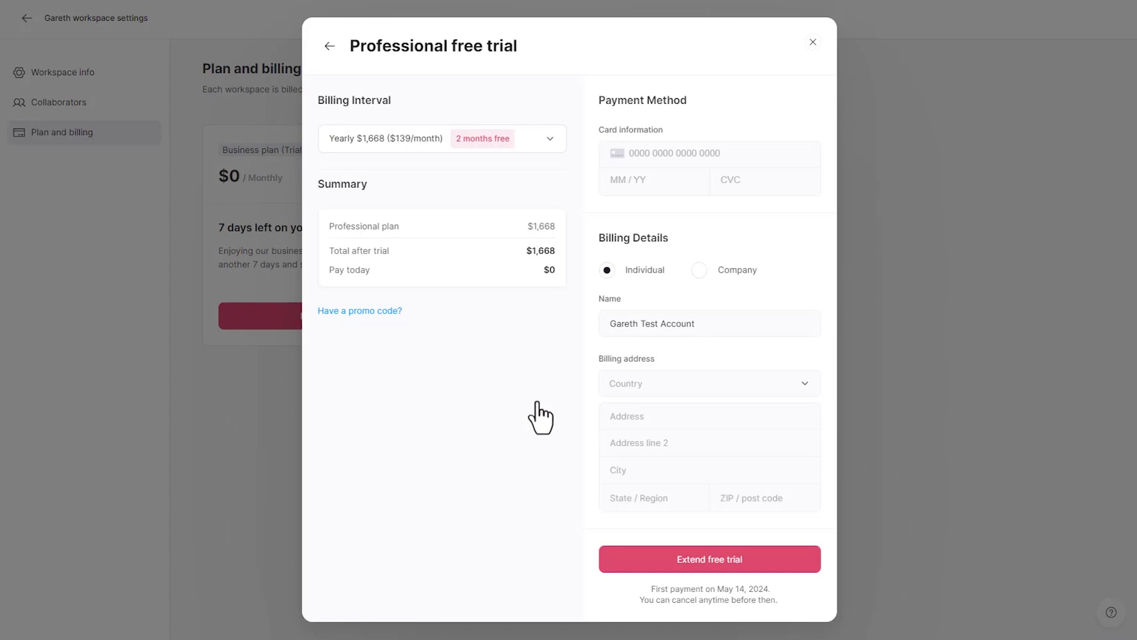
click(422, 148)
click(417, 201)
- Apply the 100% promo code so the checkout total drops to $0
click(375, 310)
click(380, 335)
text(GAP_1MONTH_PR)
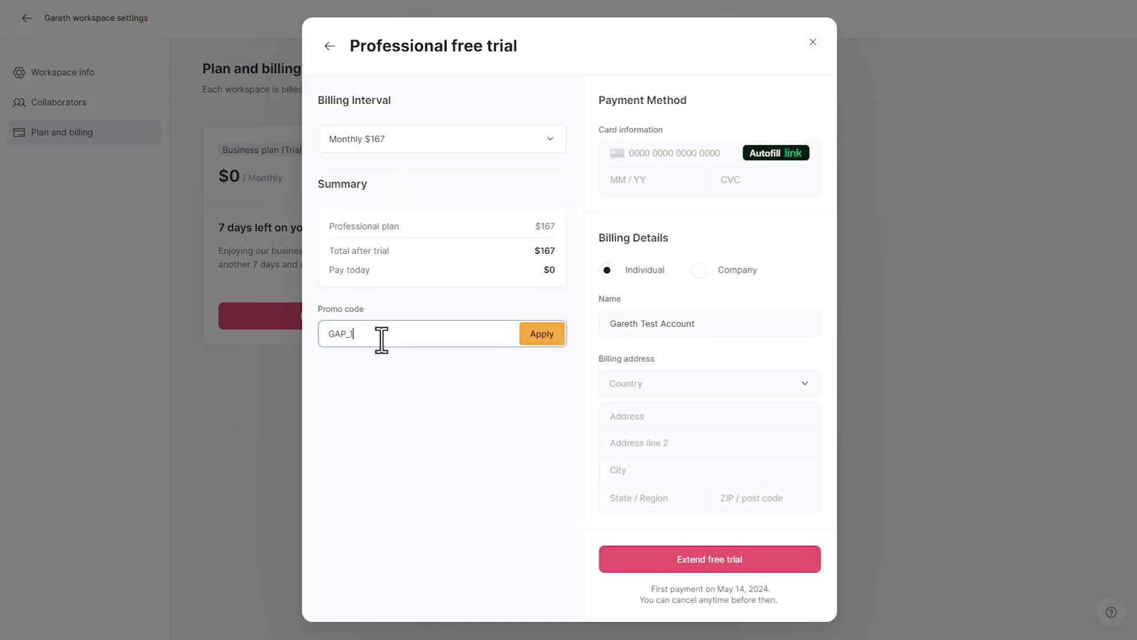
text(O)
click(543, 335)
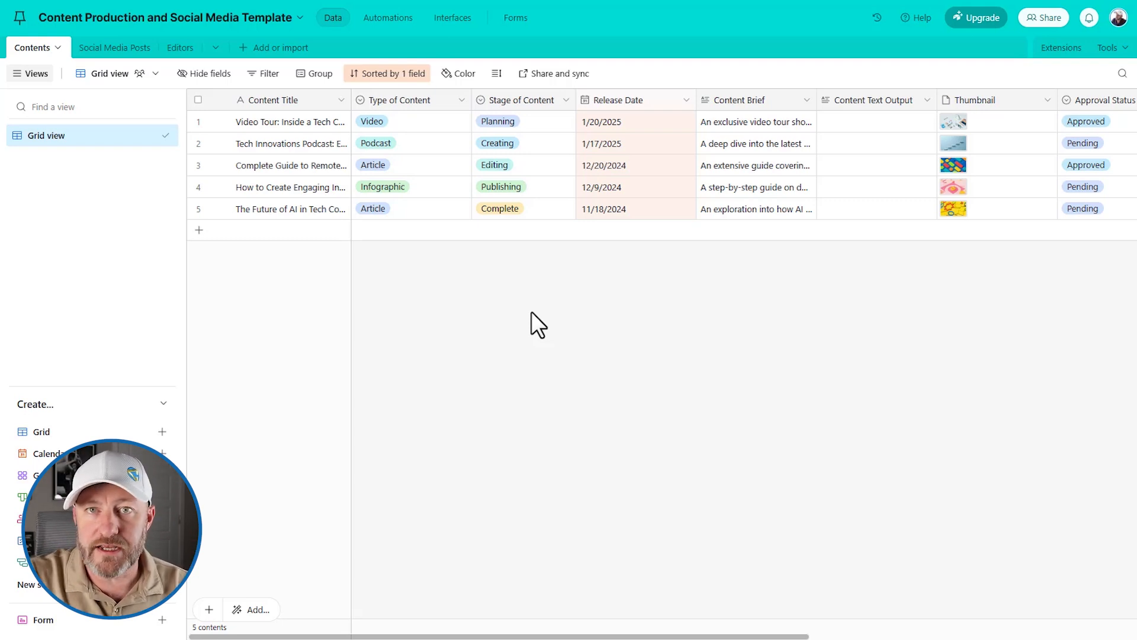
- Widen the Assigned Content column in the Editors table, then switch to the base's Interfaces view
click(179, 49)
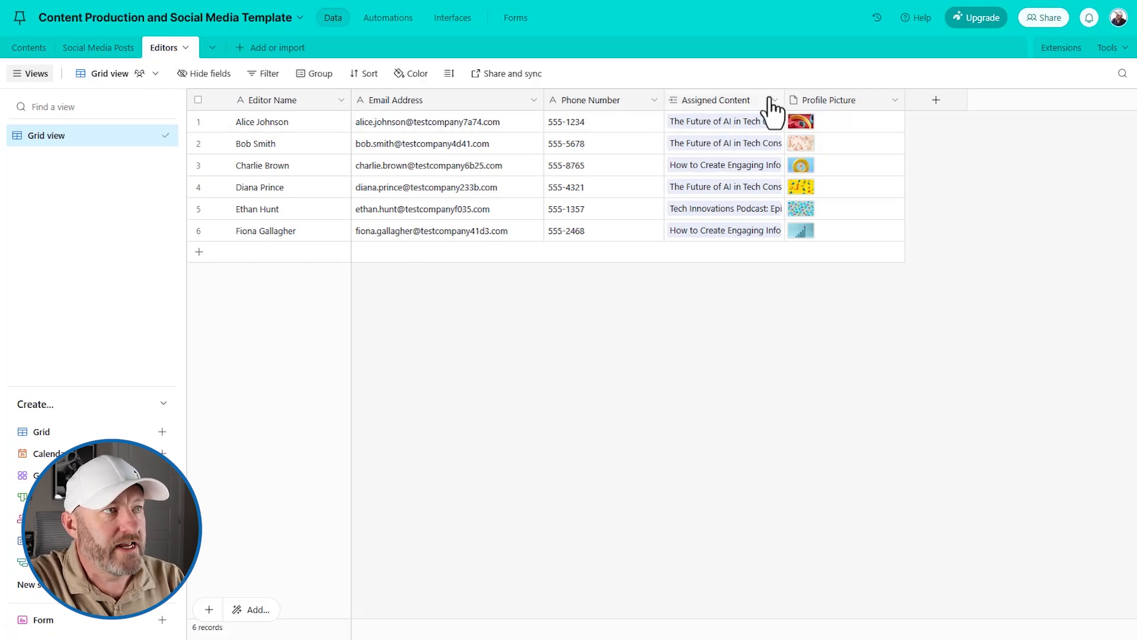
drag(784, 100, 871, 100)
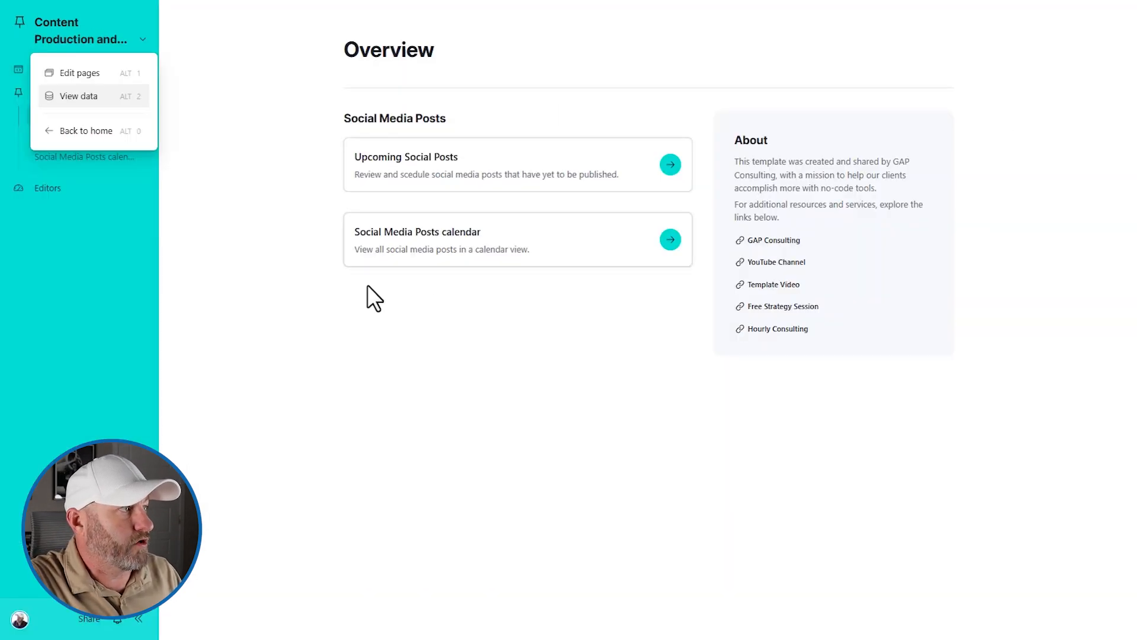
click(367, 286)
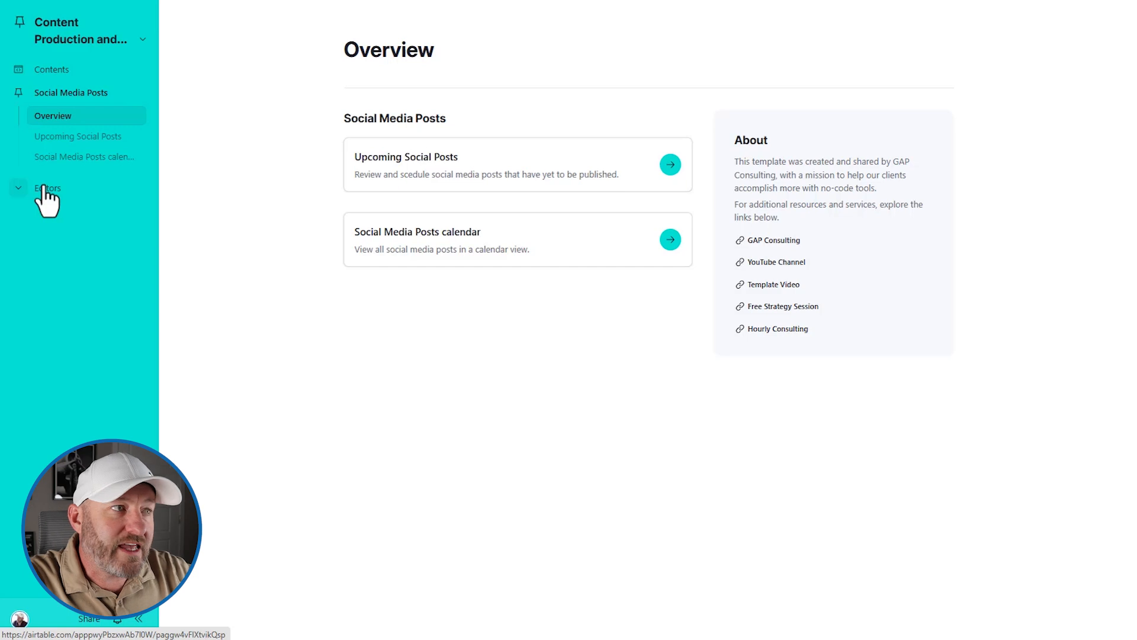
- Open the Contents page from the interface sidebar
click(48, 71)
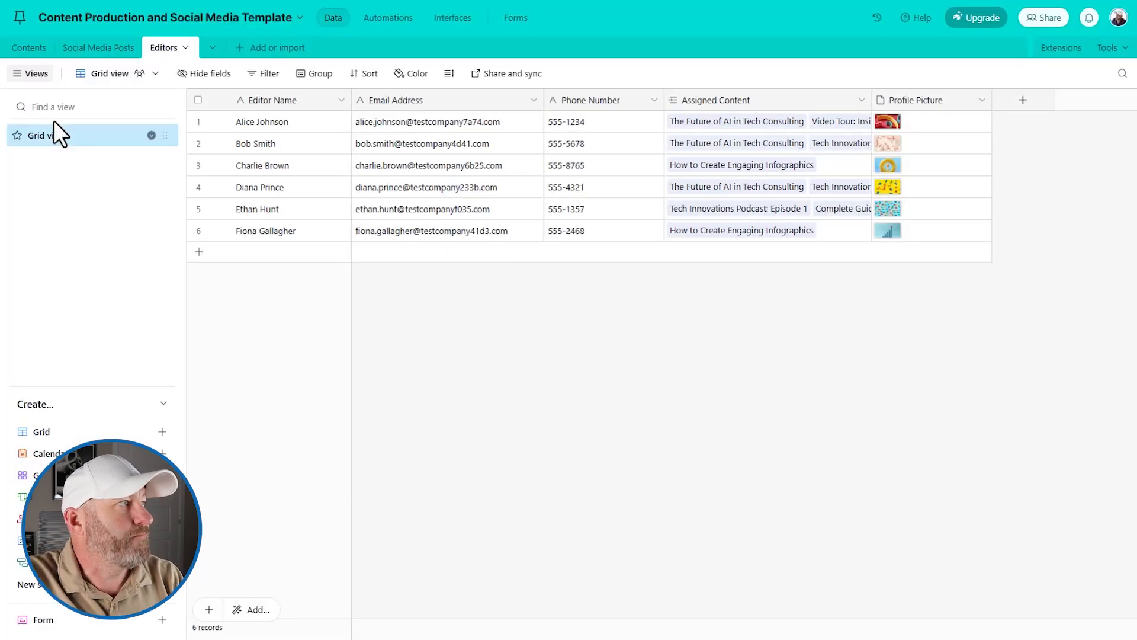
click(33, 51)
click(94, 54)
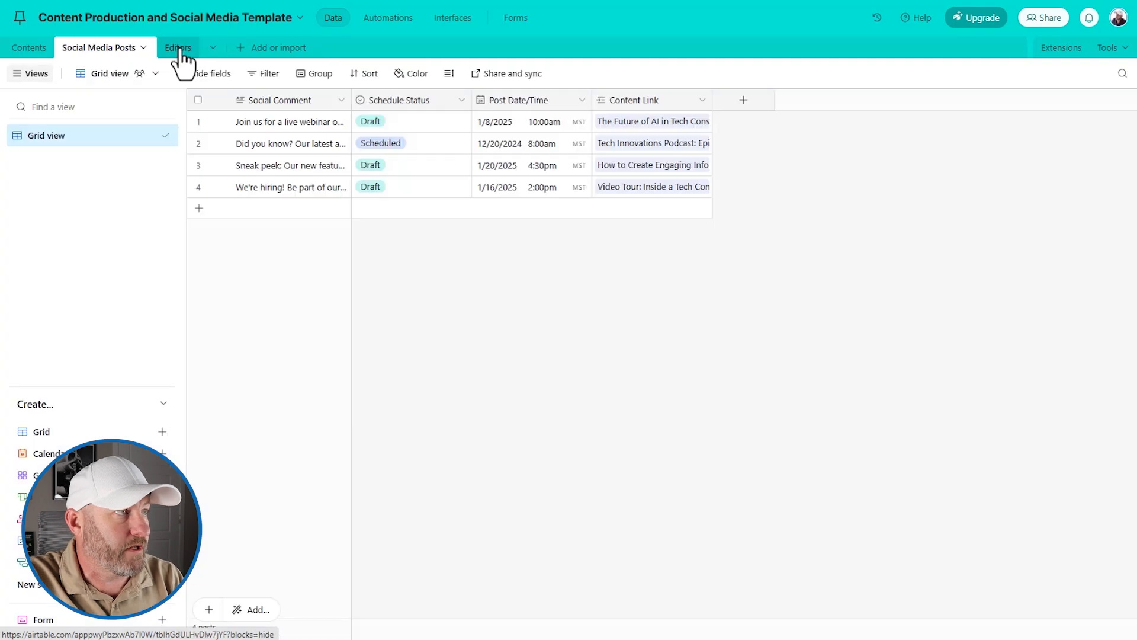
click(180, 48)
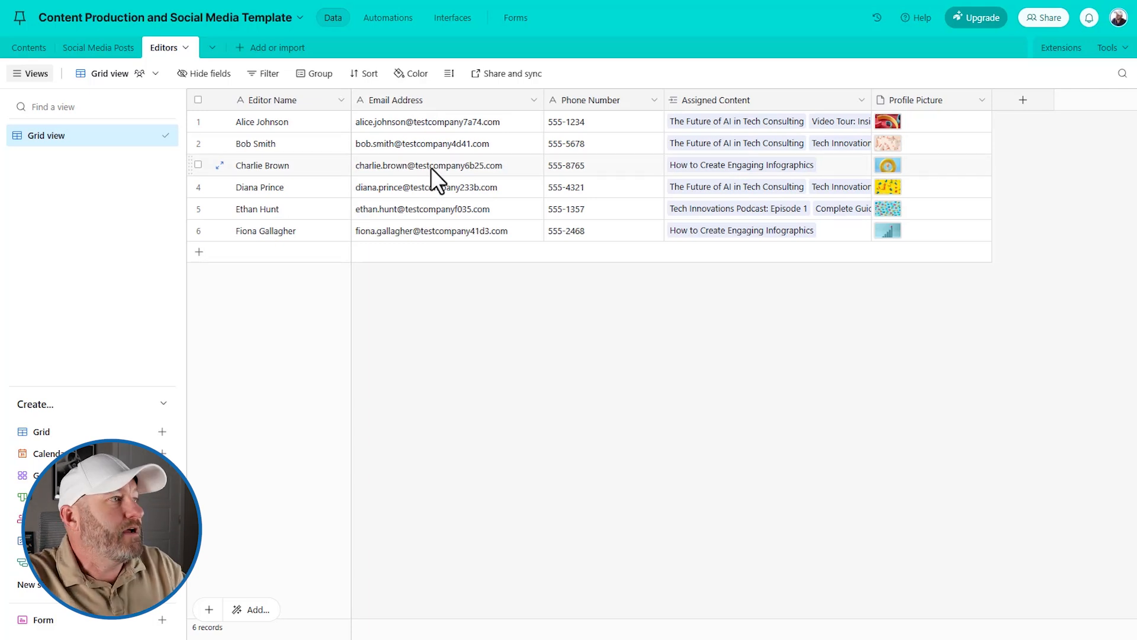
drag(401, 123, 414, 232)
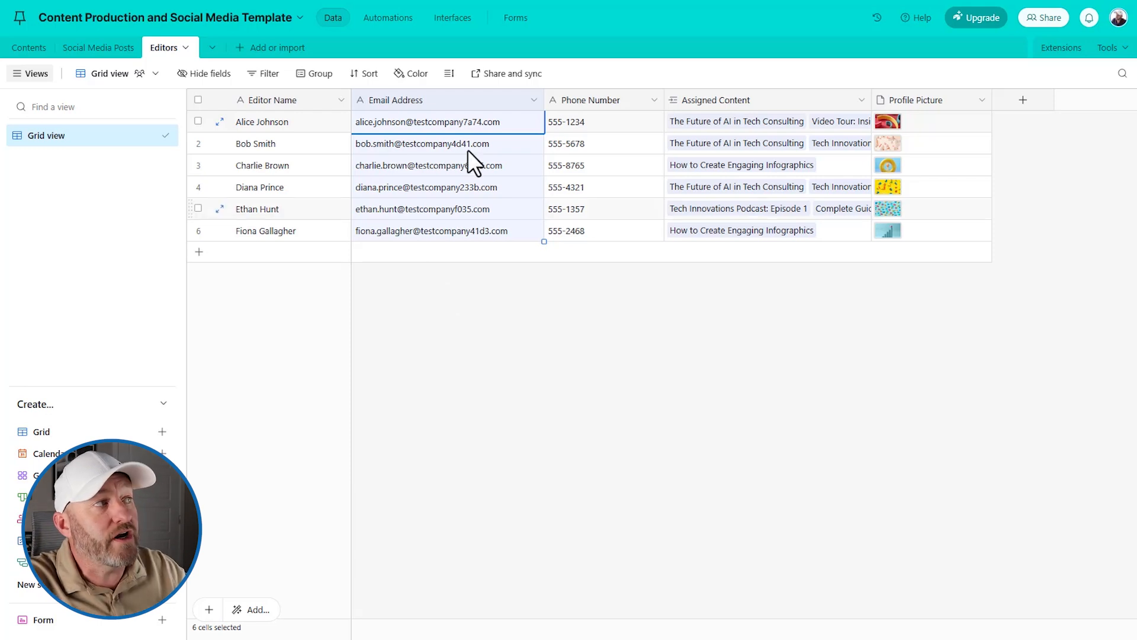
click(29, 49)
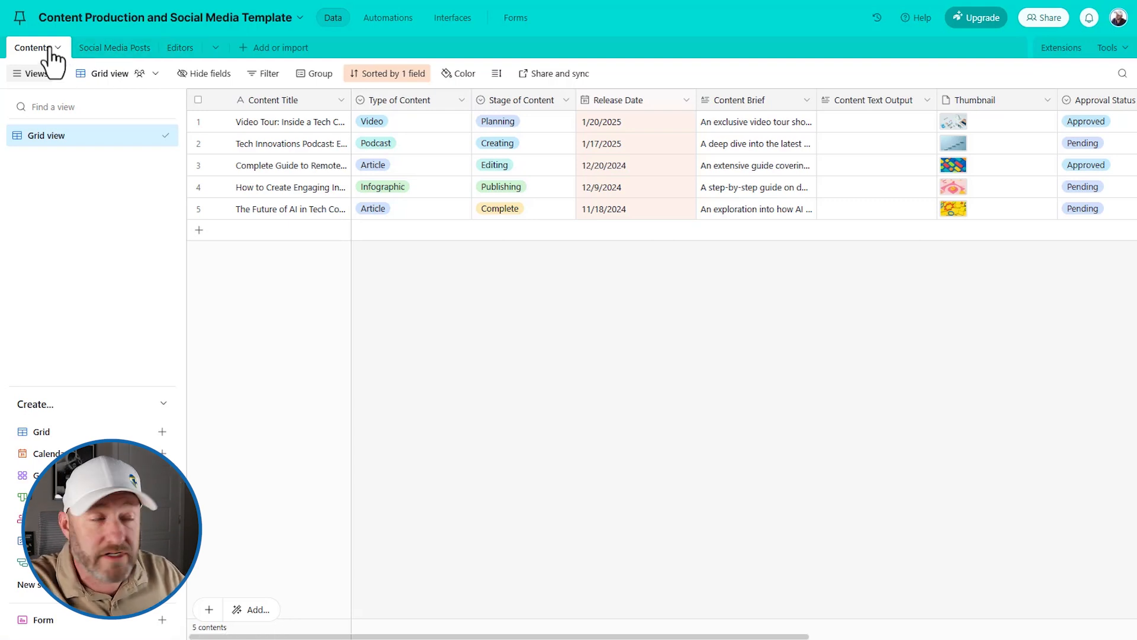
click(99, 53)
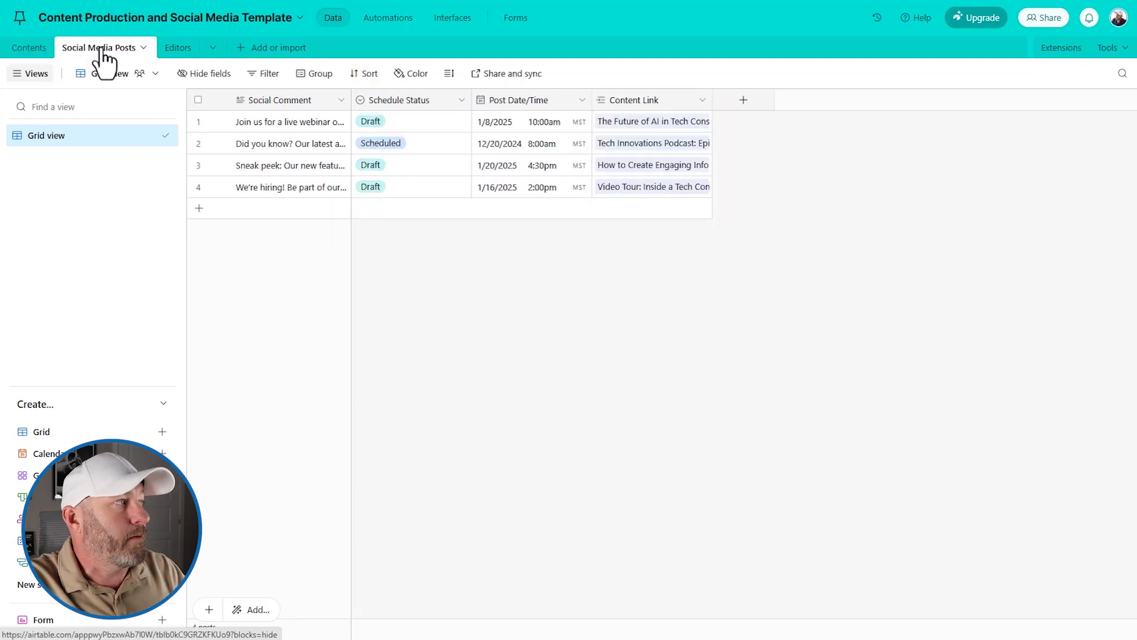
click(32, 52)
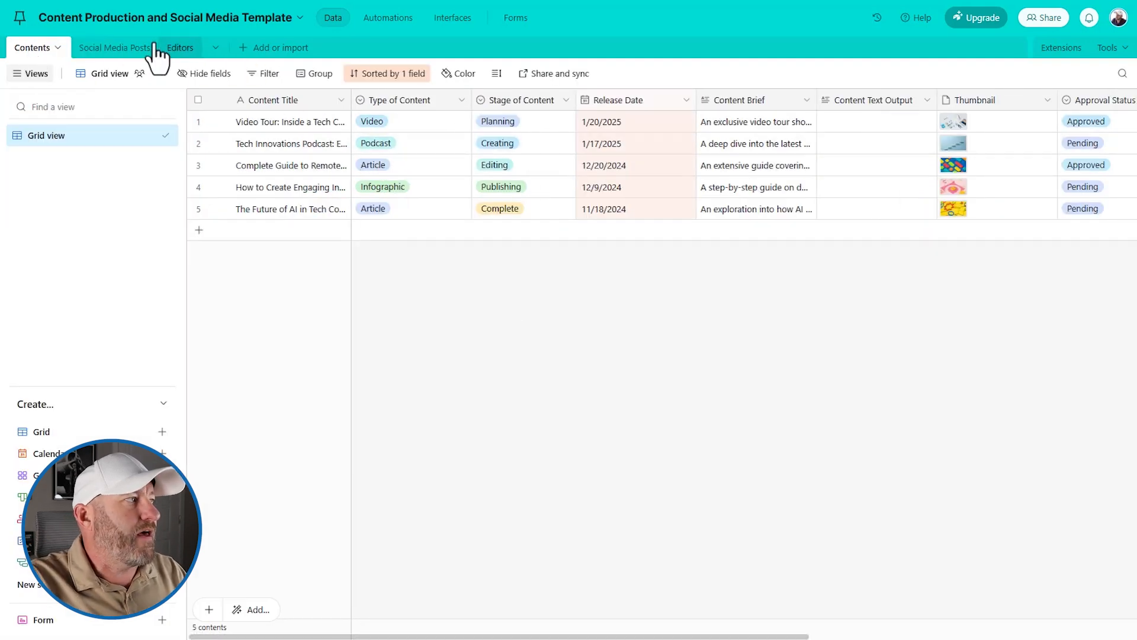
click(110, 51)
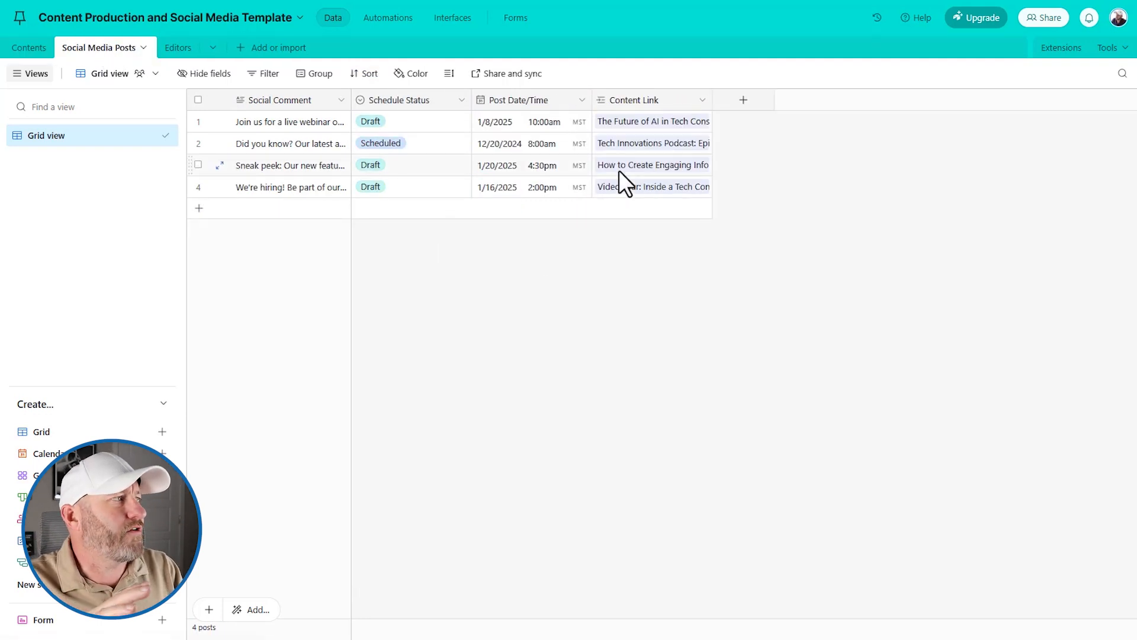
click(34, 52)
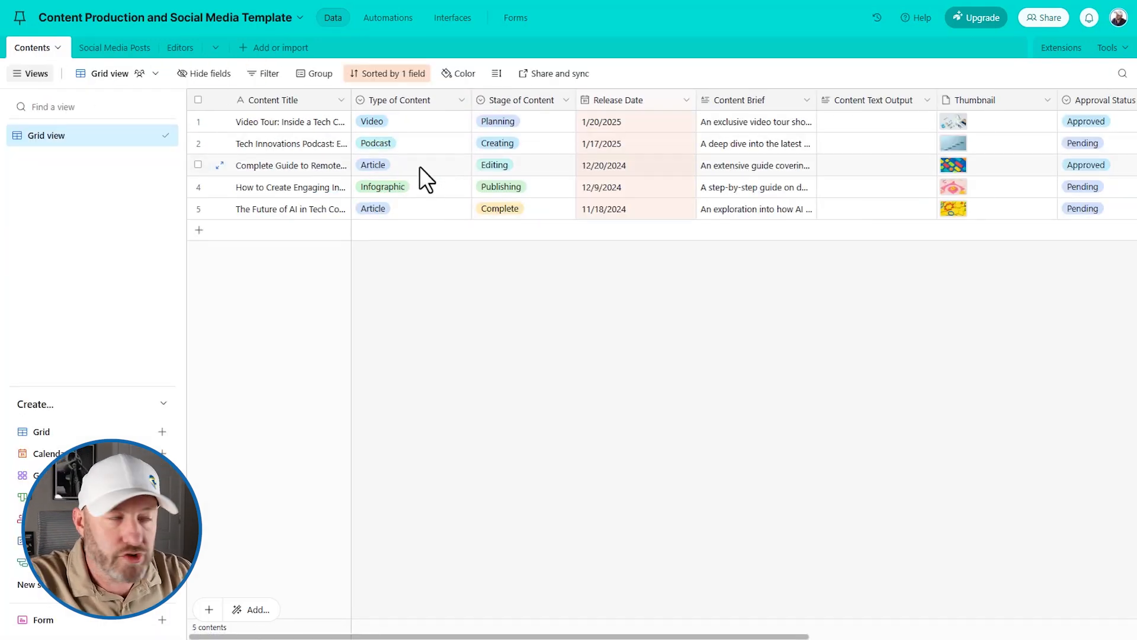
click(109, 51)
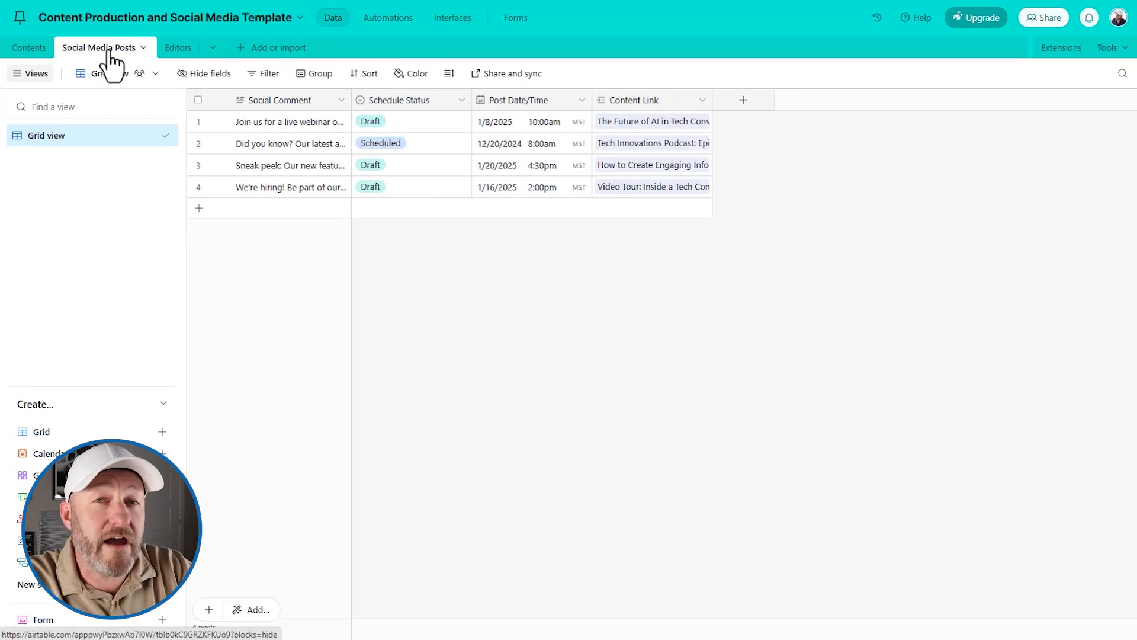
click(171, 49)
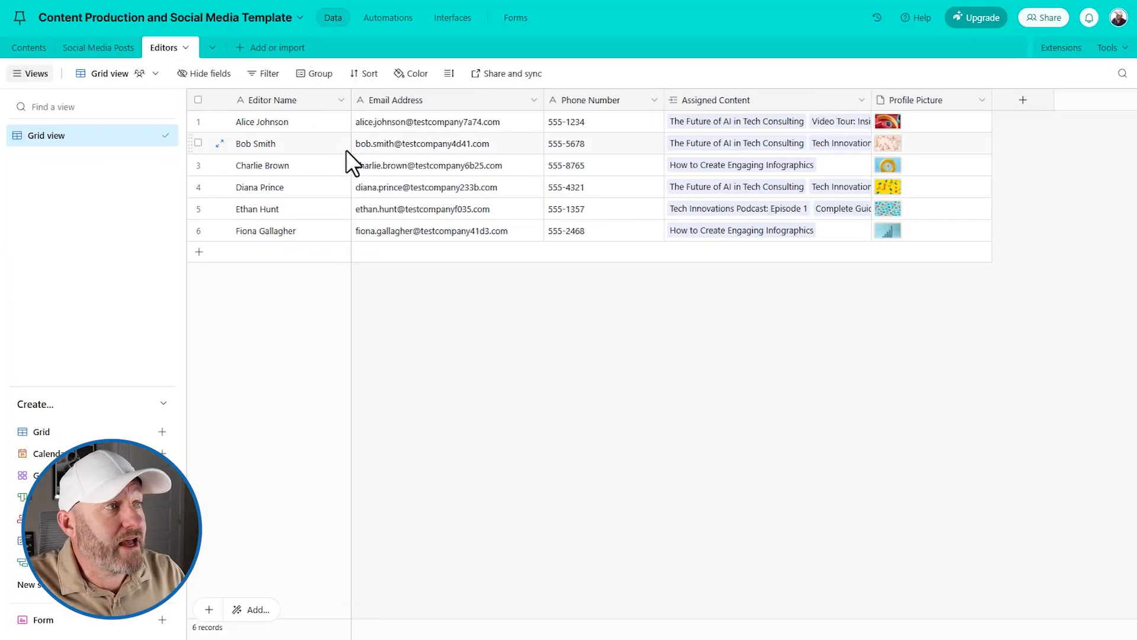
drag(369, 128, 381, 224)
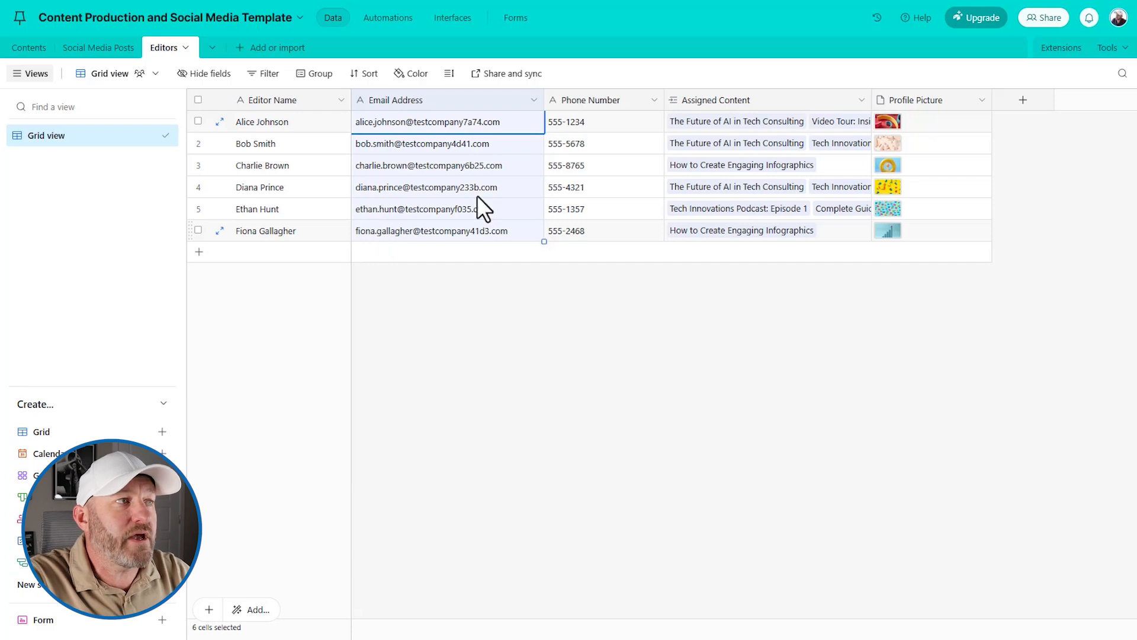
- Add a single-select Role field to Editors with options Managers and Editors
click(1023, 100)
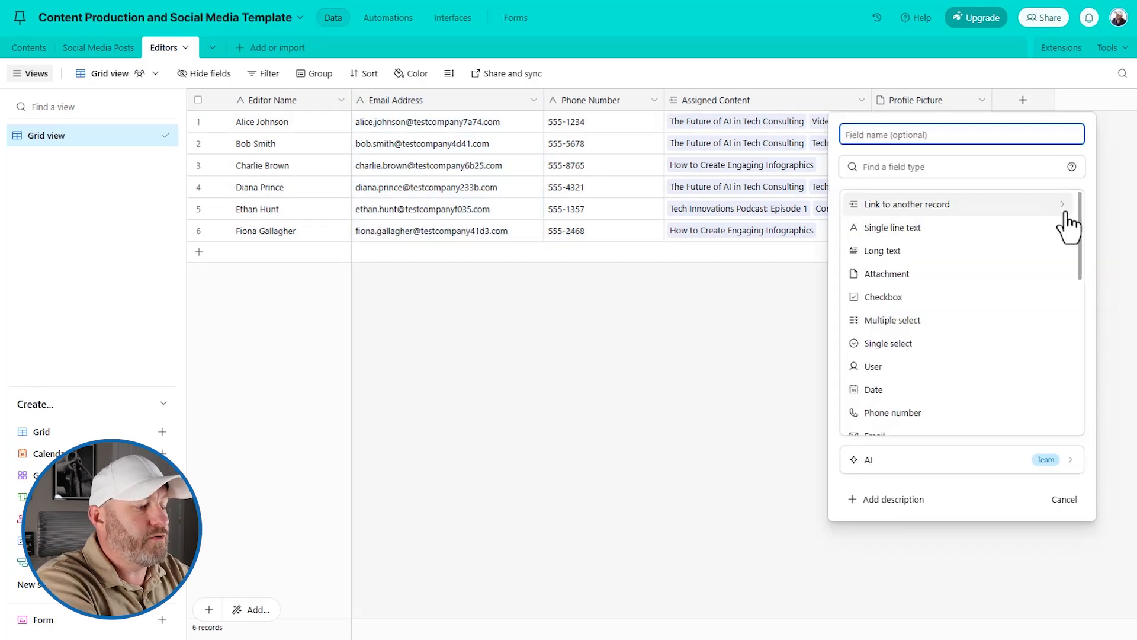
text(Role)
key(Tab)
text(sing)
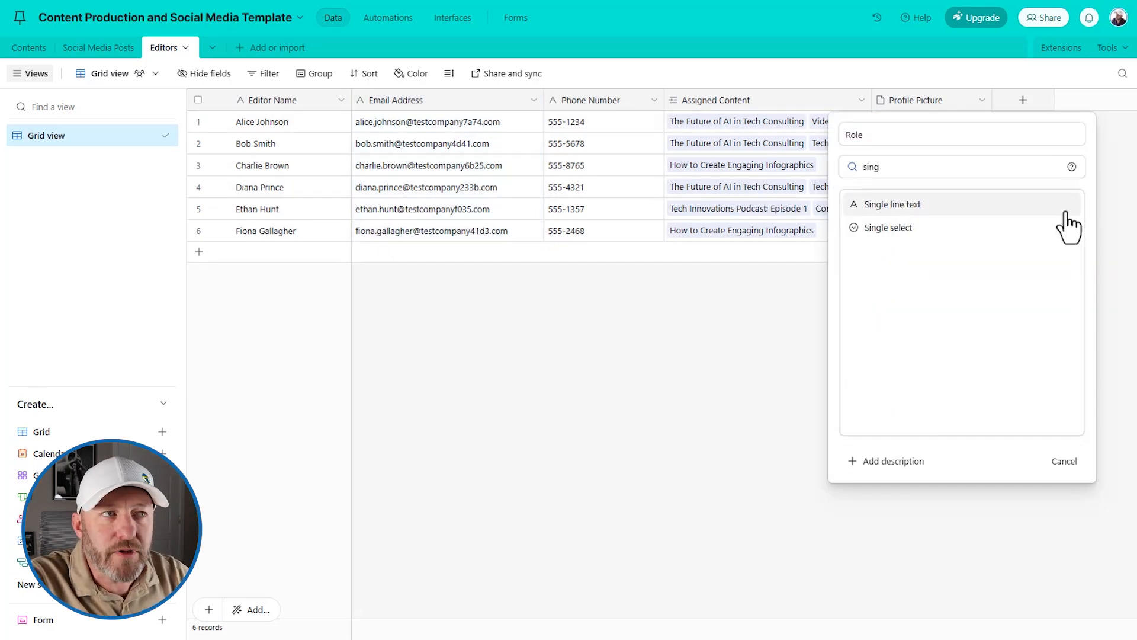
click(1025, 230)
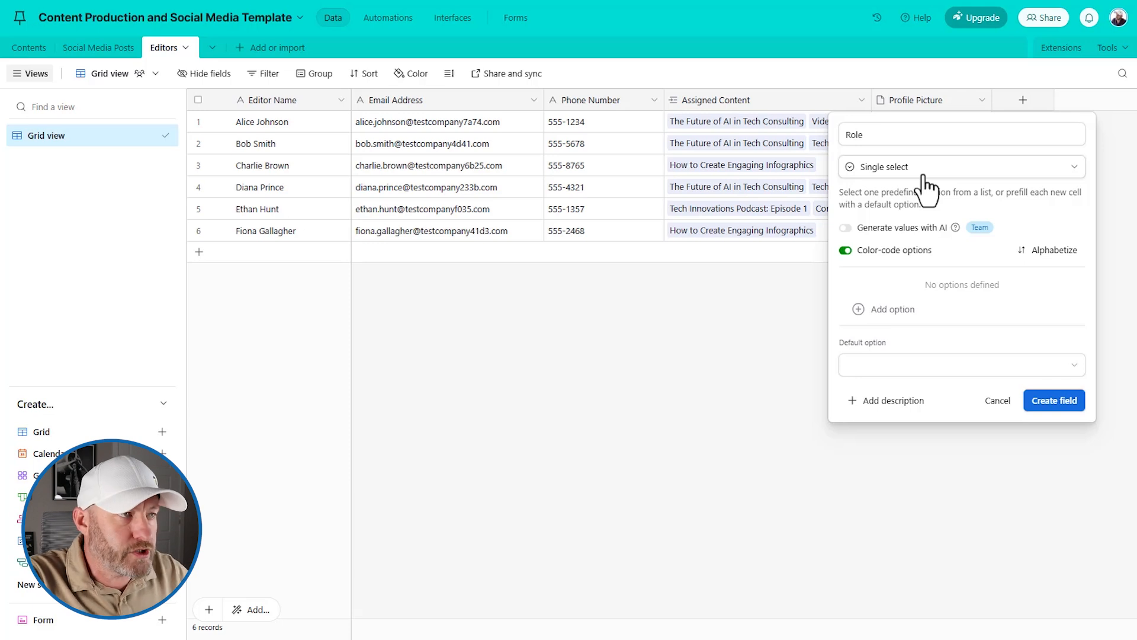
click(893, 309)
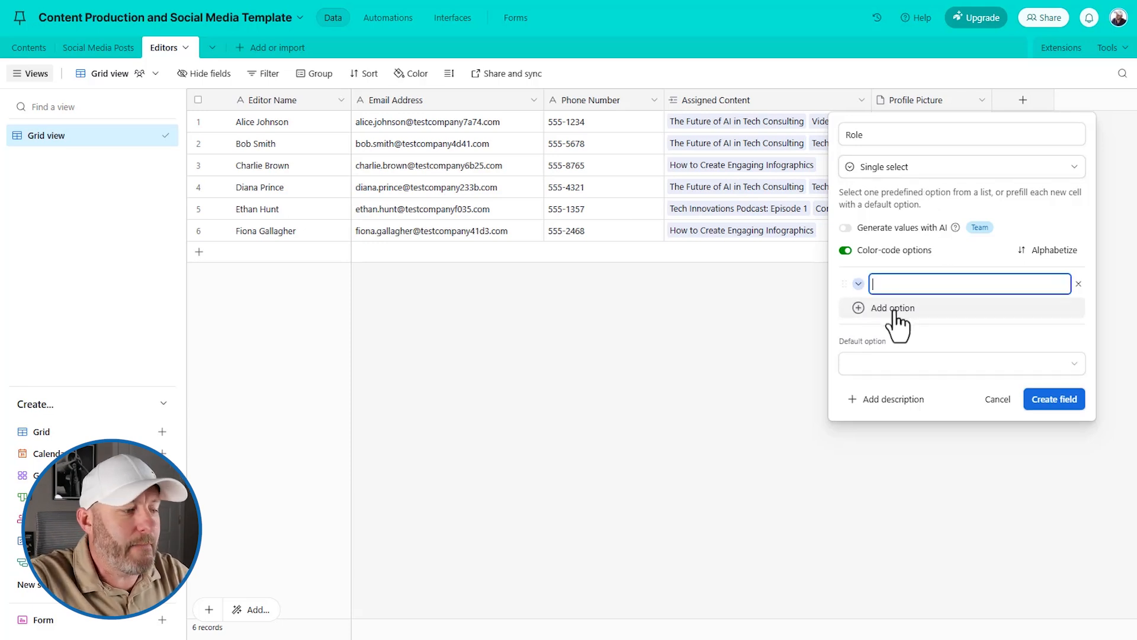
text(Managers)
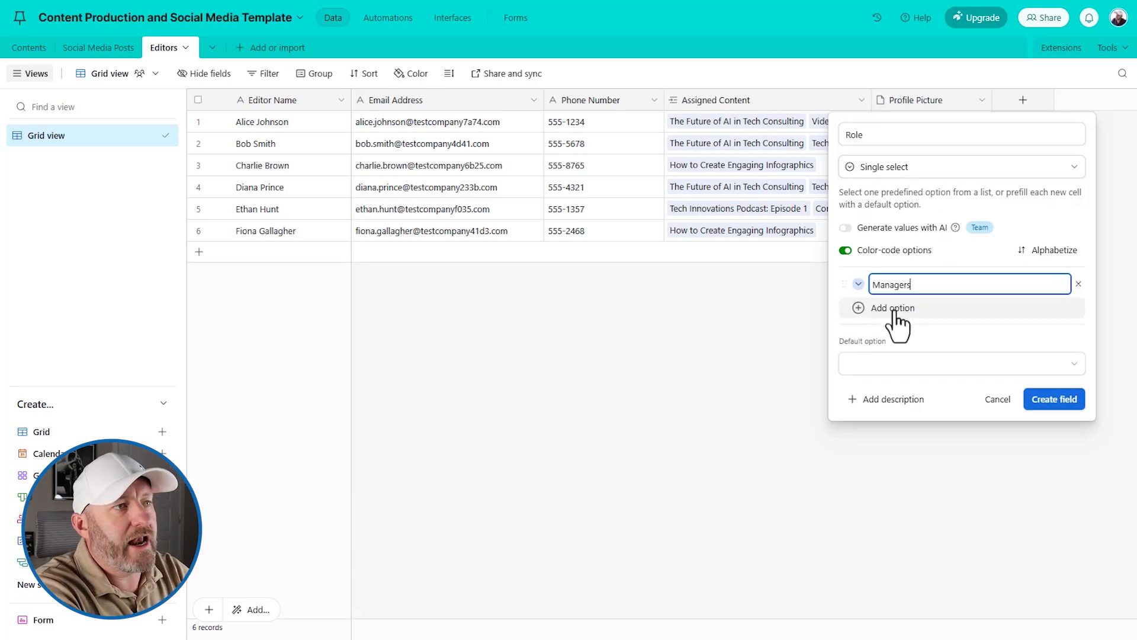
key(Return)
text(Editors)
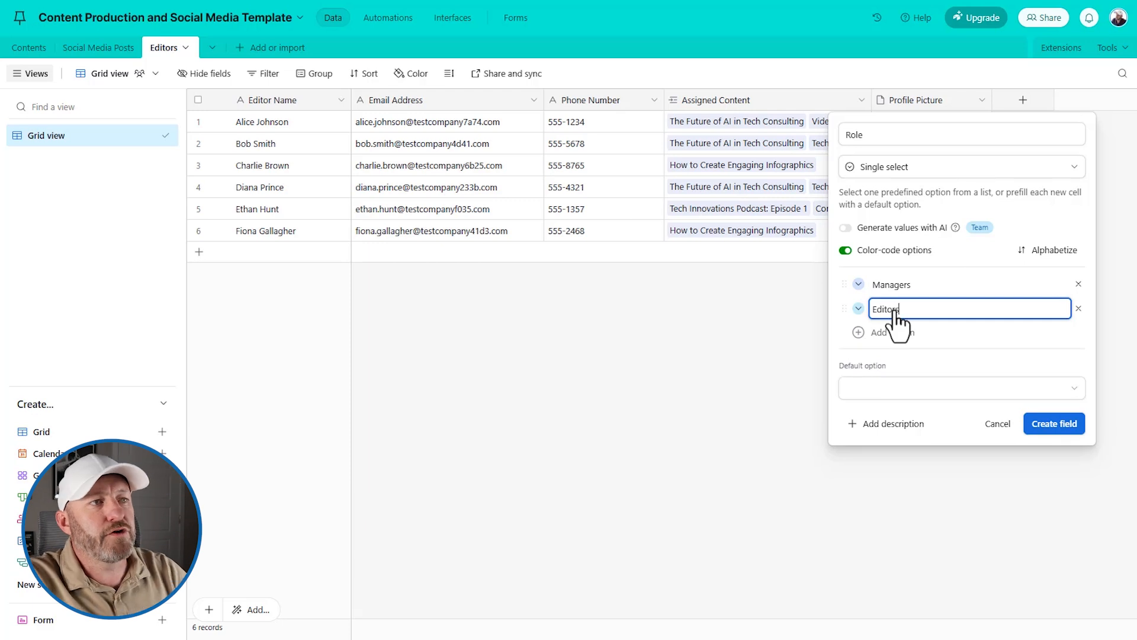
click(1055, 423)
- Set the first editor's Role to Managers and fill Editors down for the other five
click(1017, 126)
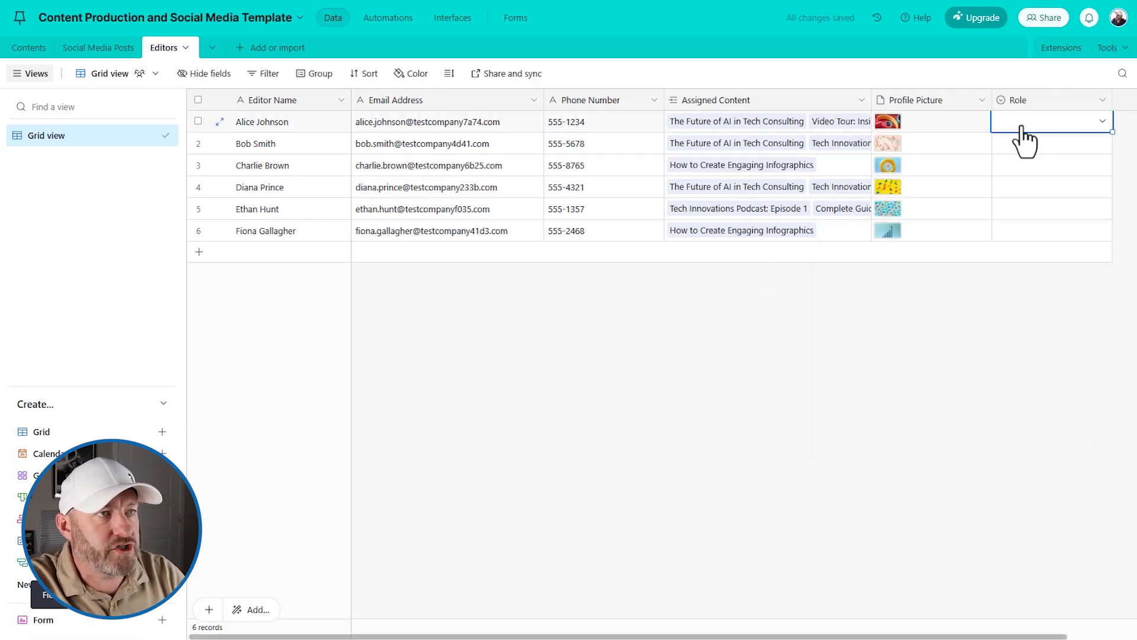
click(1018, 126)
click(1046, 191)
click(1040, 147)
click(1040, 147)
click(1046, 243)
drag(1113, 153, 957, 338)
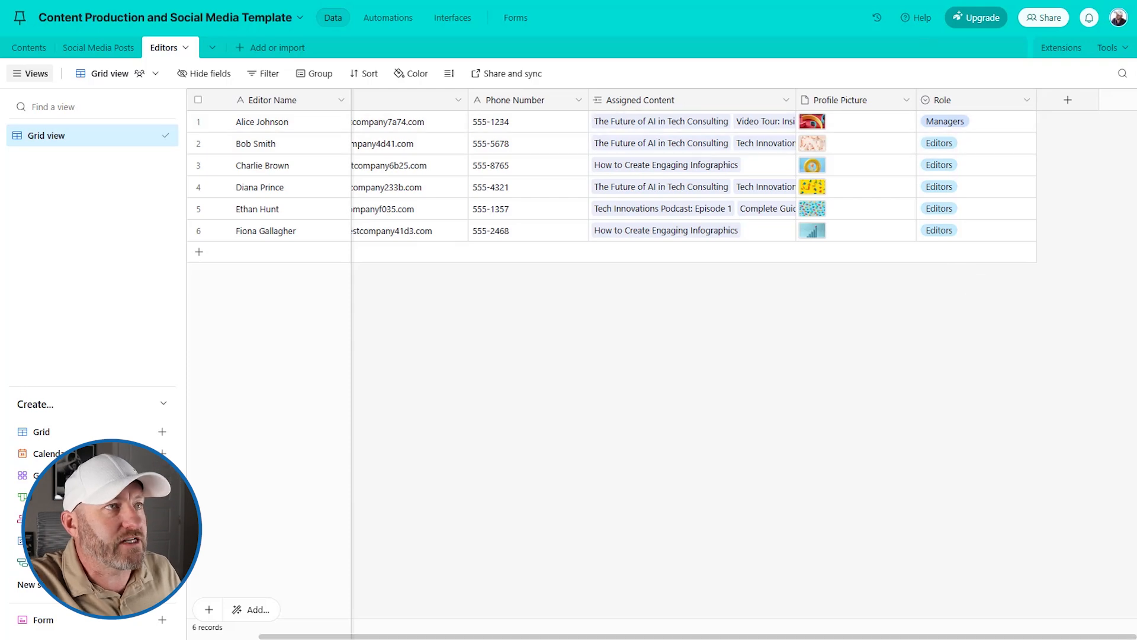
click(959, 0)
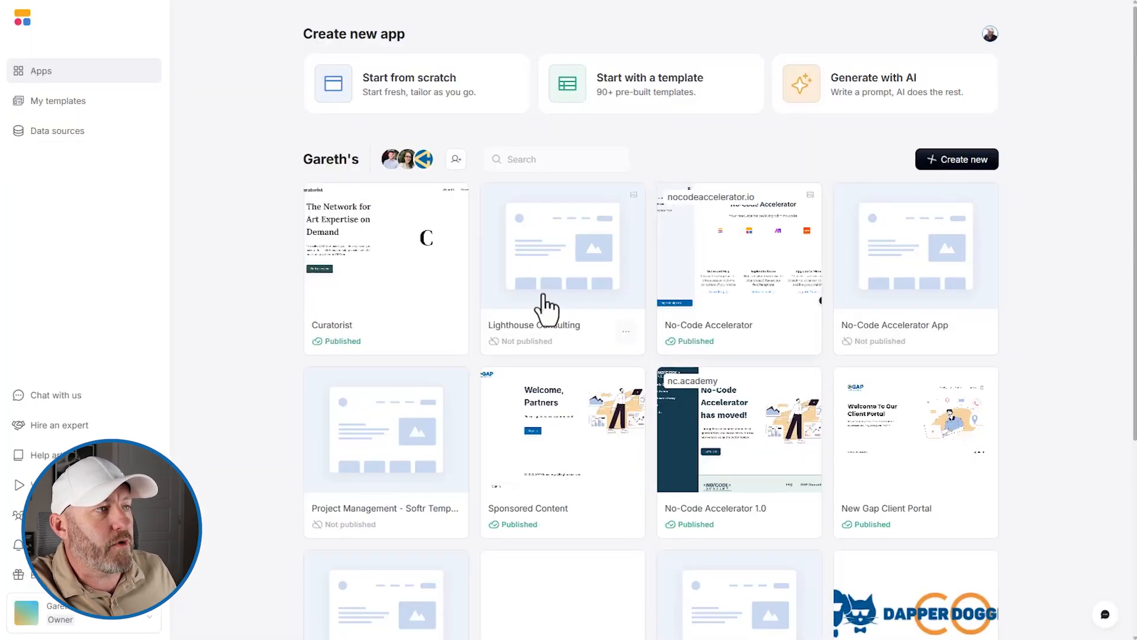
- Start a new Softr app using Generate with AI
click(943, 160)
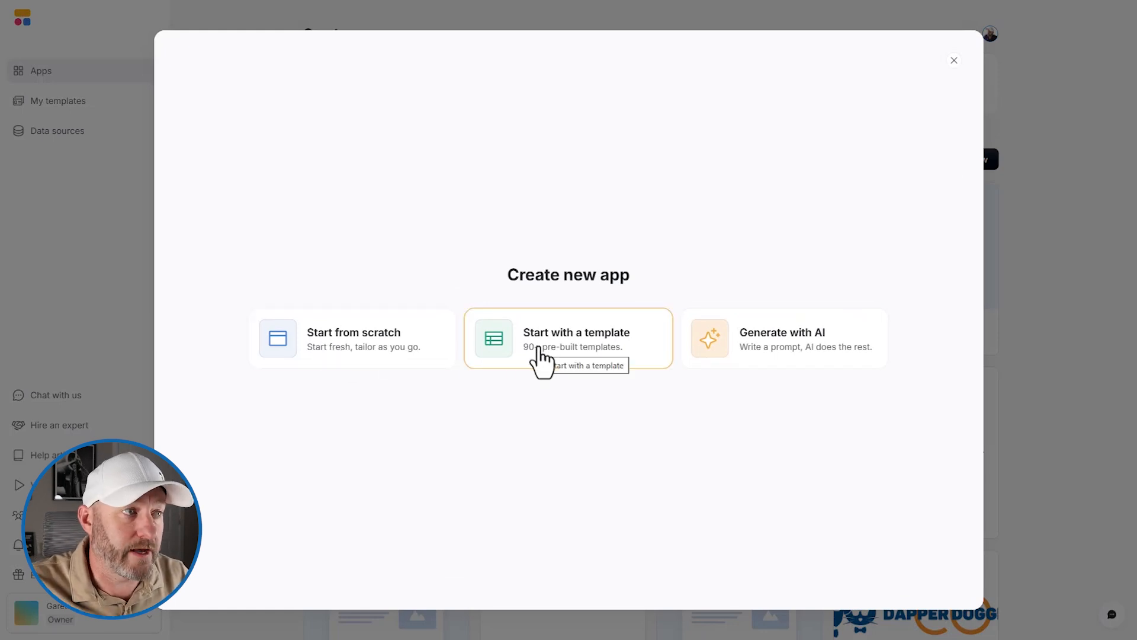
click(814, 355)
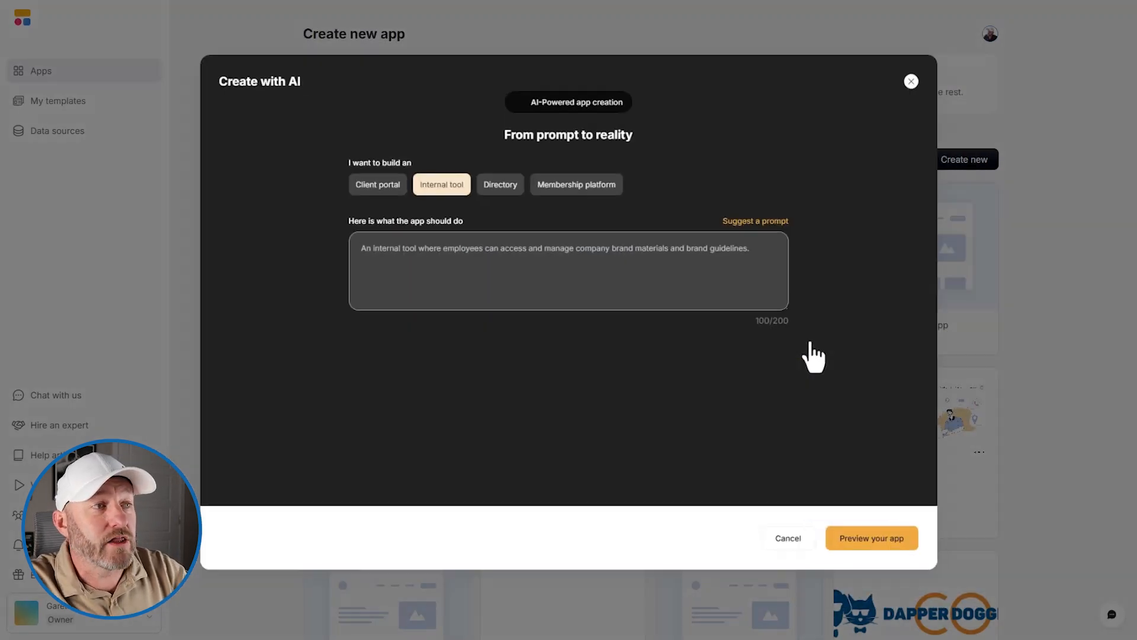
- Clear the sample prompt in the Create with AI dialog
click(703, 288)
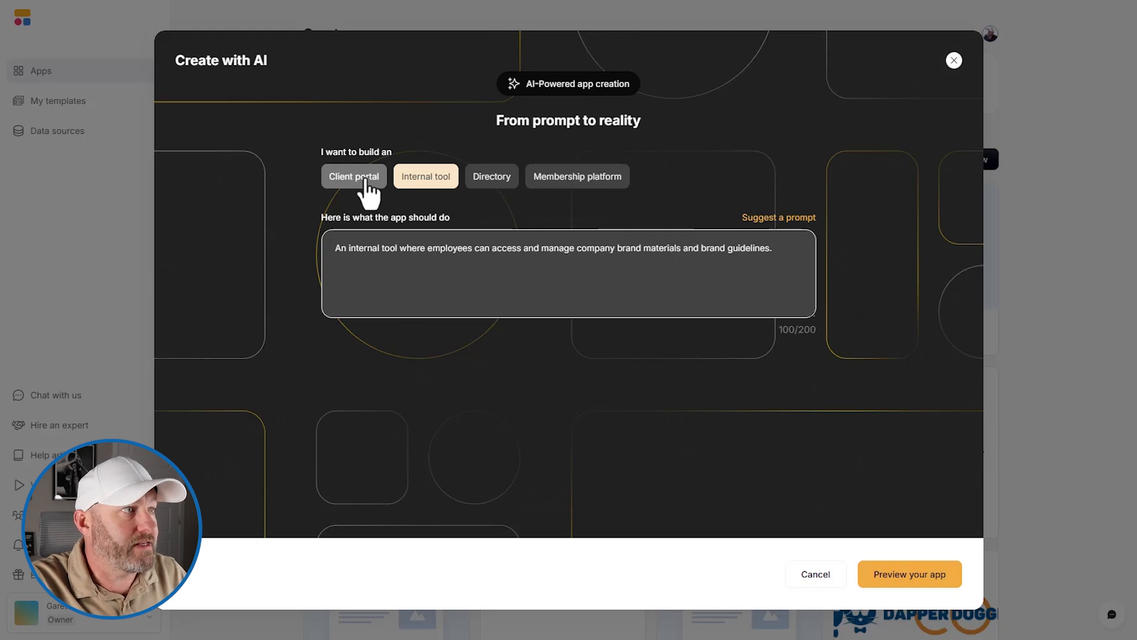
double_click(455, 252)
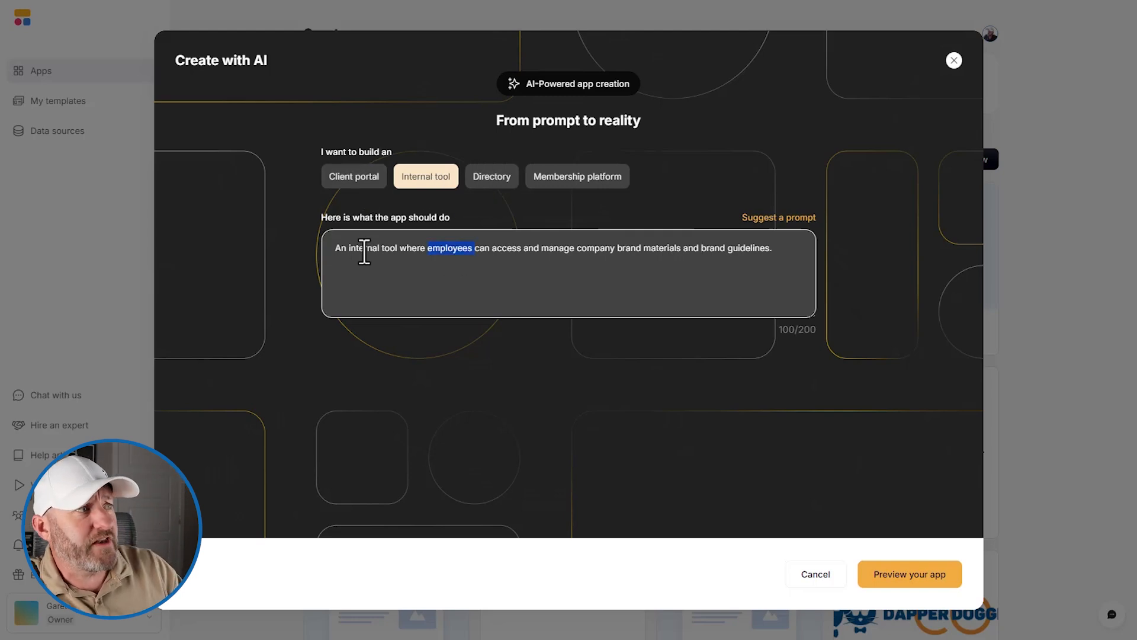
click(697, 250)
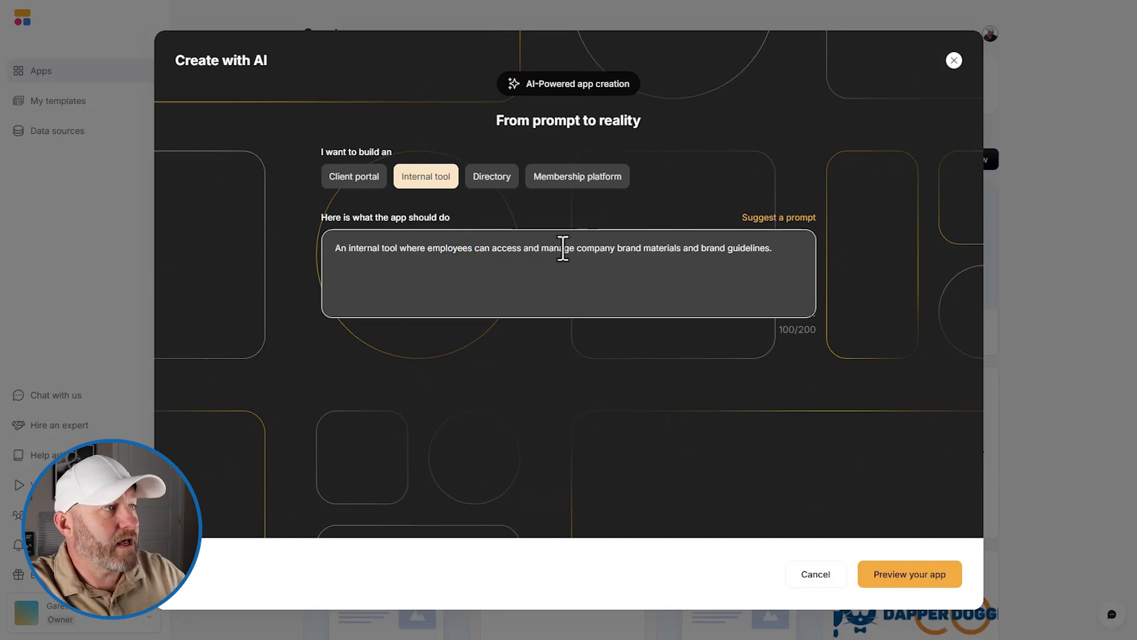
key(BackSpace)
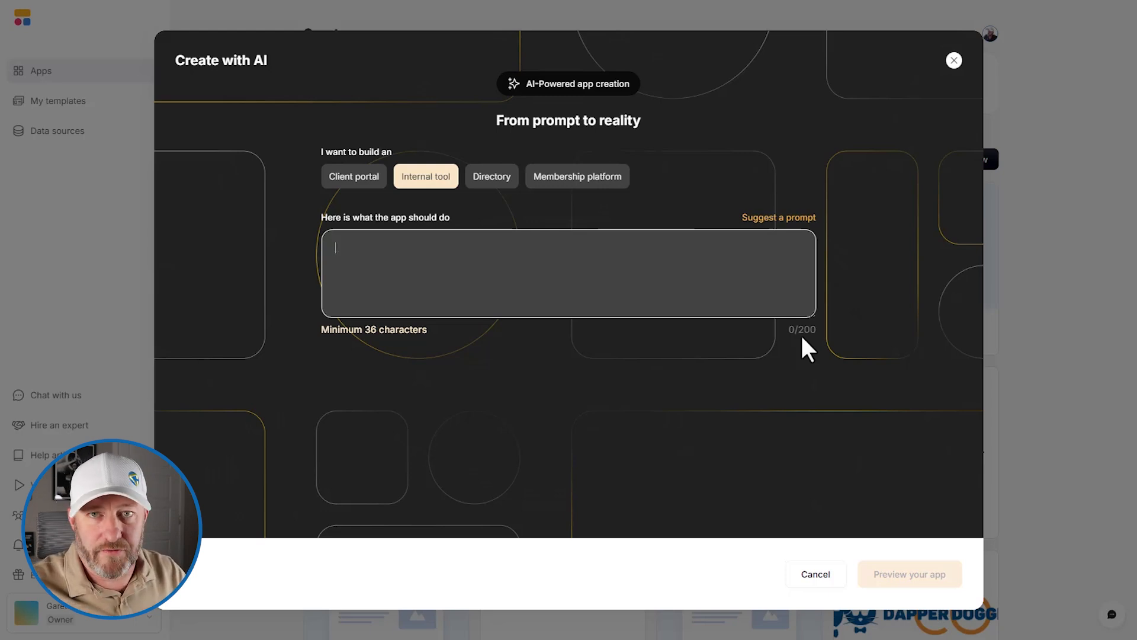
- Describe the editors app: Airtable tables Editors, Contents, Social Media Posts, with Managers and Editors groups
text(This is an app)
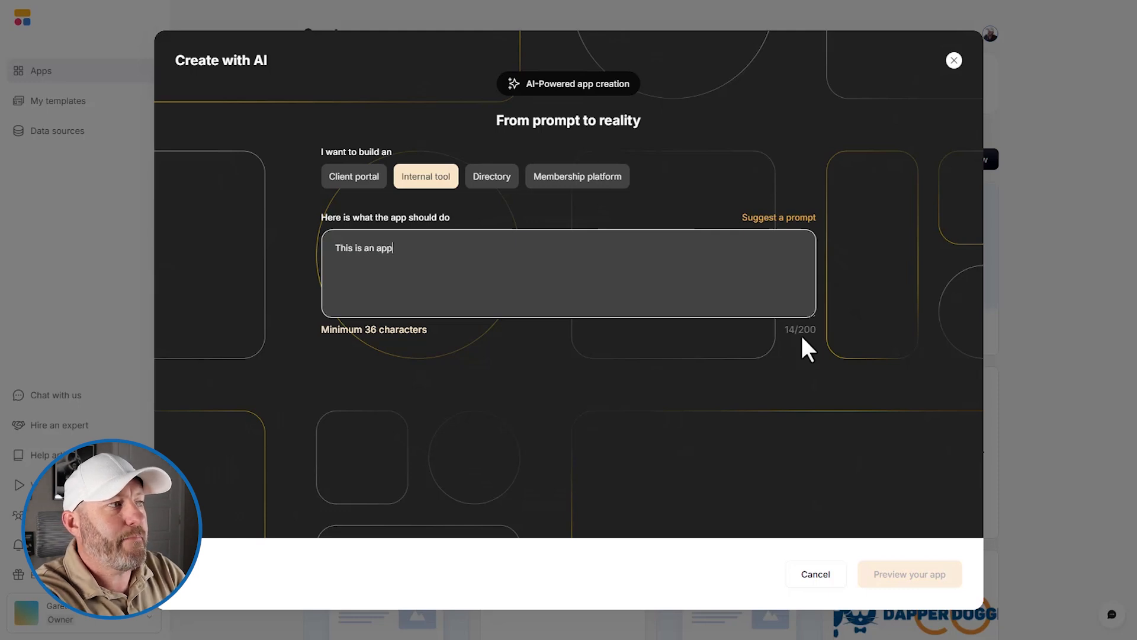
text( for editors to )
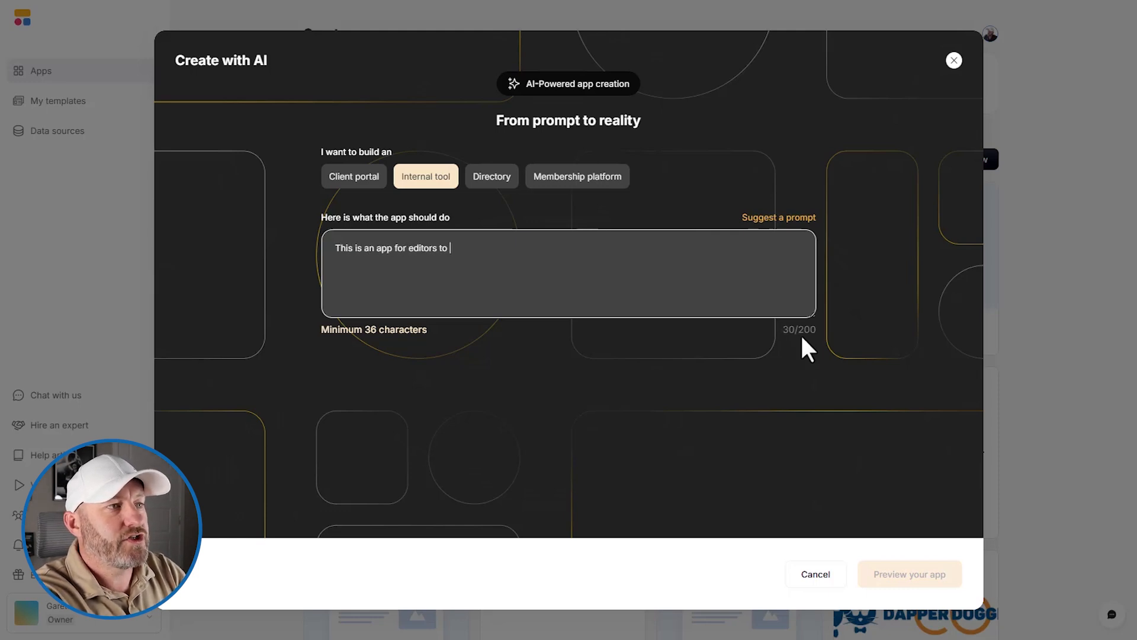
text(create )
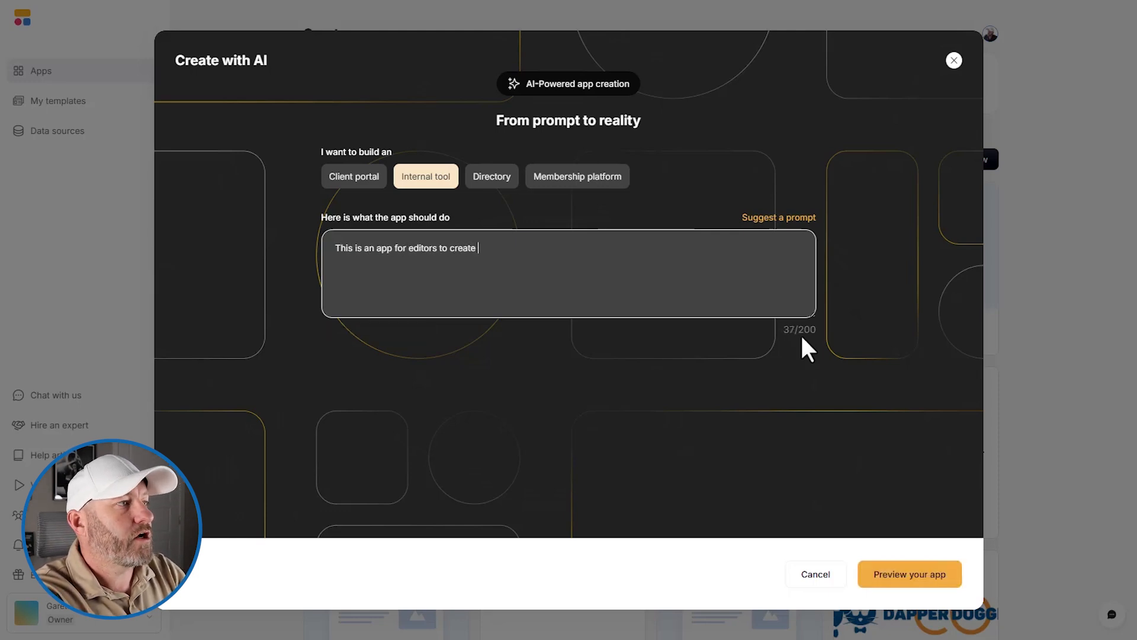
text(content elements)
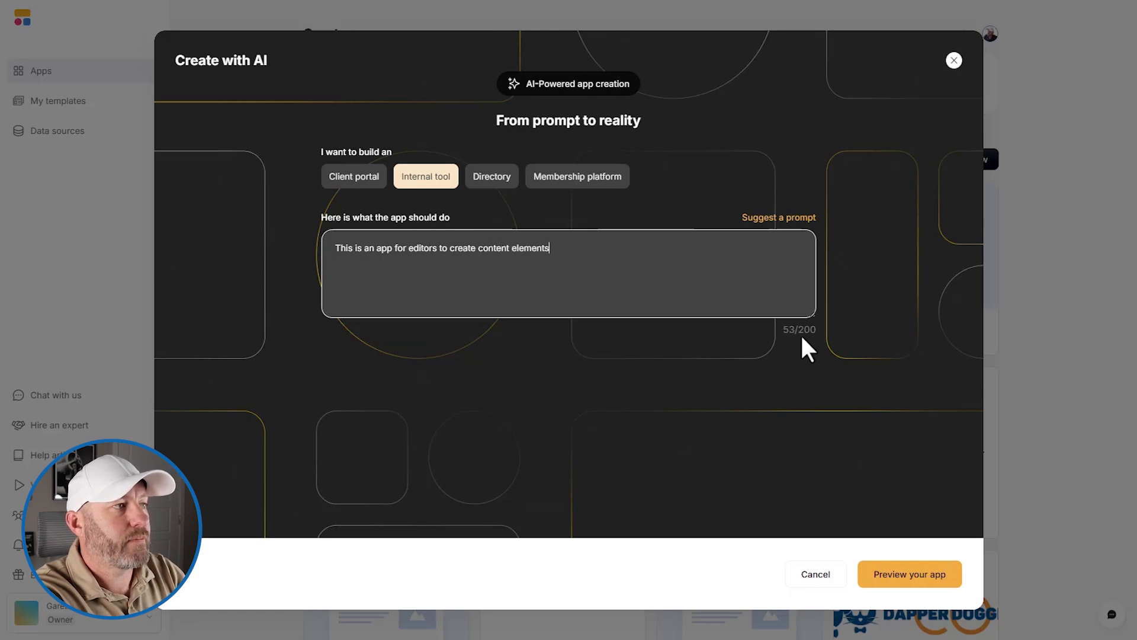
text(. My tables)
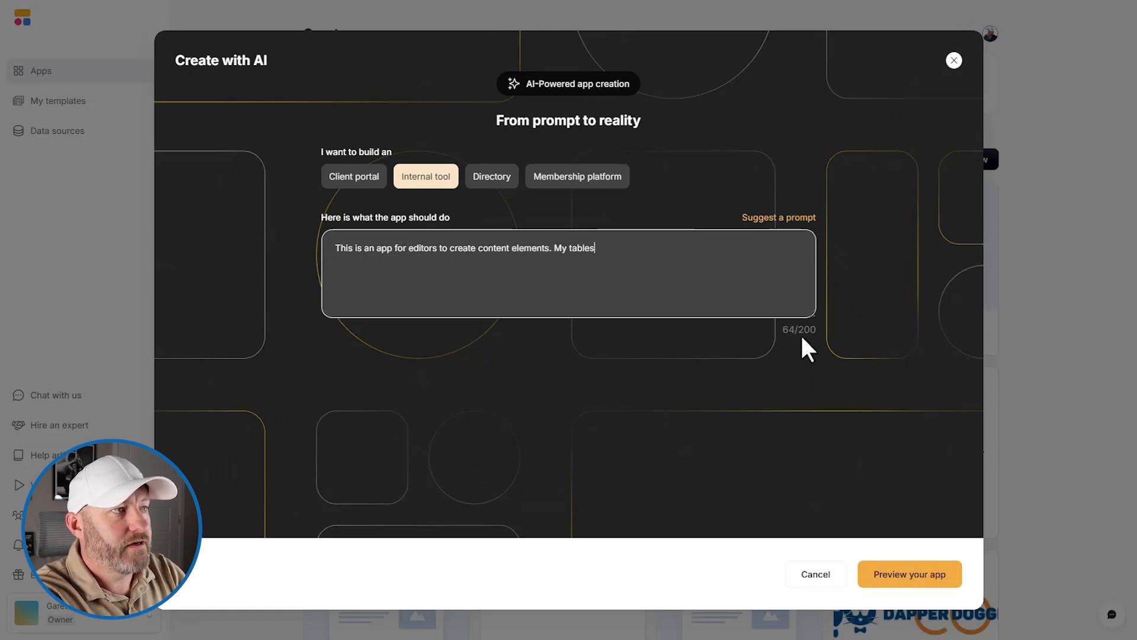
text( in Airtable are Editor)
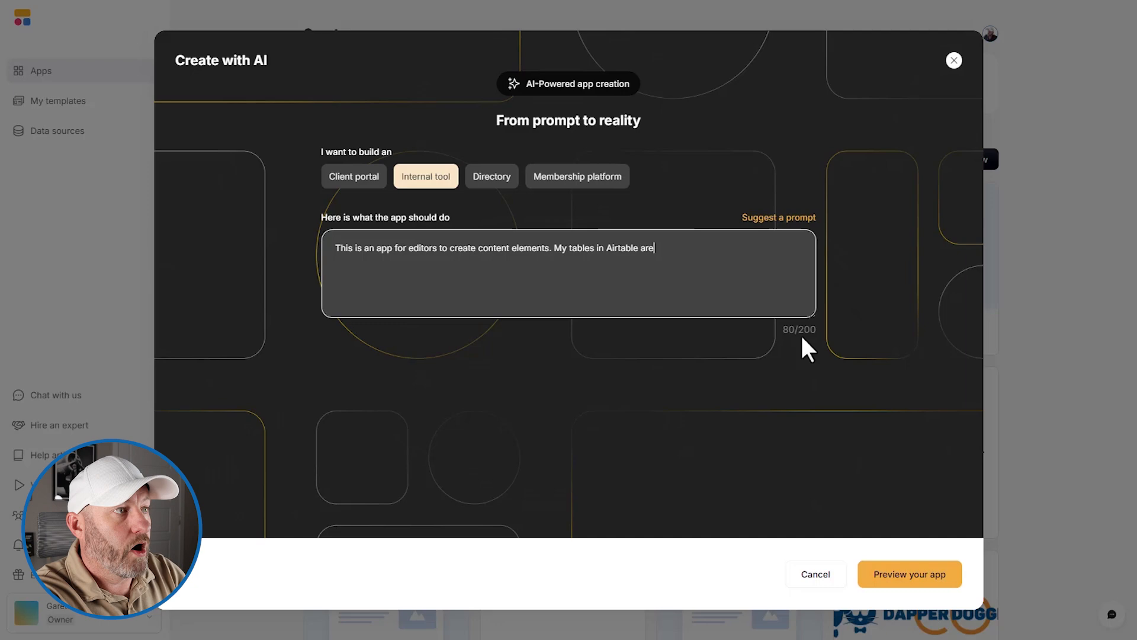
text(s,)
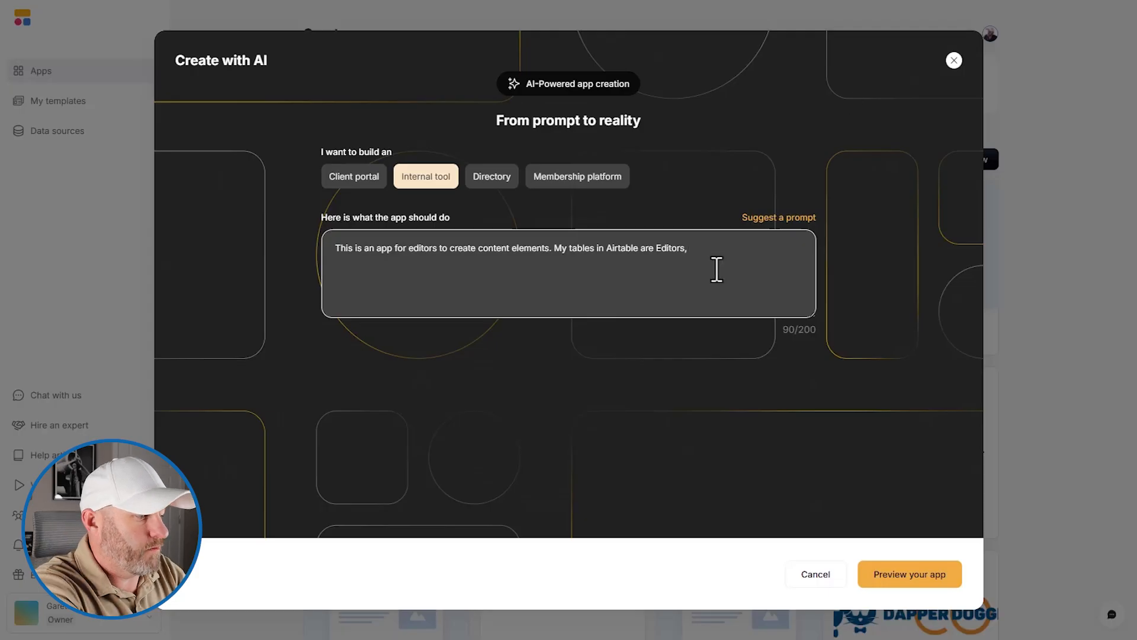
text(Con)
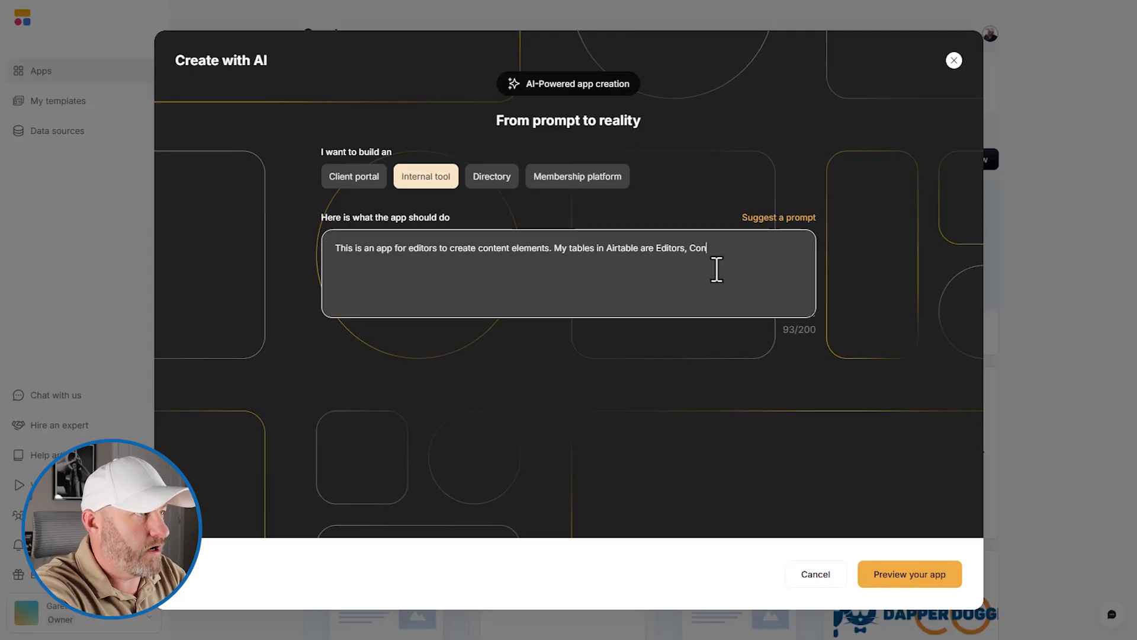
text(tents , and Social ME)
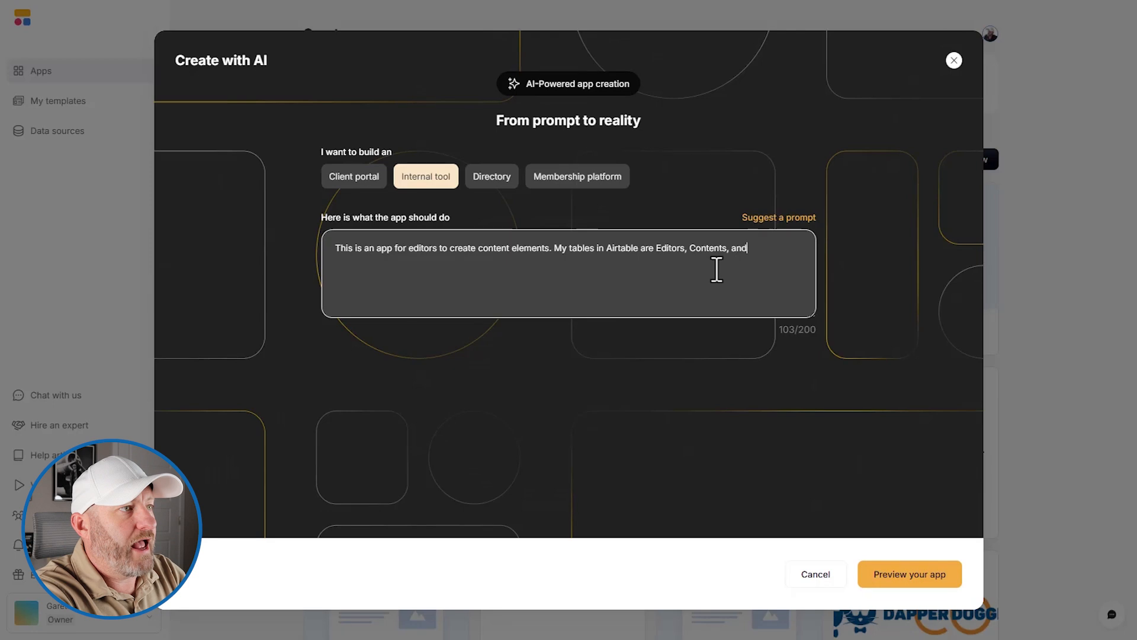
key(BackSpace)
text(edia POsts.)
key(BackSpace)
key(BackSpace)
key(BackSpace)
key(BackSpace)
text(osts.)
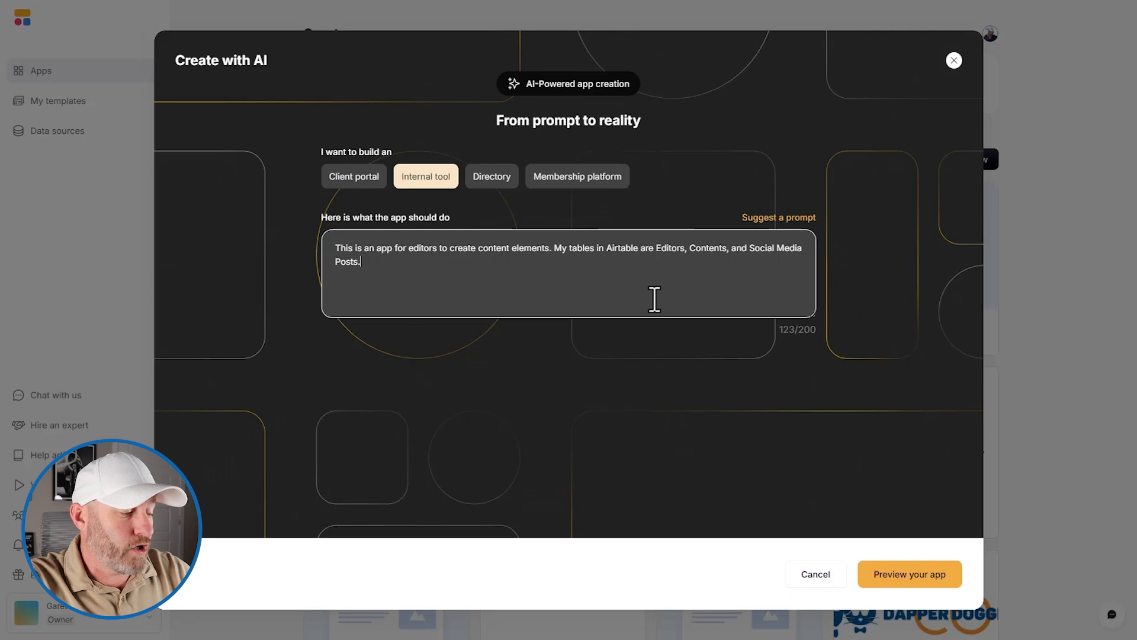
text(I have )
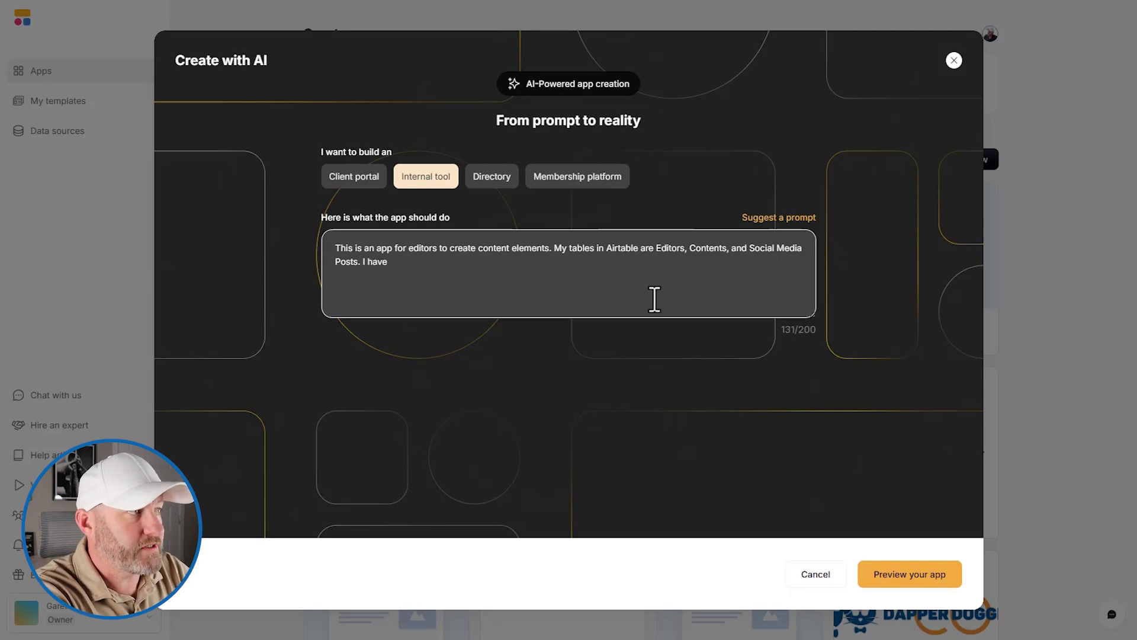
text(two user groups )
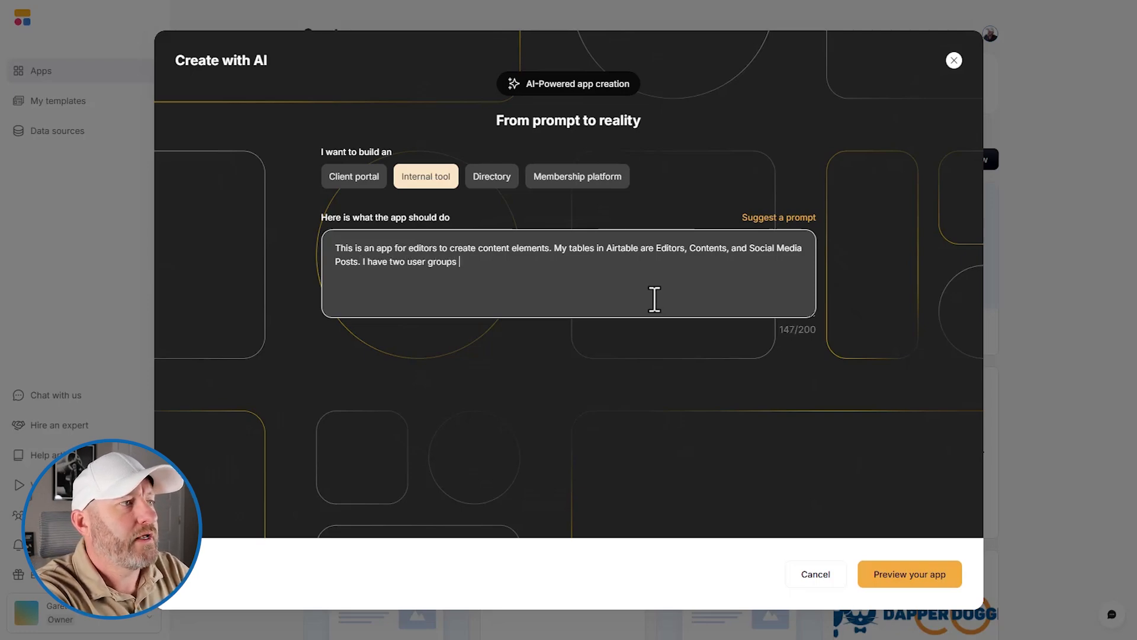
text(in my )
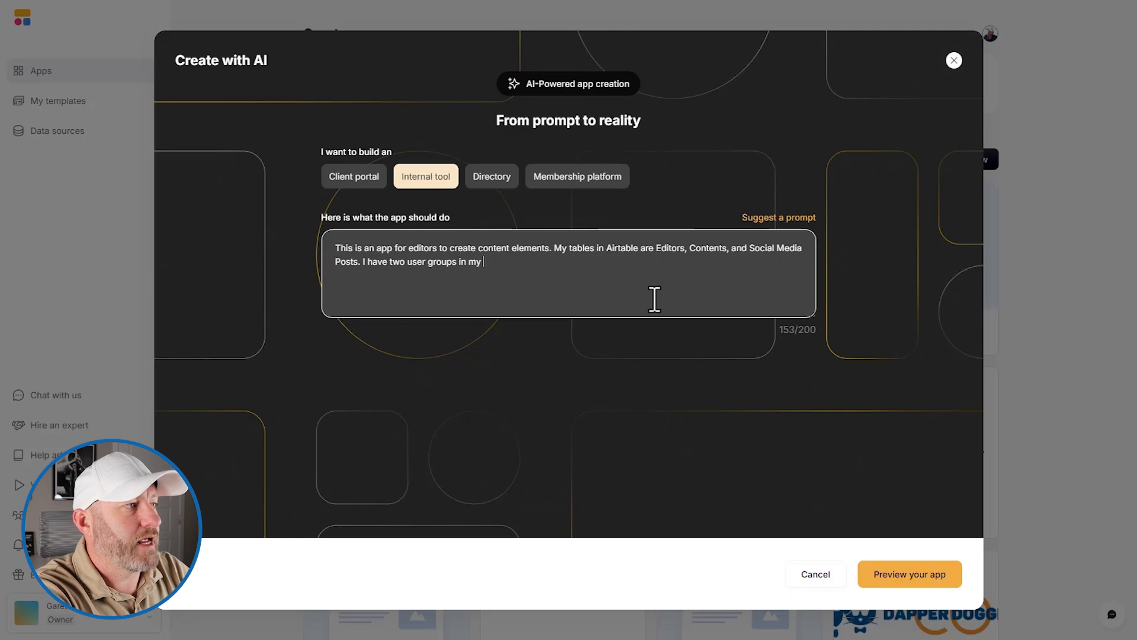
text(Editors table)
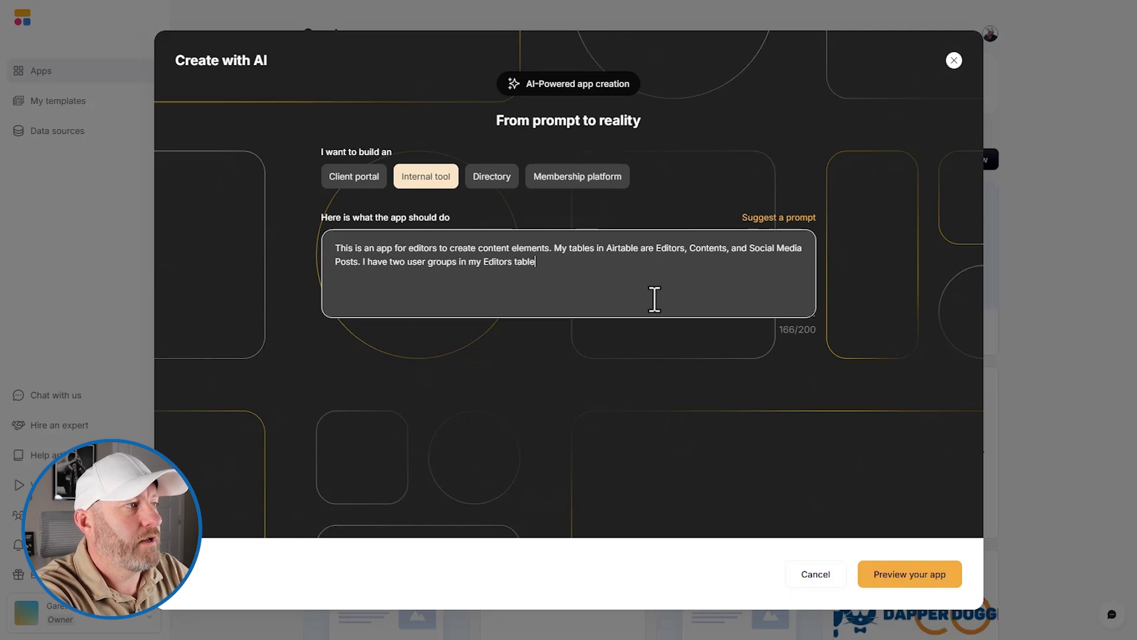
text(: Managers )
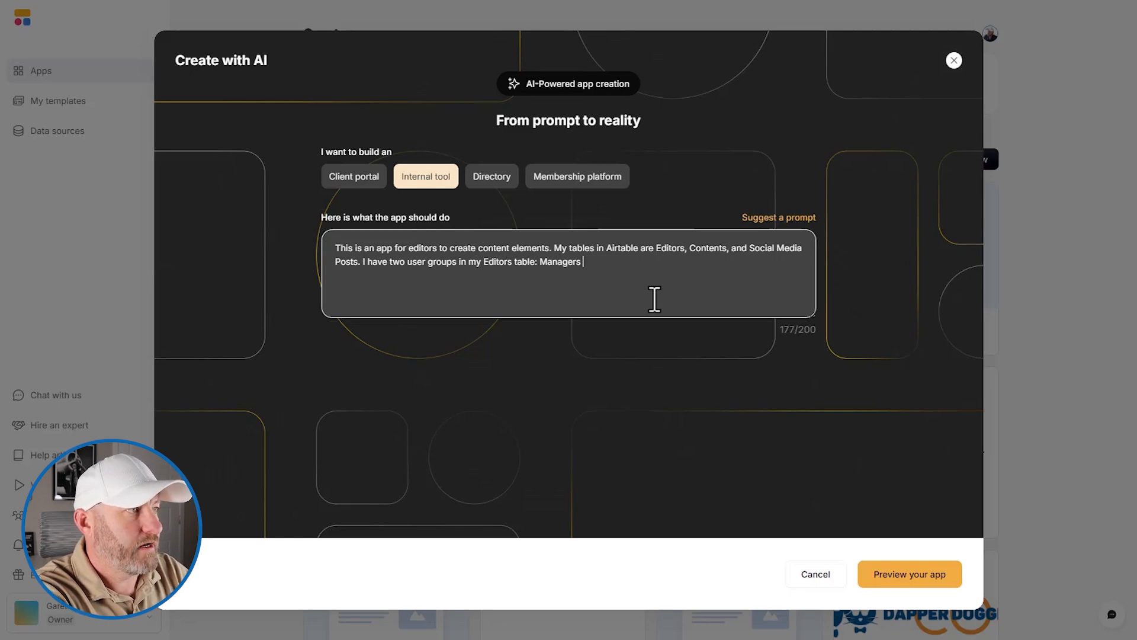
text(and Editors)
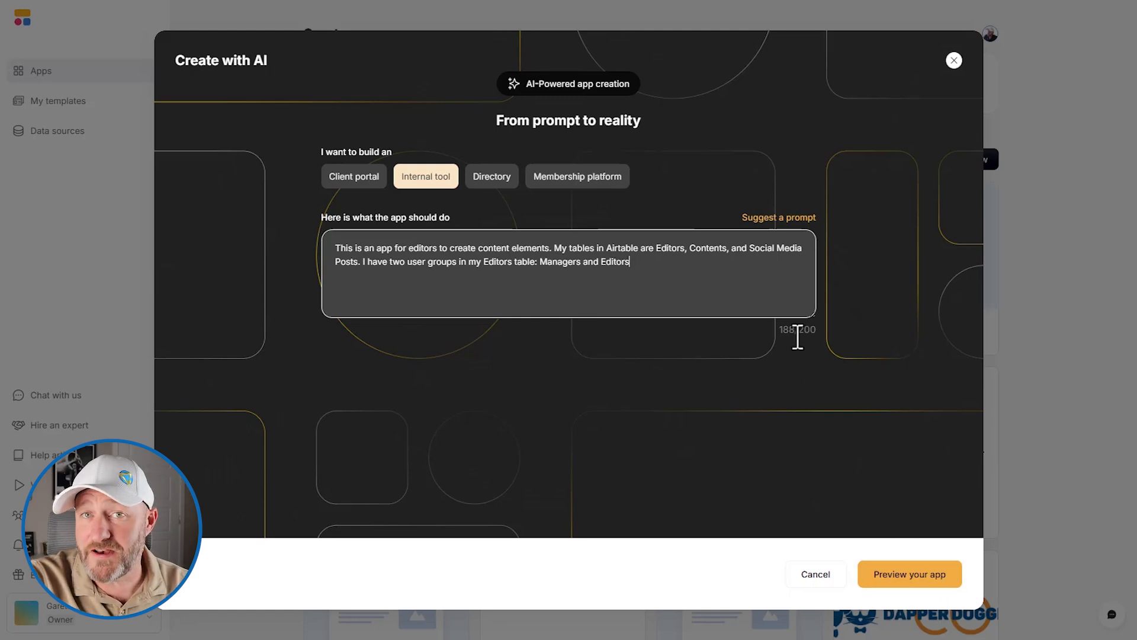
- Preview the ArticleAid app and settle on the Modern theme after comparing the others
click(917, 572)
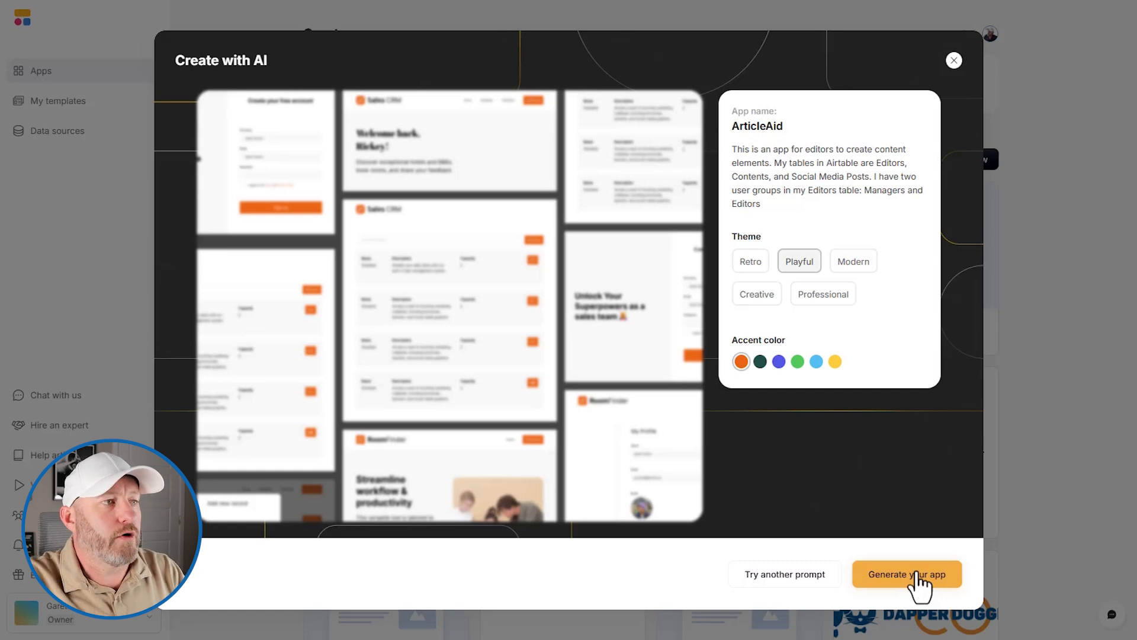
click(759, 301)
click(752, 264)
click(794, 266)
click(844, 265)
click(845, 308)
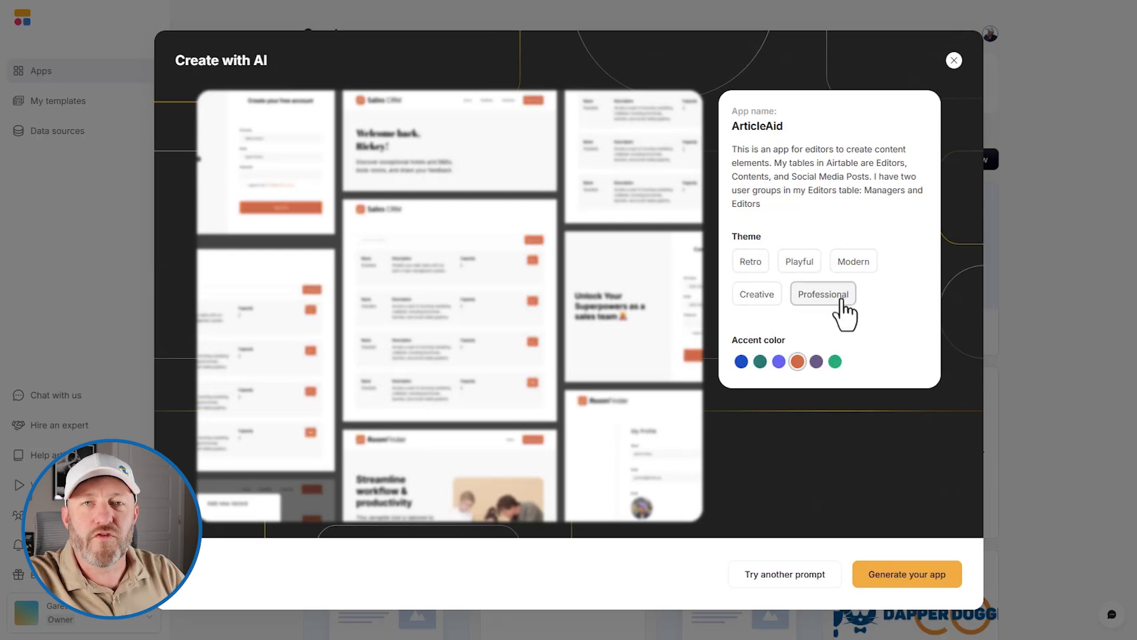
click(845, 264)
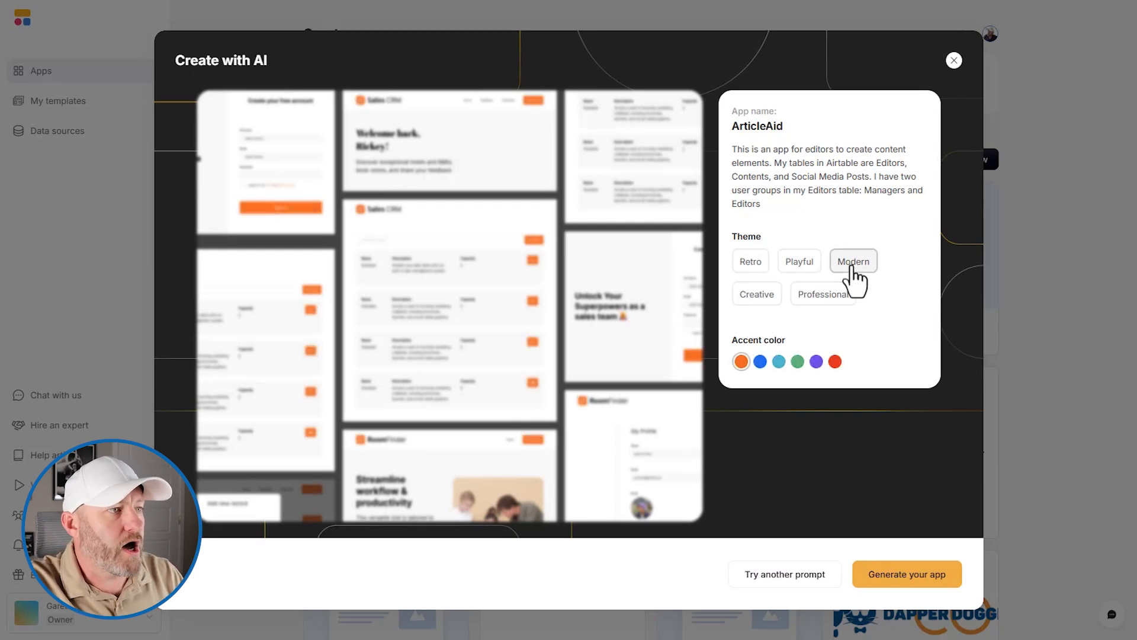
- Choose the teal accent colour and generate the app
click(760, 362)
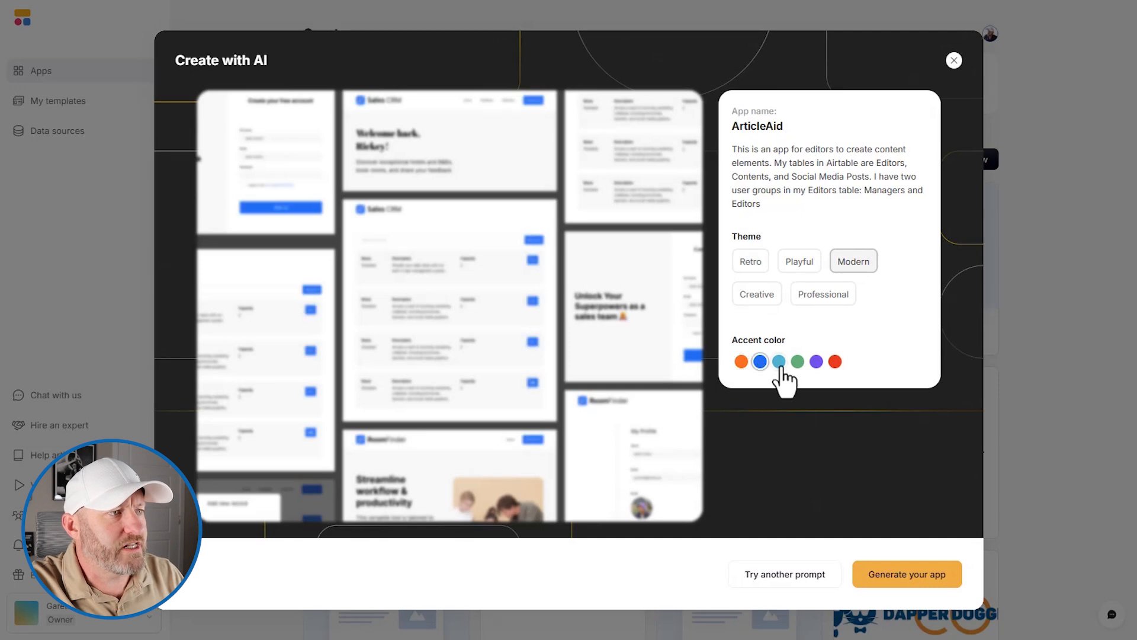
click(779, 362)
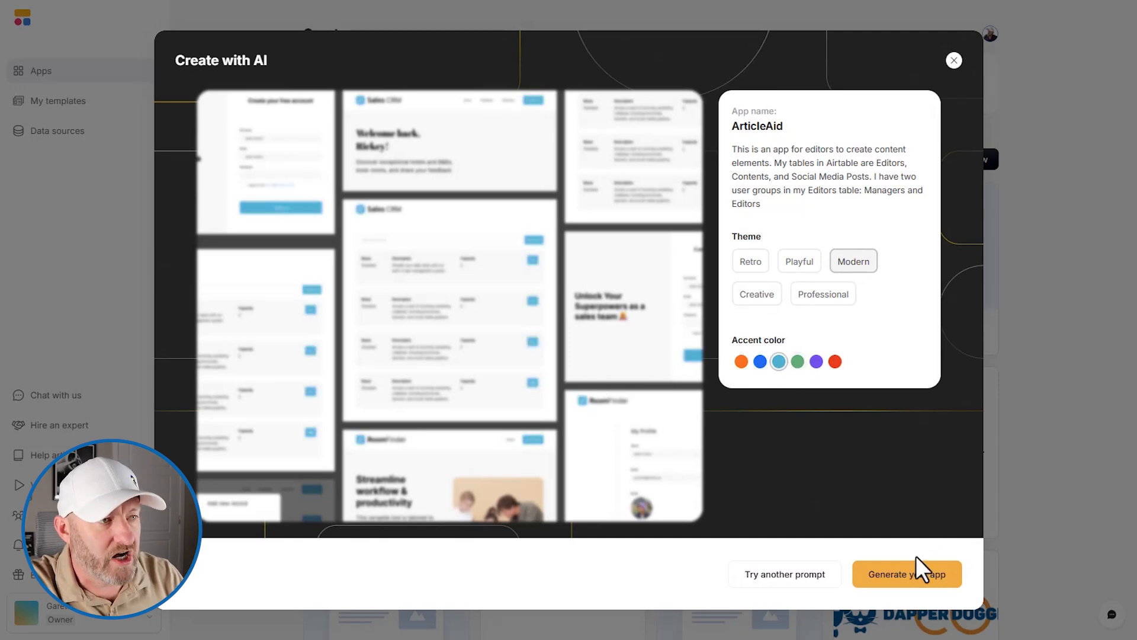
click(906, 576)
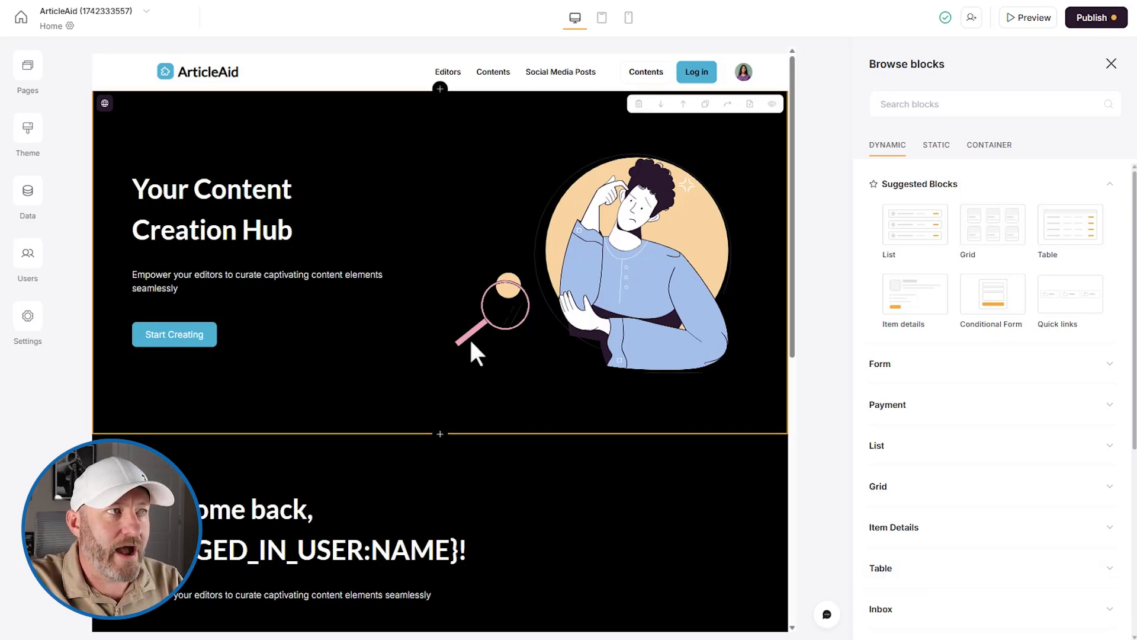
- Scroll through the generated ArticleAid home page to review its sections
scroll(459, 356, down, 2)
scroll(462, 368, up, 2)
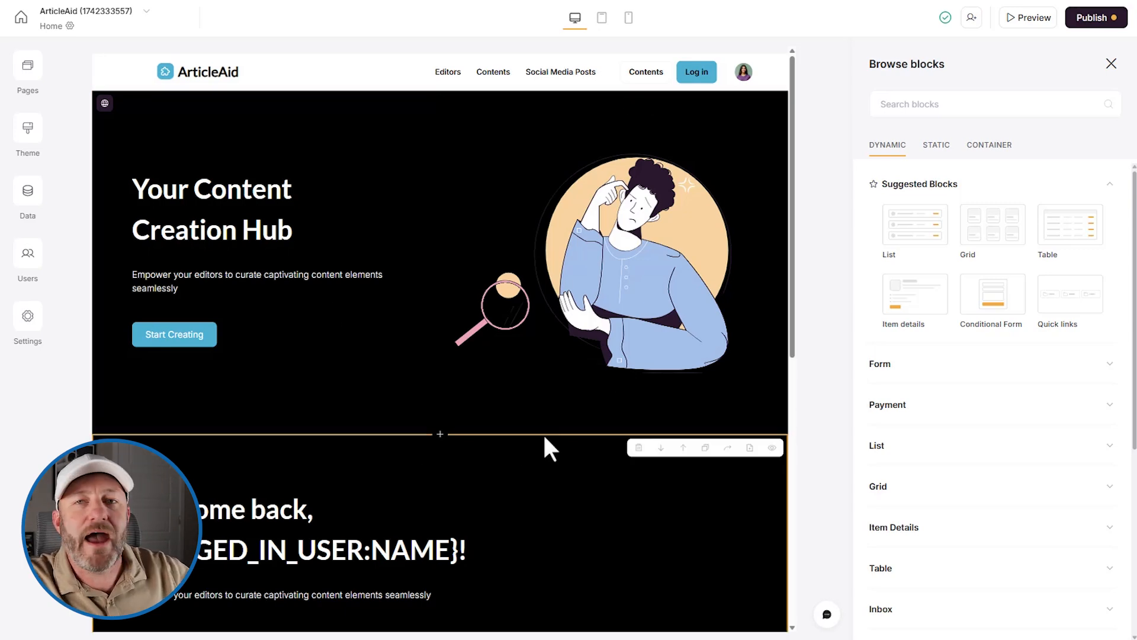
click(1024, 18)
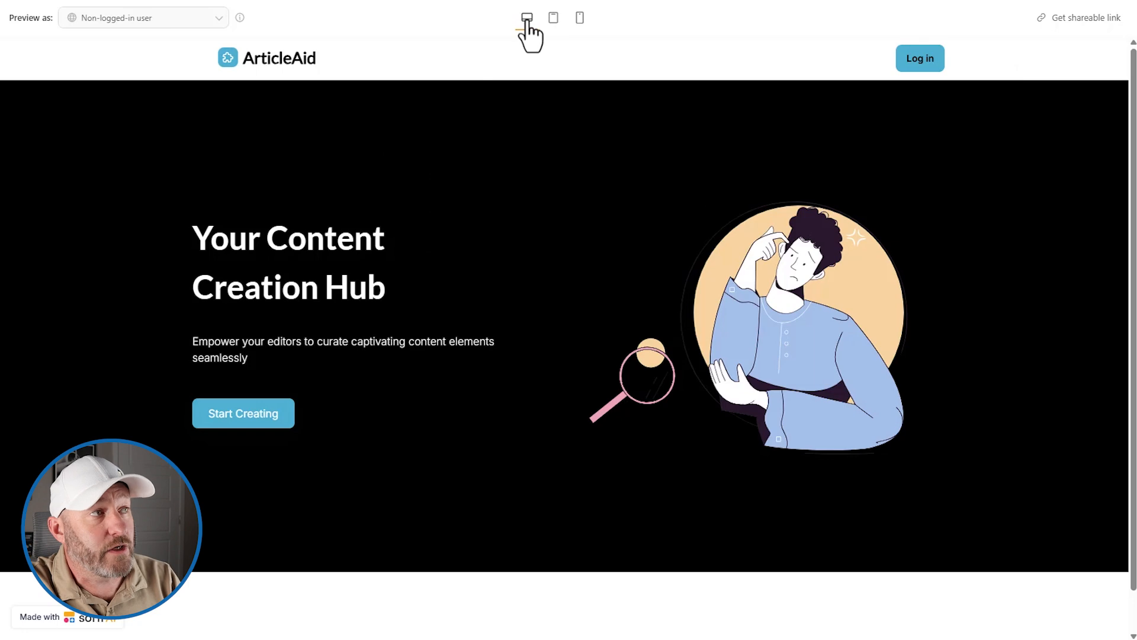
click(554, 19)
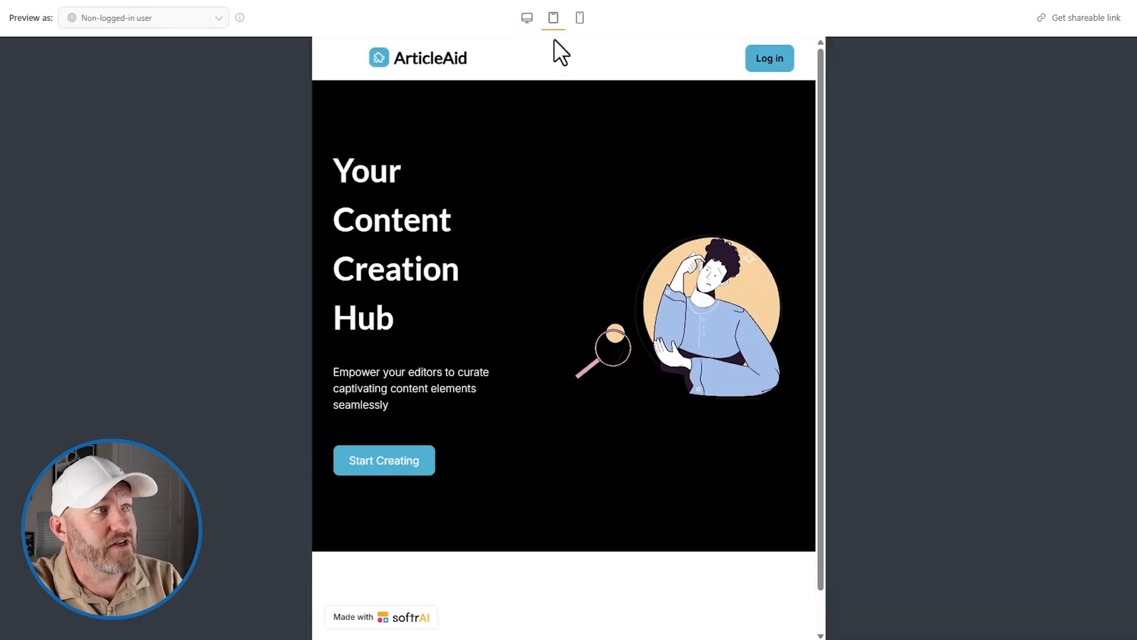
click(580, 18)
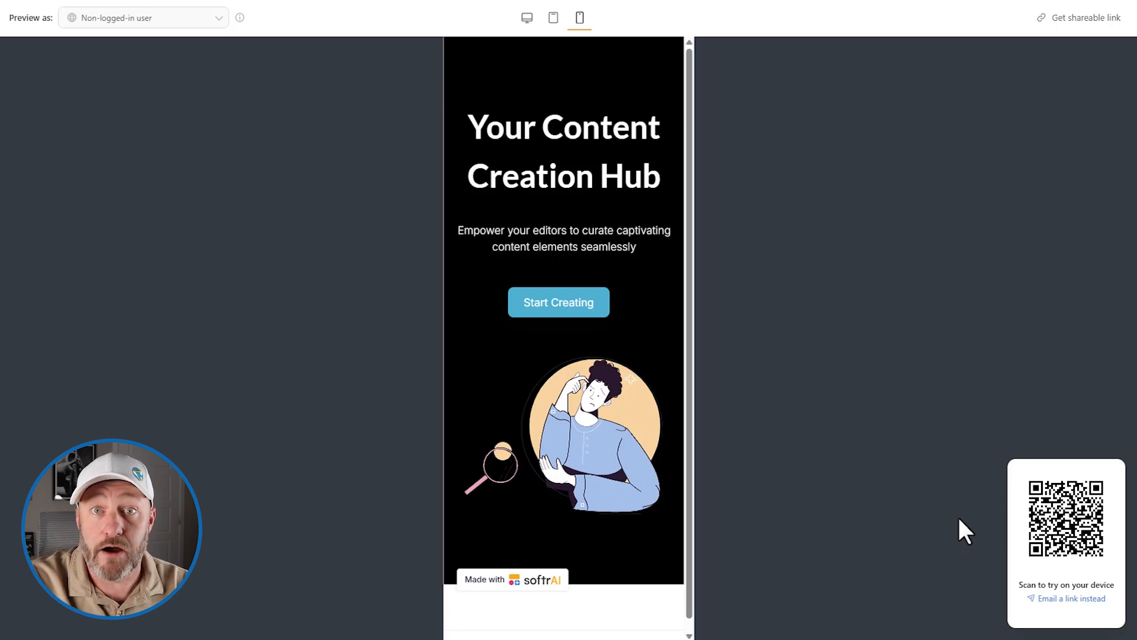
click(519, 22)
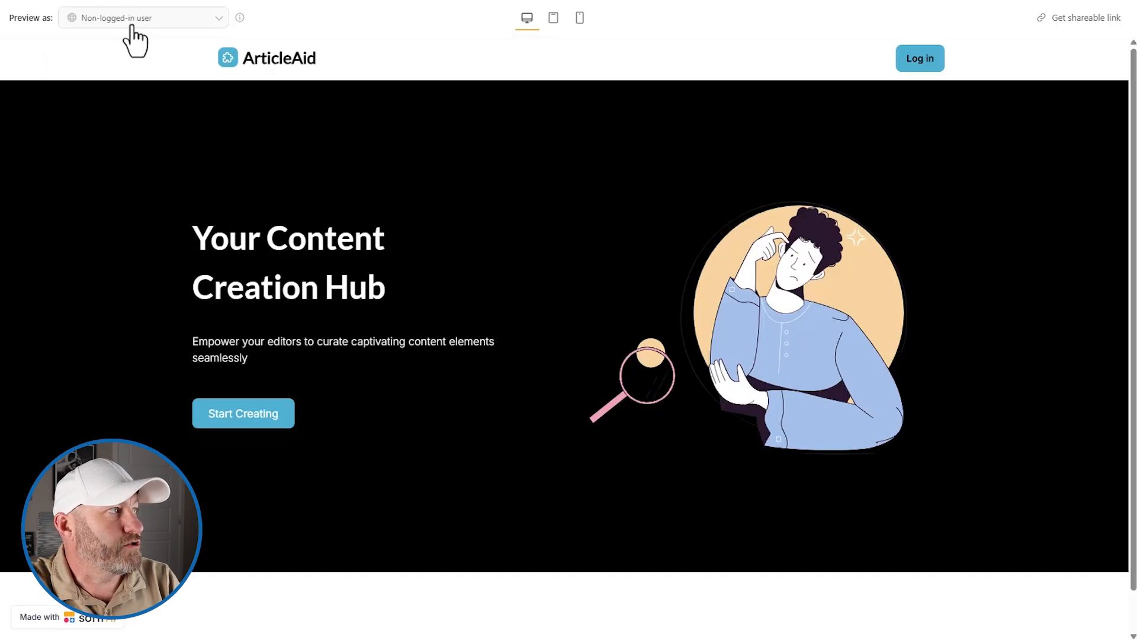
click(132, 26)
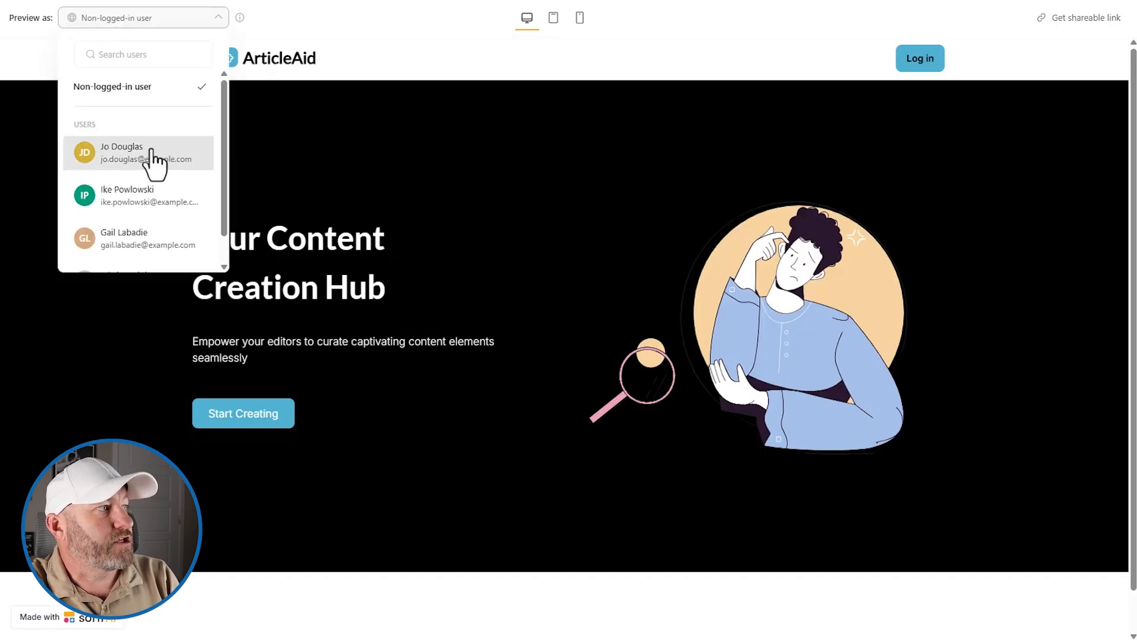
scroll(147, 190, down, 1)
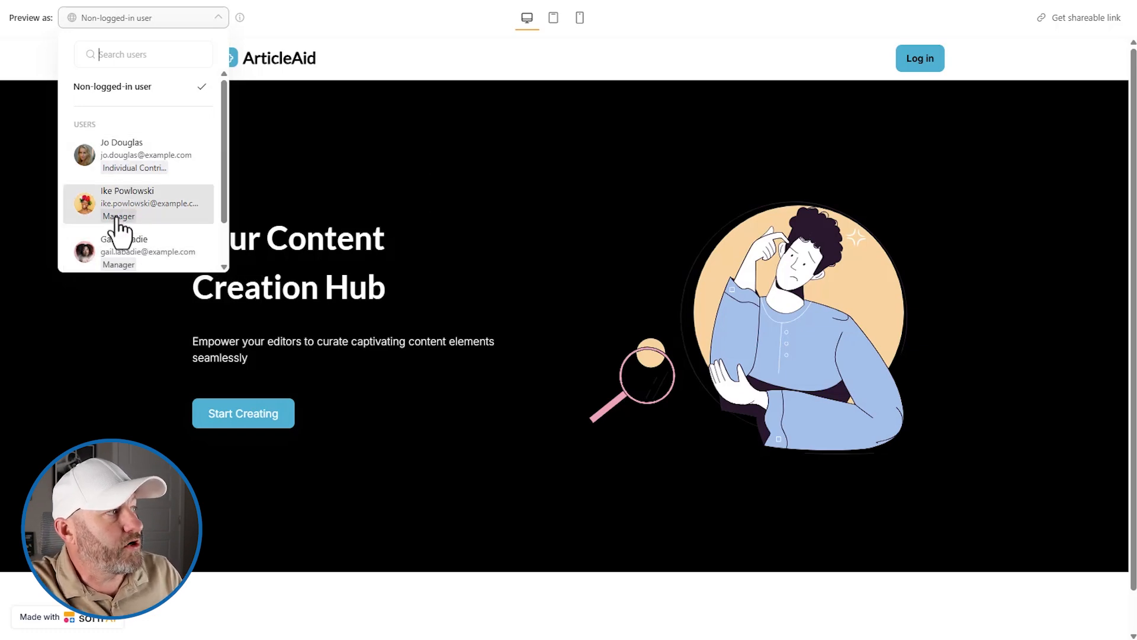
scroll(122, 243, down, 1)
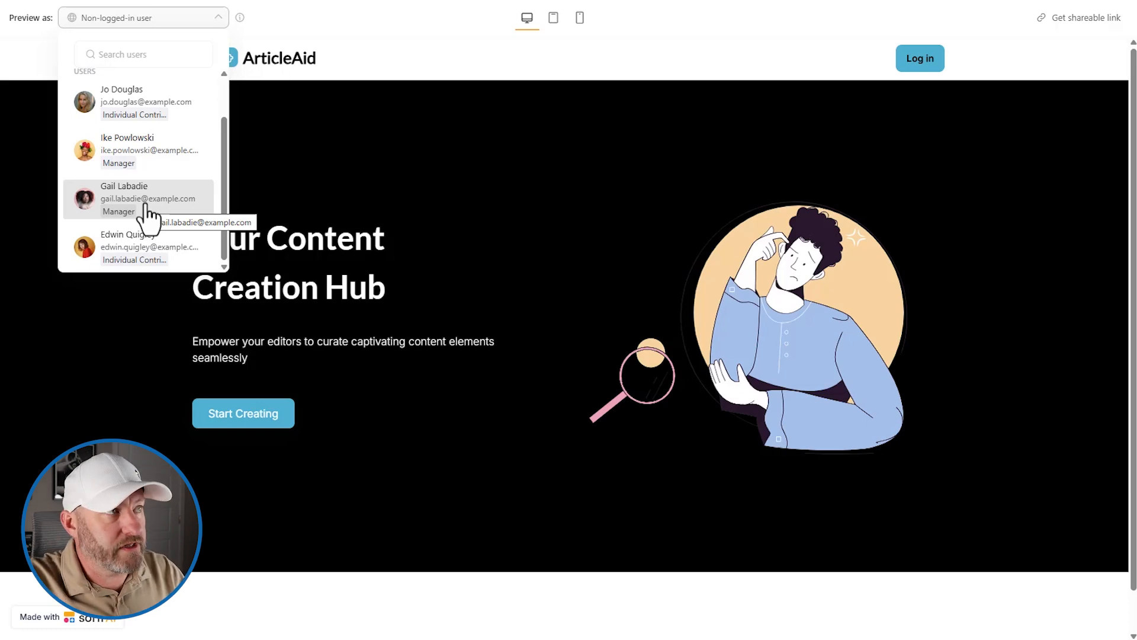
click(342, 45)
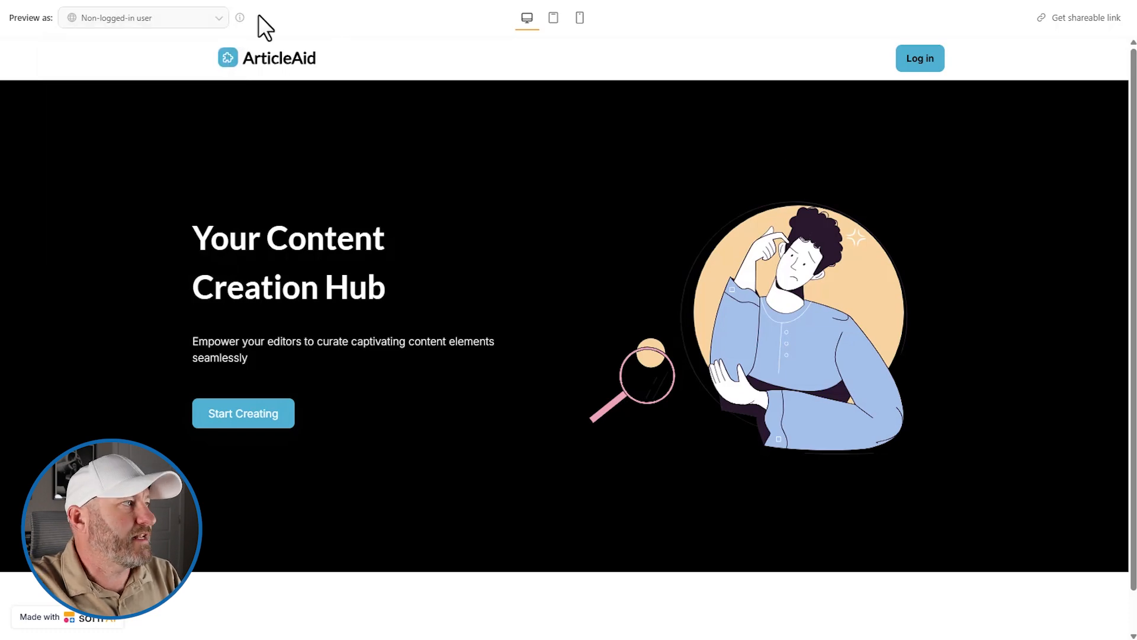
- Go to the Contents page in the editor and select its list block to show its settings
click(847, 0)
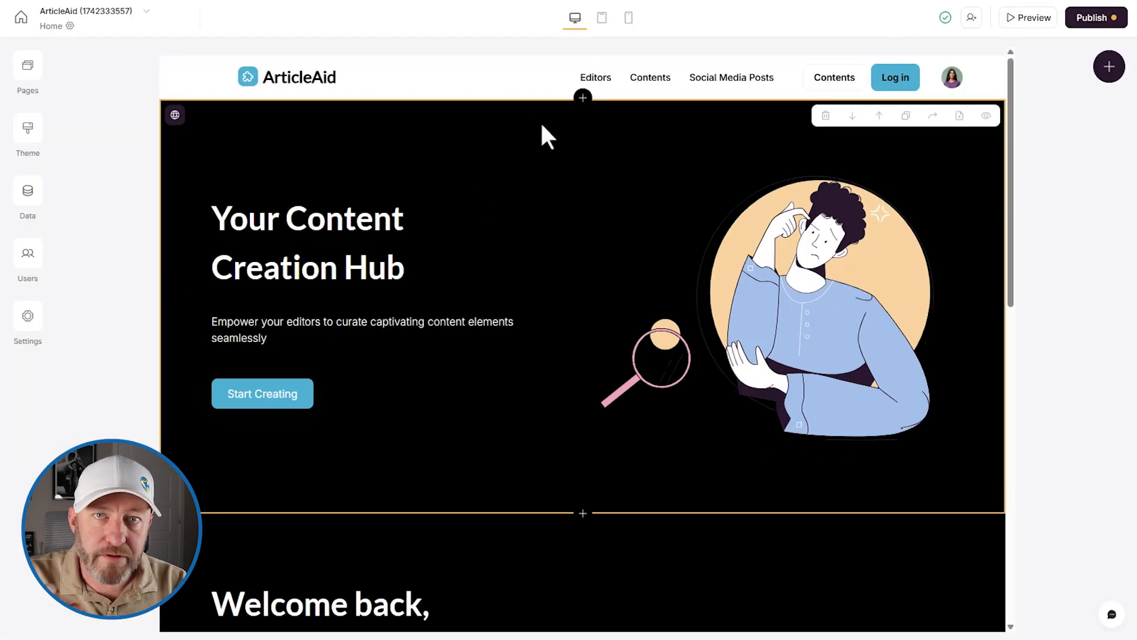
click(26, 66)
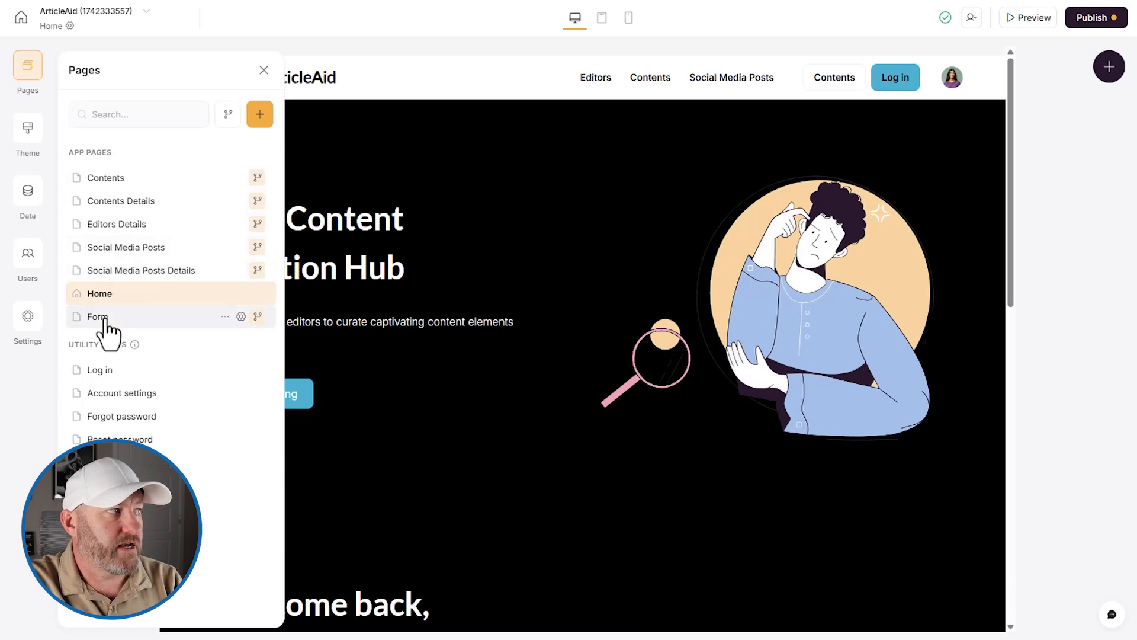
click(123, 180)
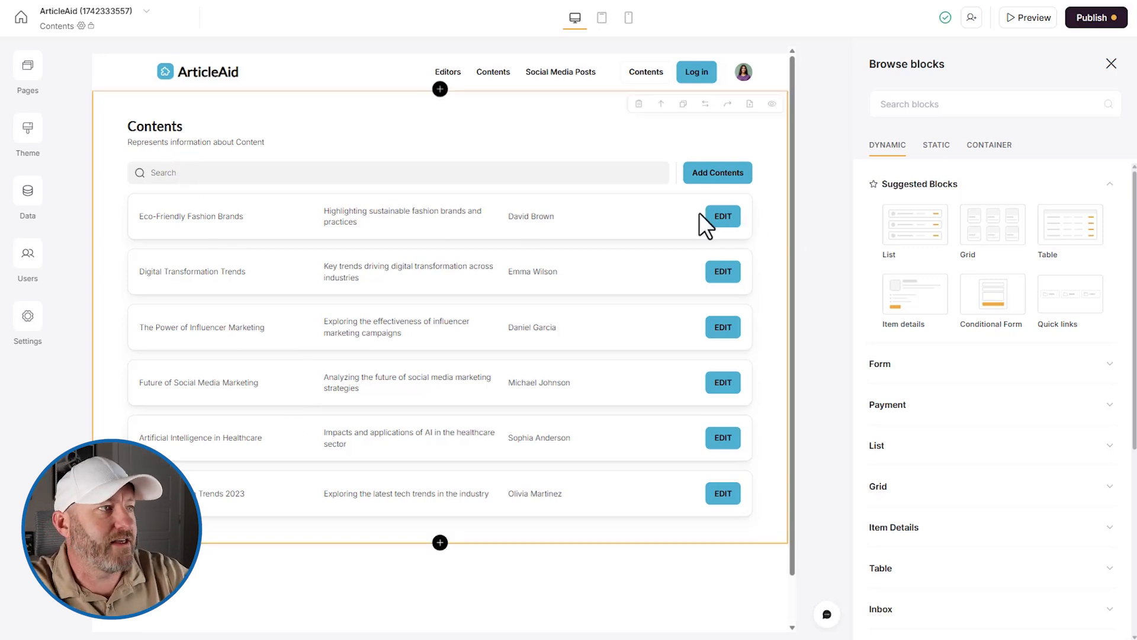
click(547, 137)
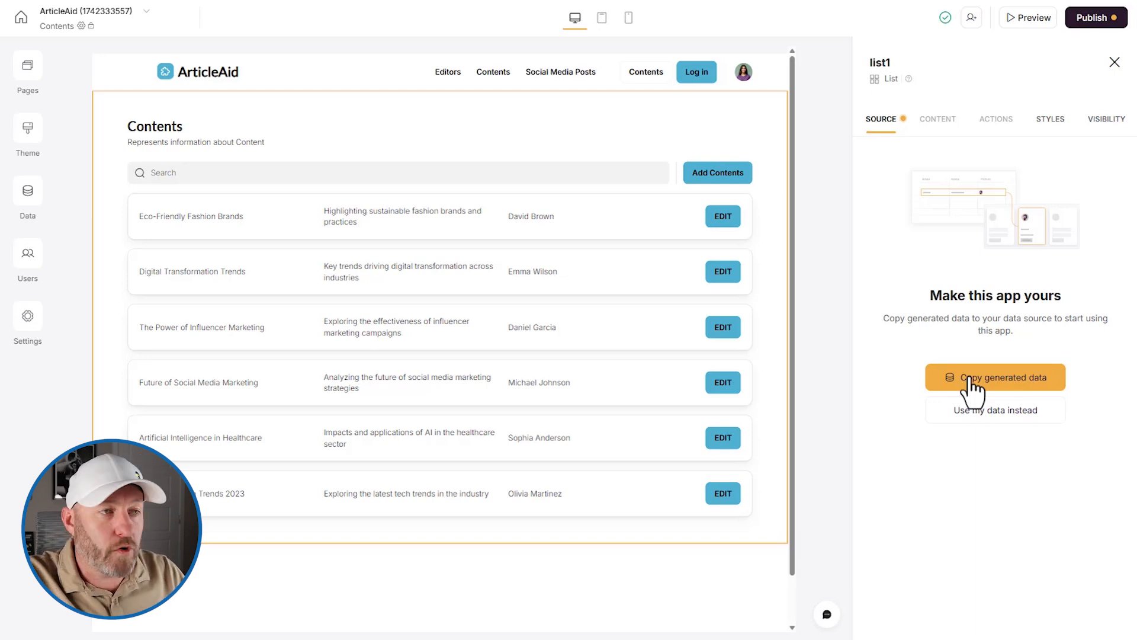
- Use your own data, skipping the template data copy, and open the list block's data sources
click(1000, 409)
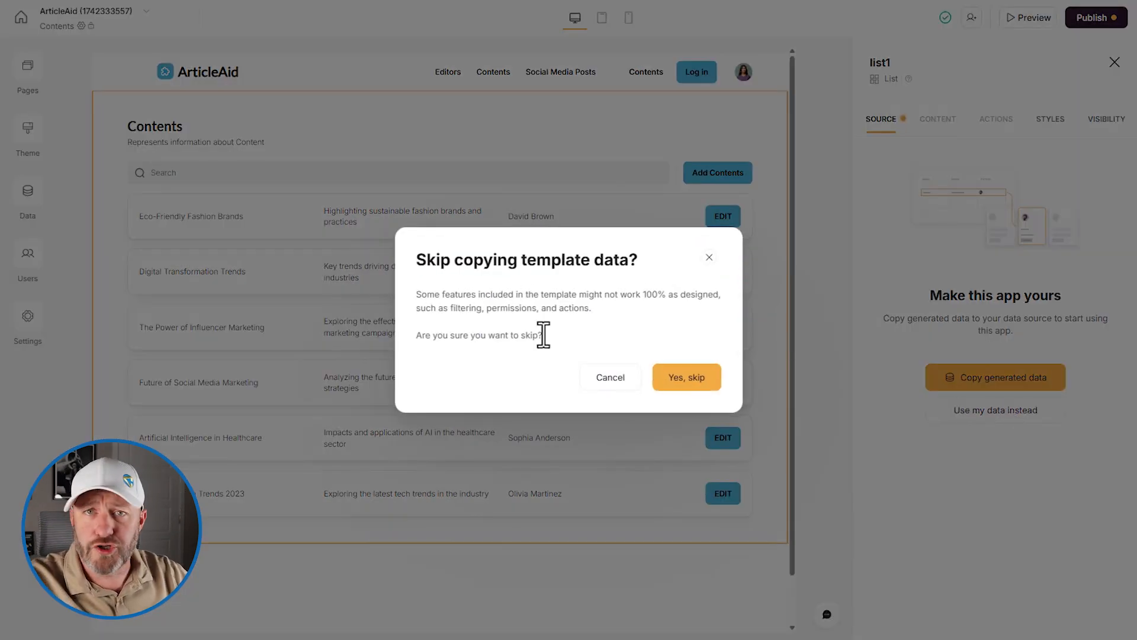
click(683, 394)
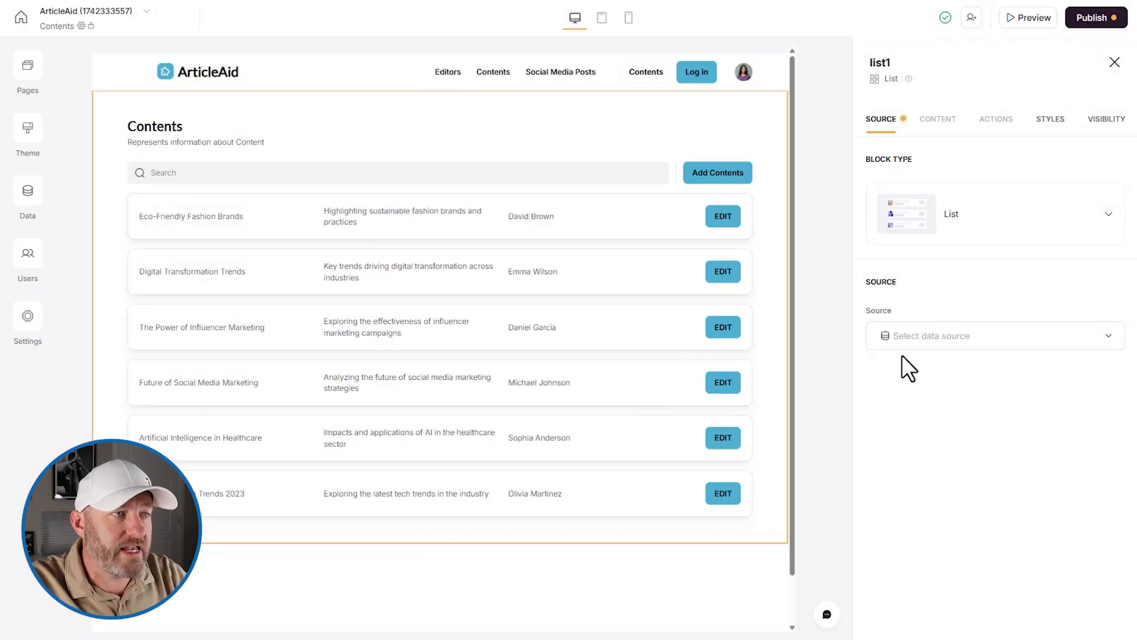
click(926, 342)
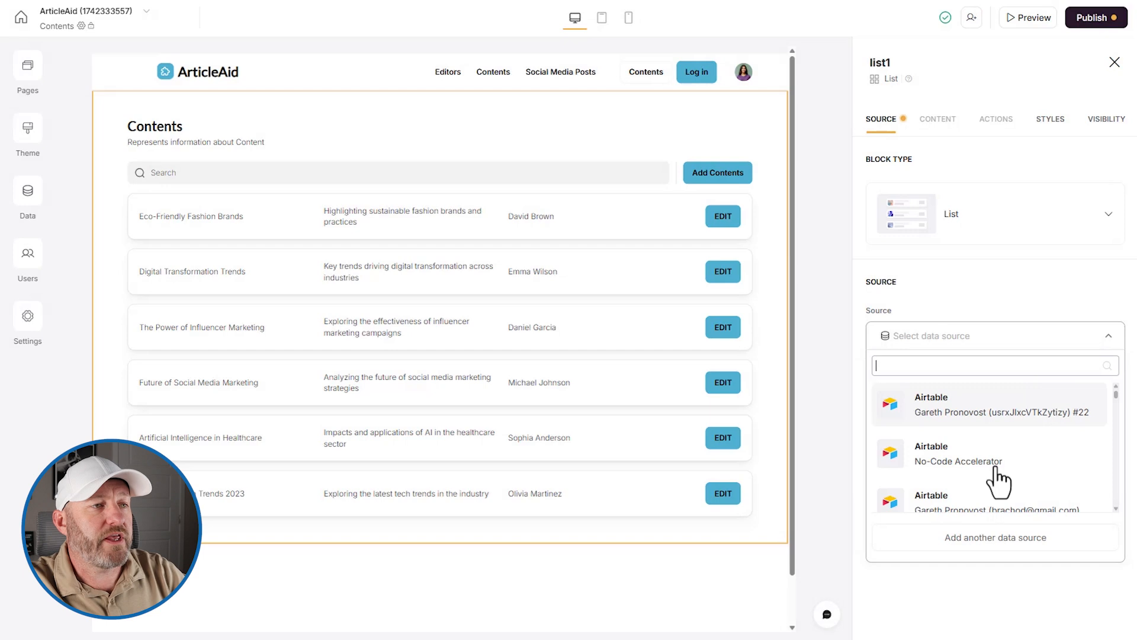
scroll(986, 471, down, 2)
scroll(984, 473, up, 2)
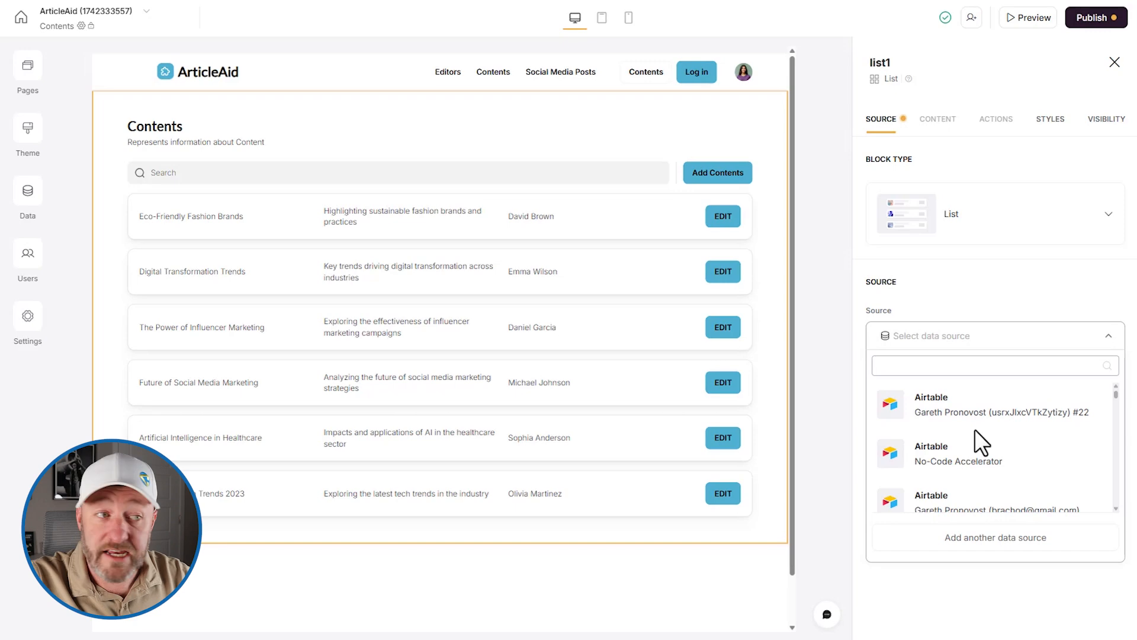
- Add Airtable as a new data source and continue to its authorization
click(997, 551)
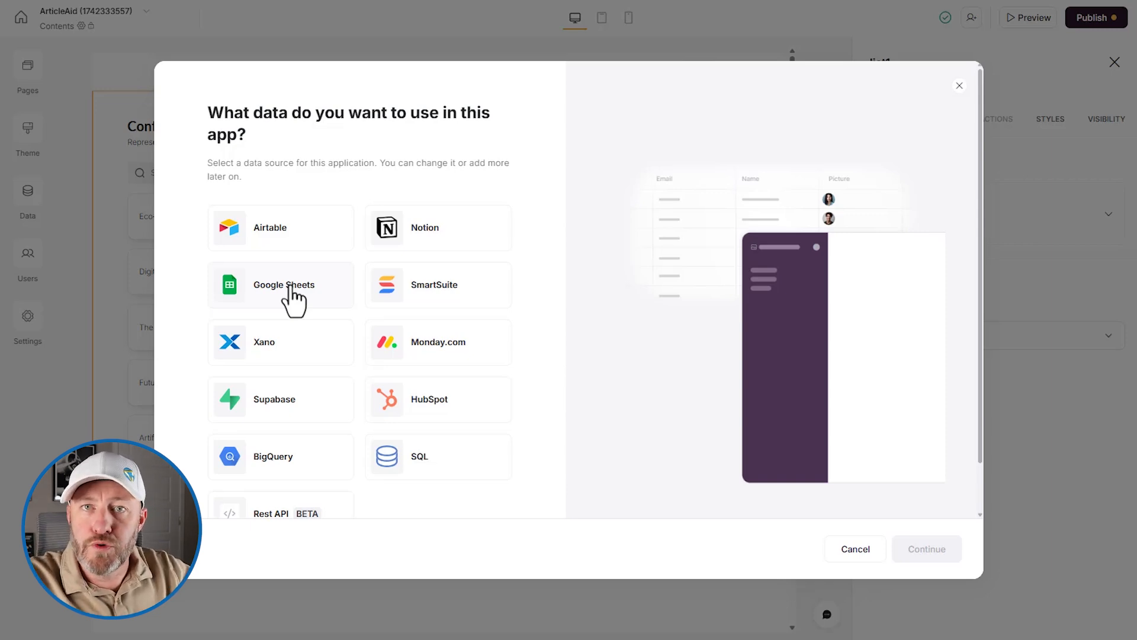
click(285, 239)
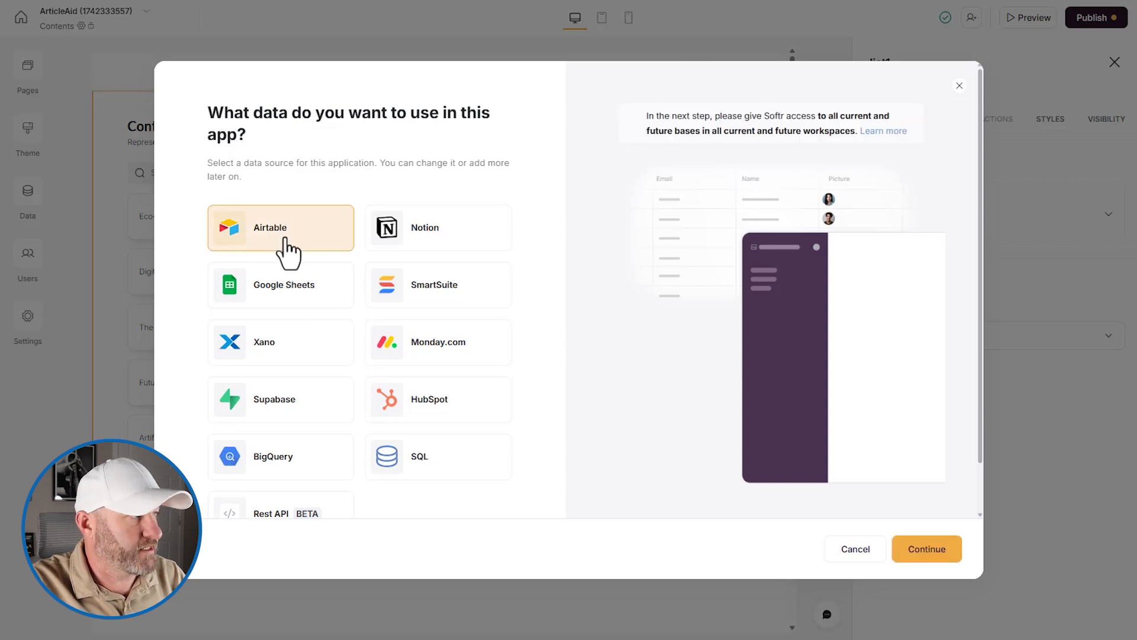
click(944, 552)
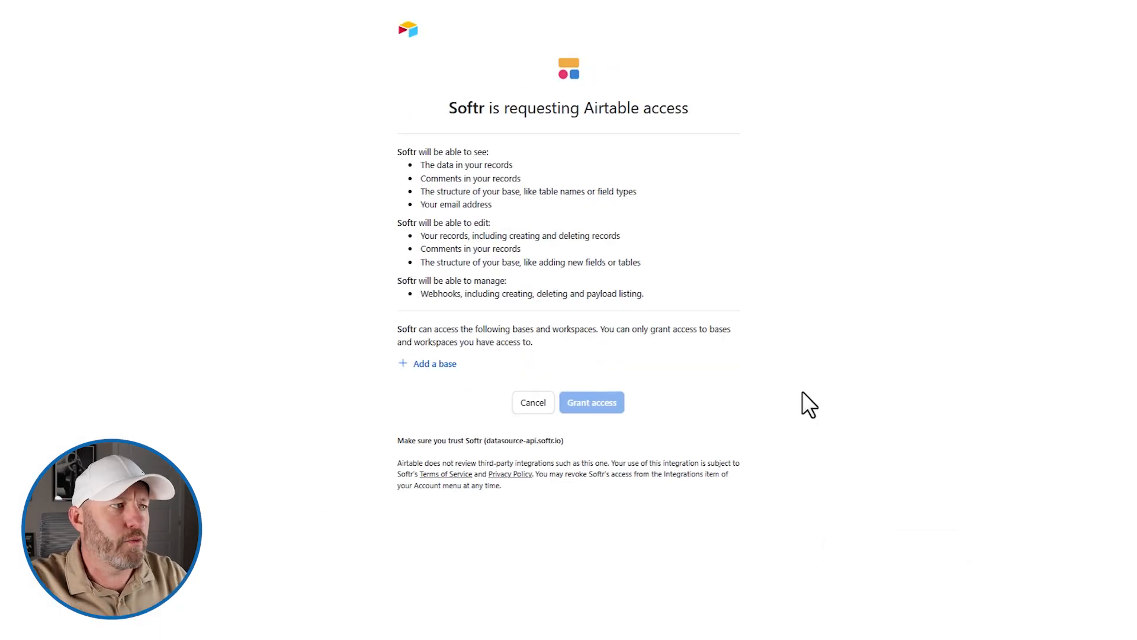
- Grant Softr Airtable access to the Content Production and Social Media Template base, found by searching 'social'
click(449, 364)
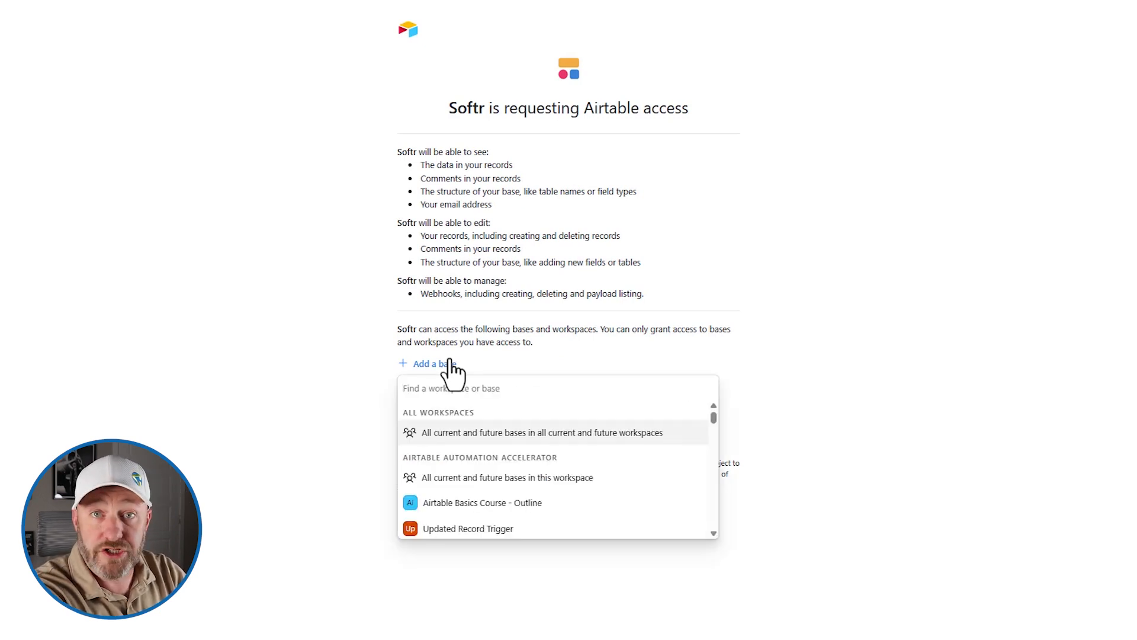
text(social)
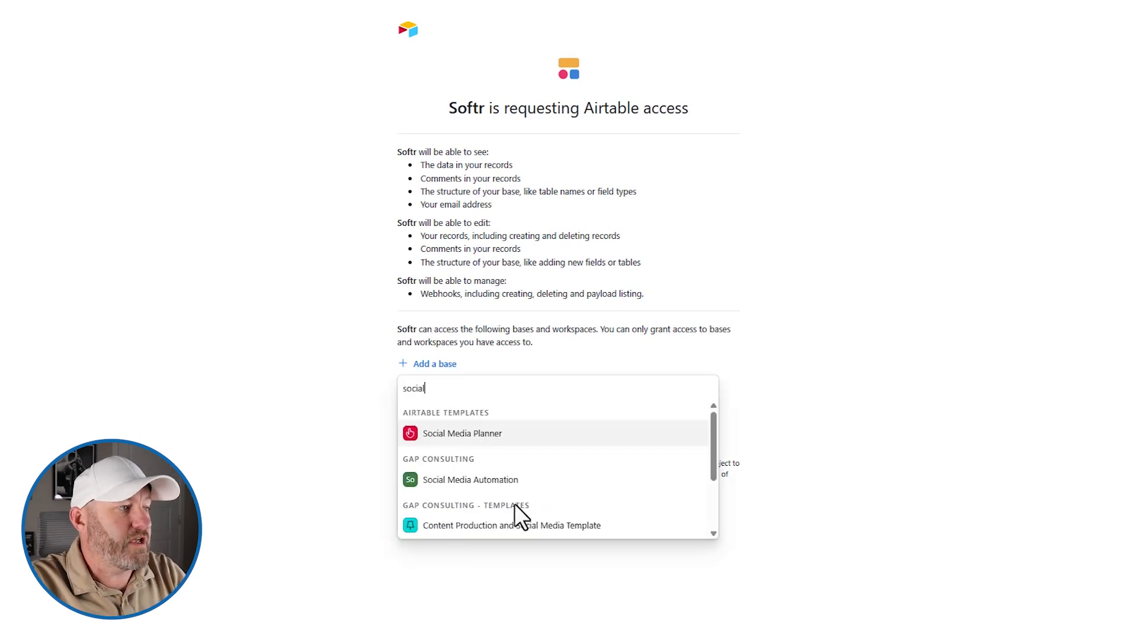
click(470, 532)
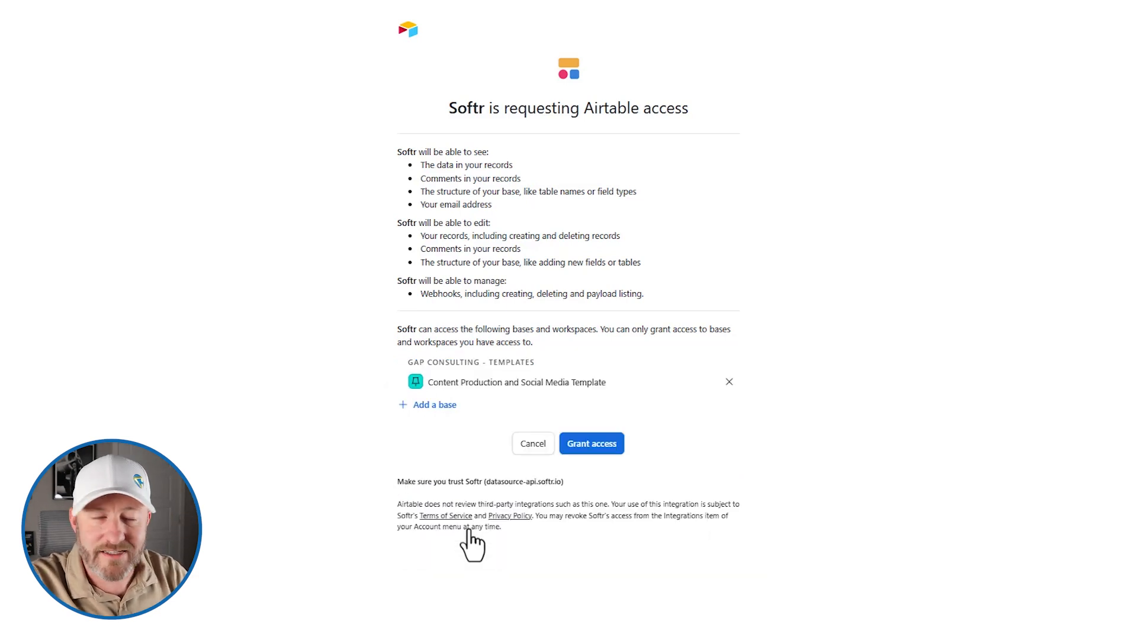
click(596, 450)
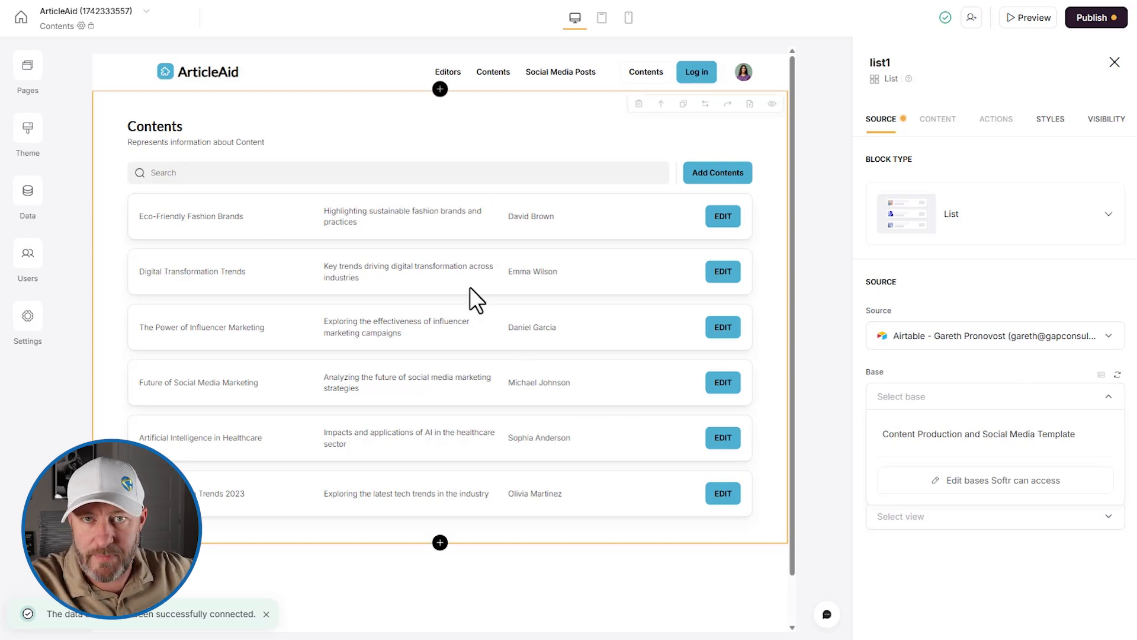
- Source the list from base Content Production and Social Media Template, table Contents
click(950, 438)
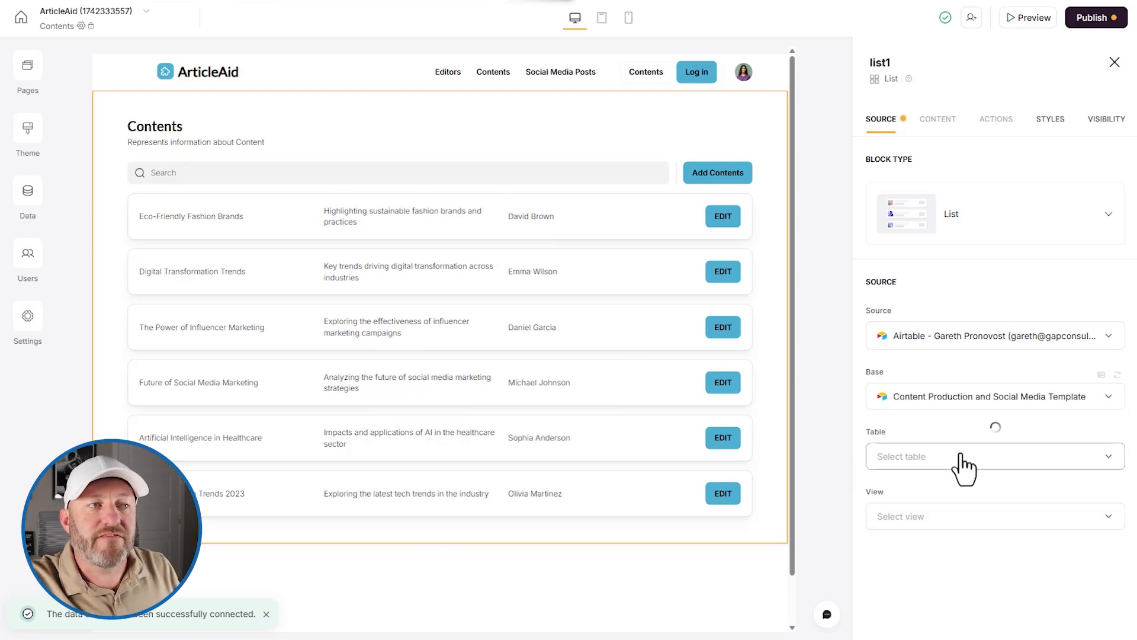
click(964, 467)
click(964, 467)
click(963, 468)
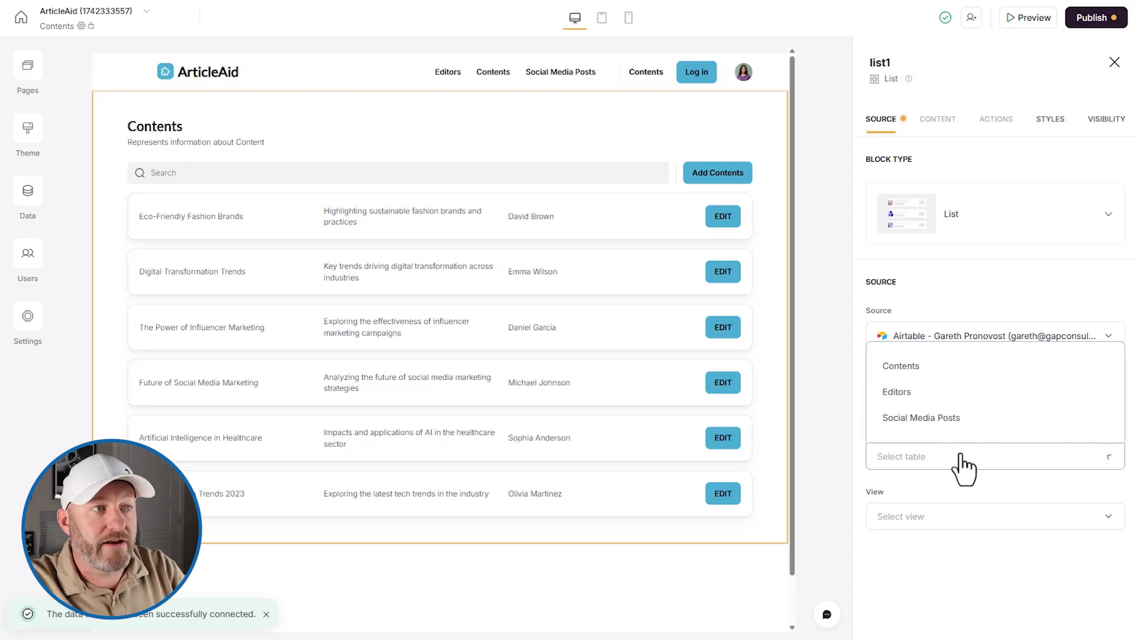
click(934, 380)
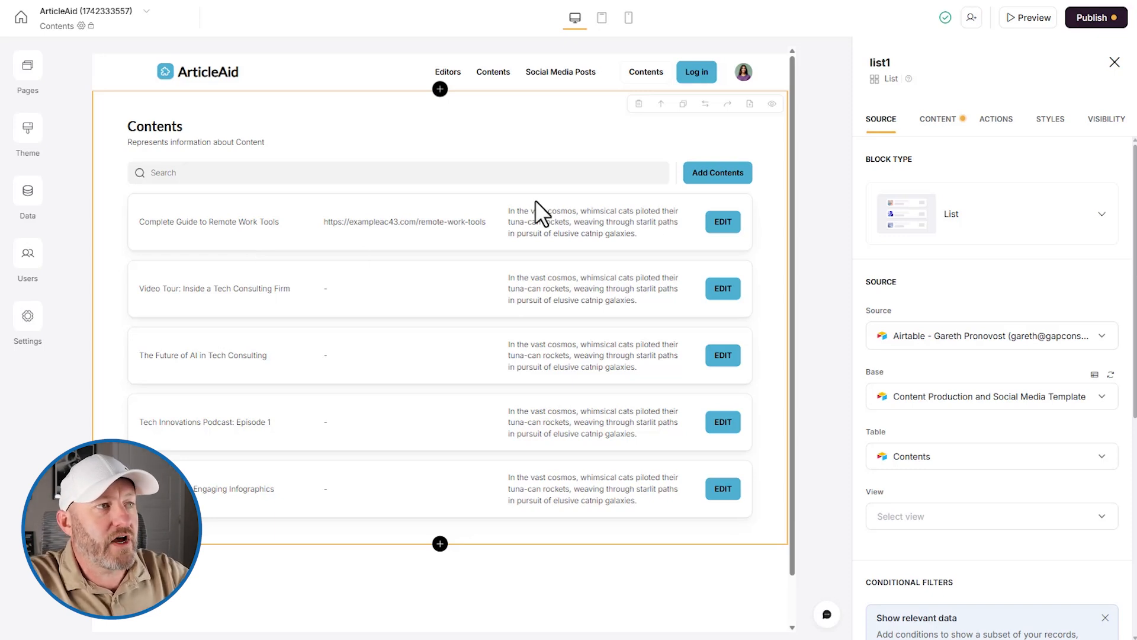
- In the list's Actions, expand the EDIT item button and check it's visible to the Manager group
click(998, 122)
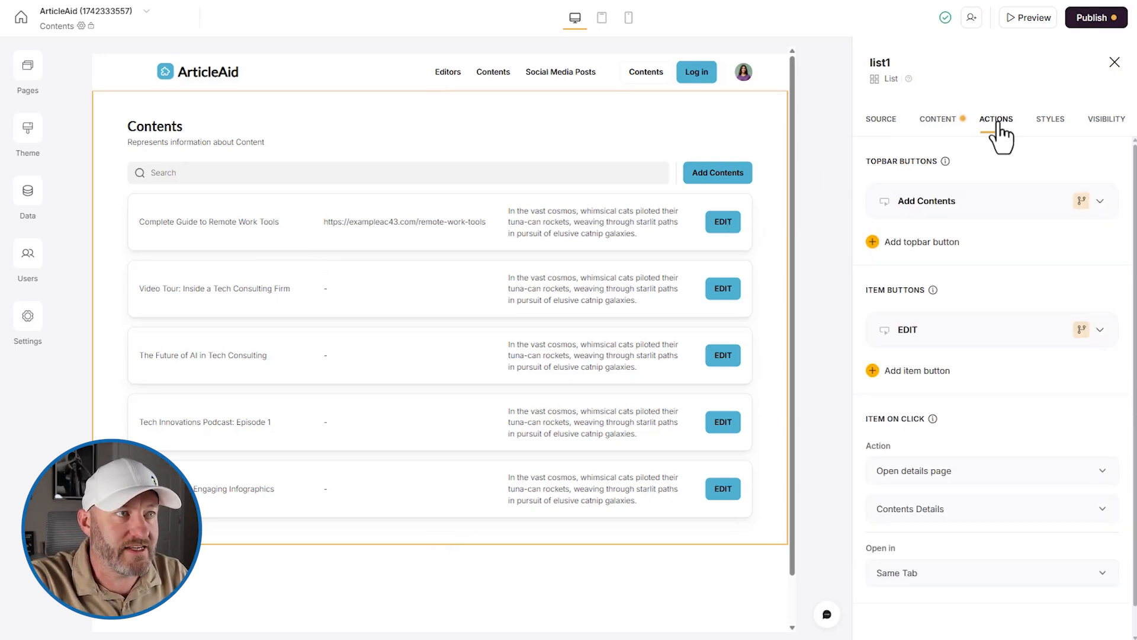
click(984, 330)
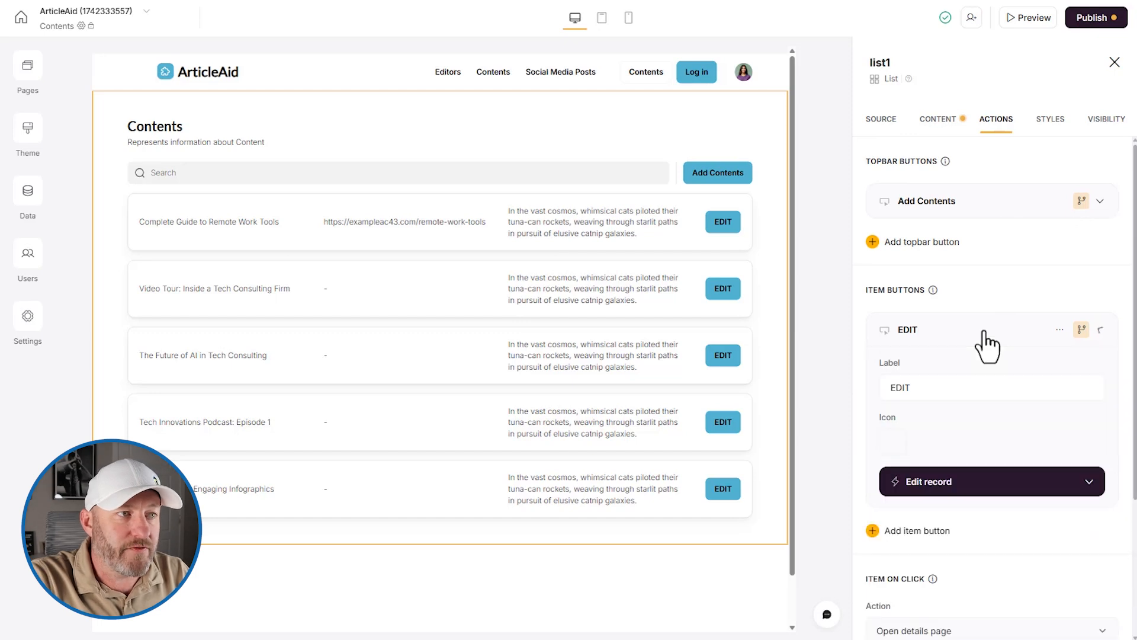
click(1081, 332)
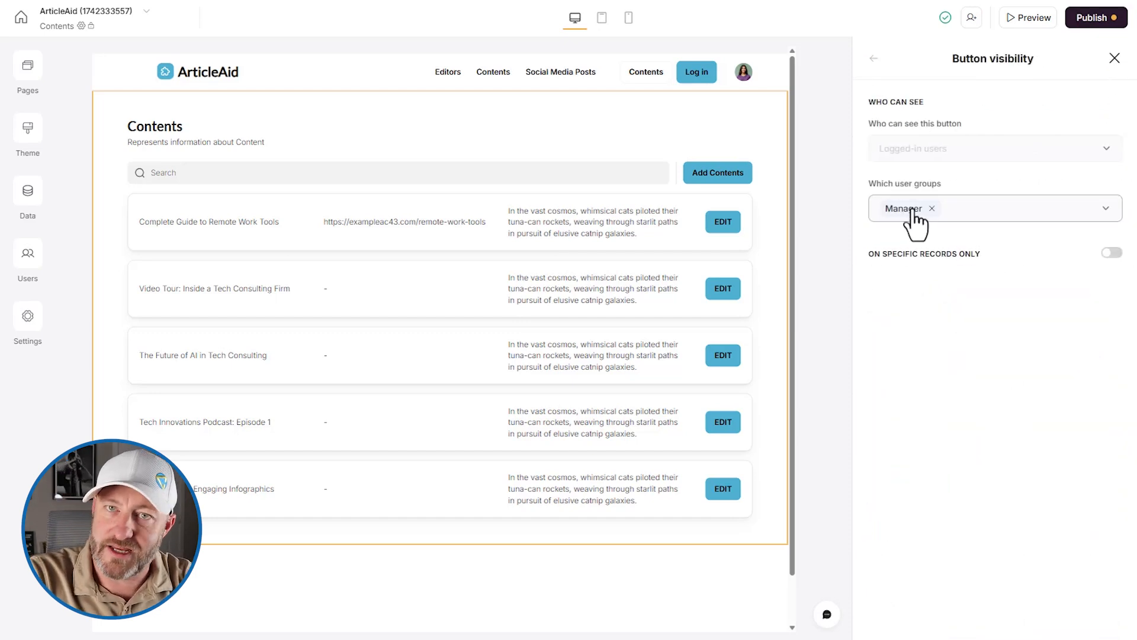
click(874, 60)
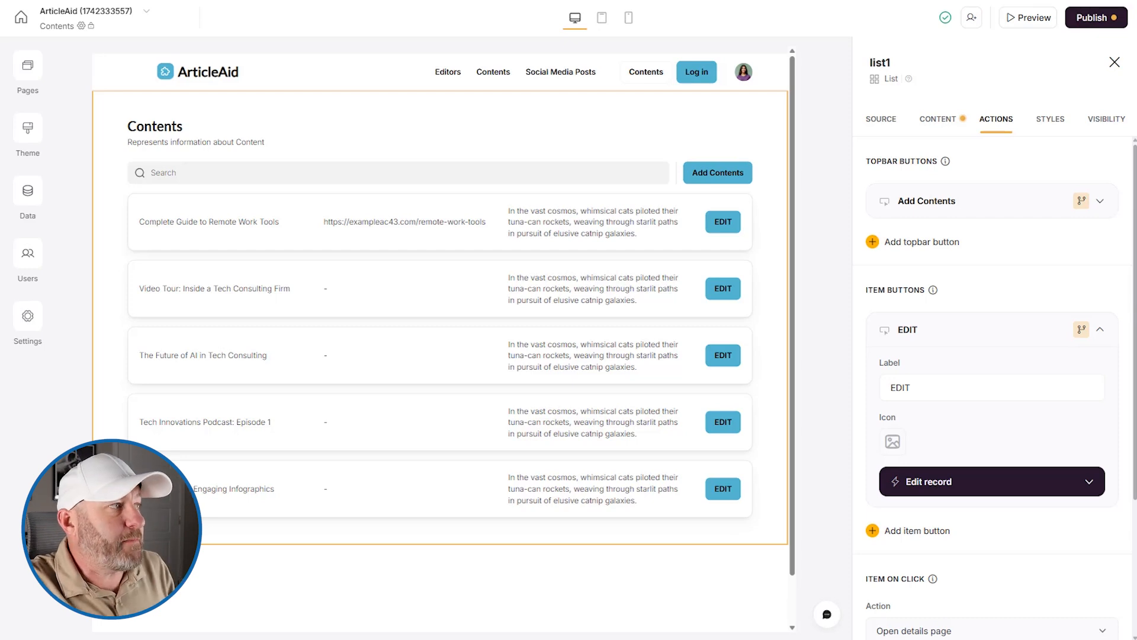
- Open the app's Pages panel to review the pages, then close it
click(28, 70)
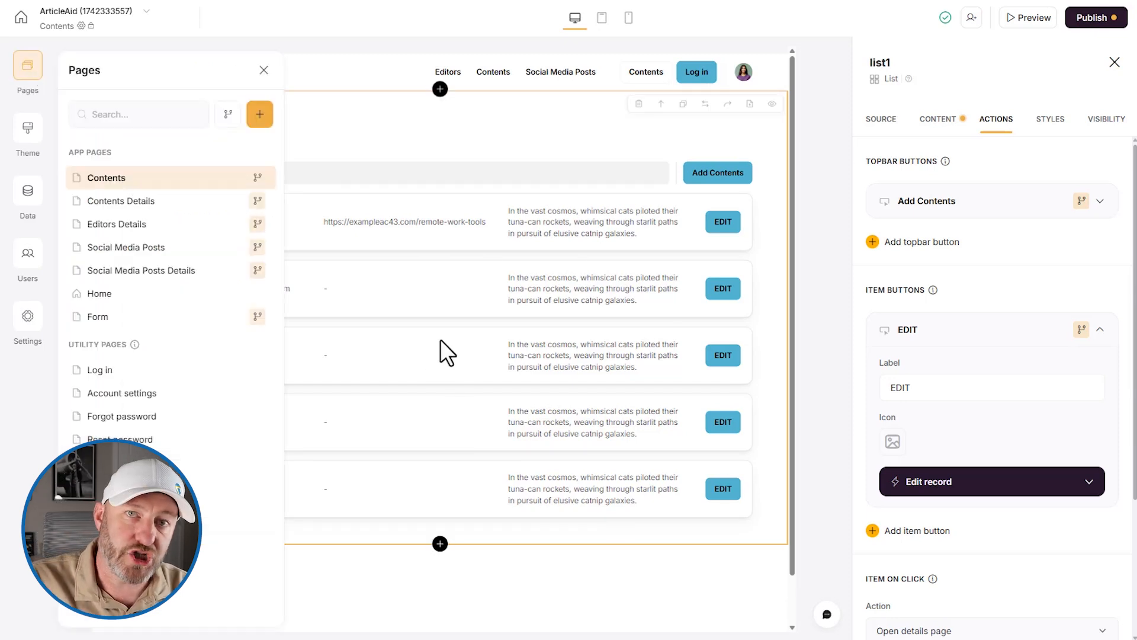
click(844, 387)
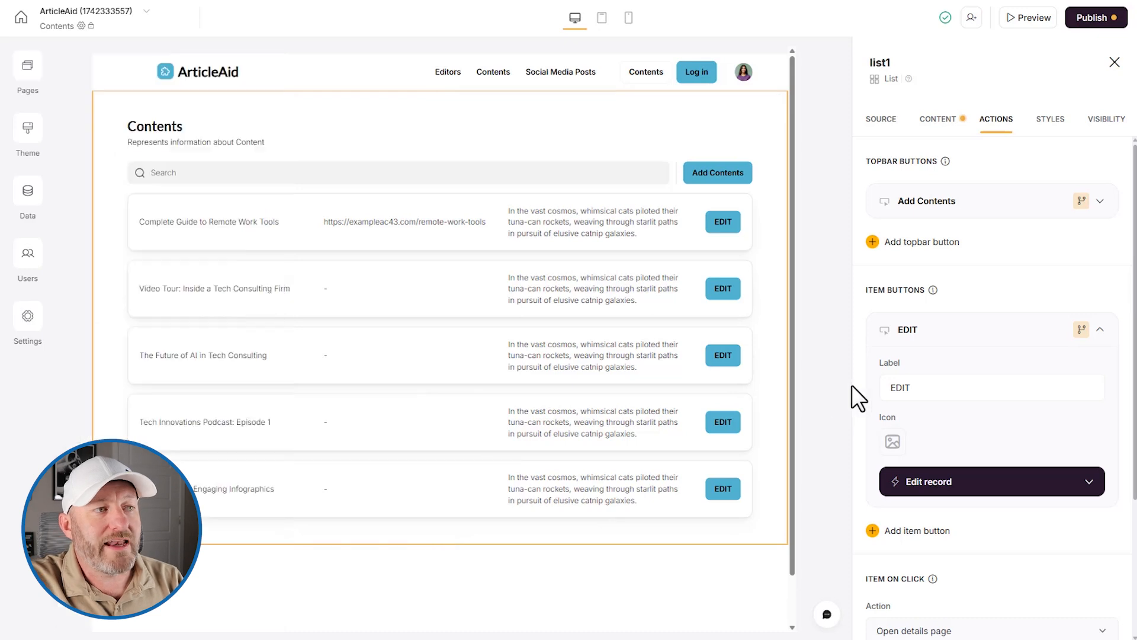
scroll(887, 372, down, 3)
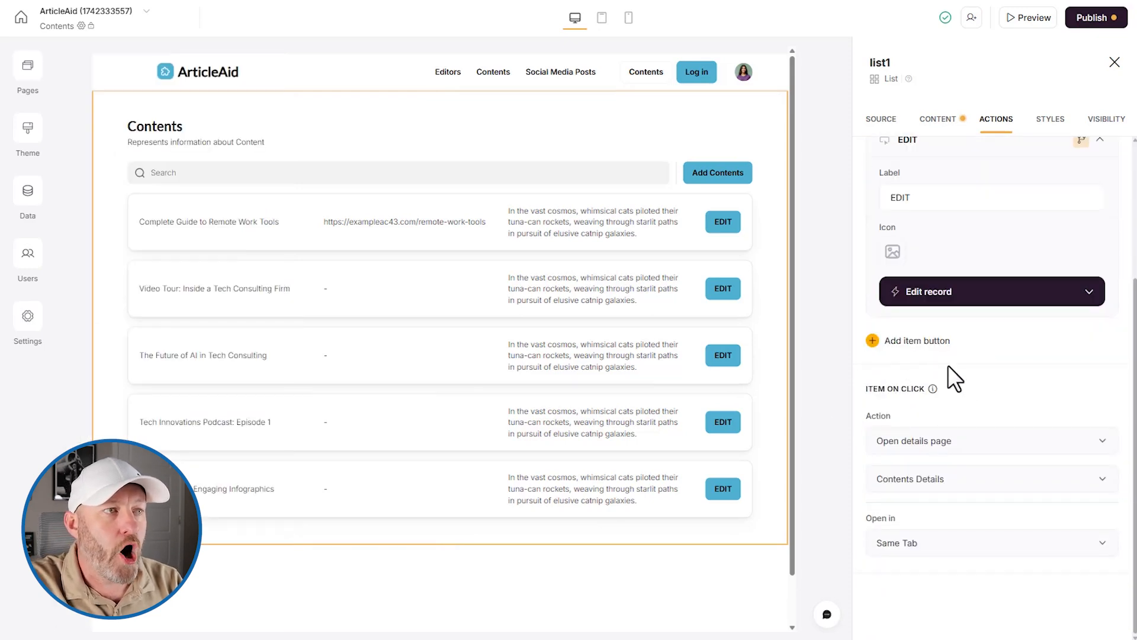
scroll(948, 365, up, 3)
- Return to the list's Source tab and scroll down to Conditional Filters and List Settings
click(883, 120)
scroll(1018, 352, down, 2)
scroll(943, 301, up, 1)
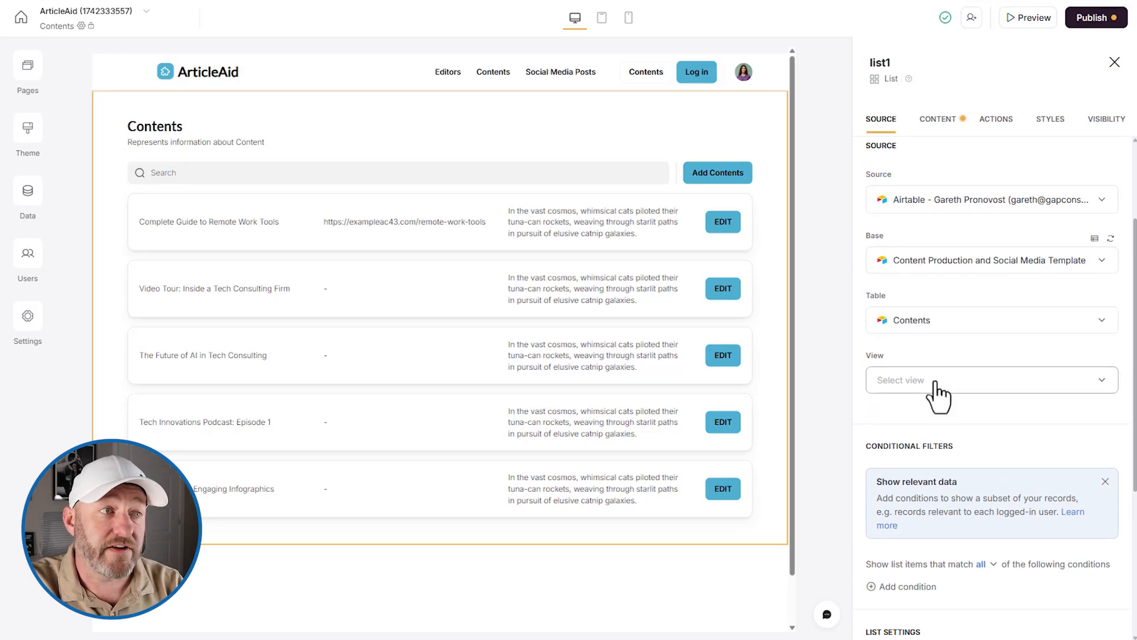
scroll(939, 391, down, 4)
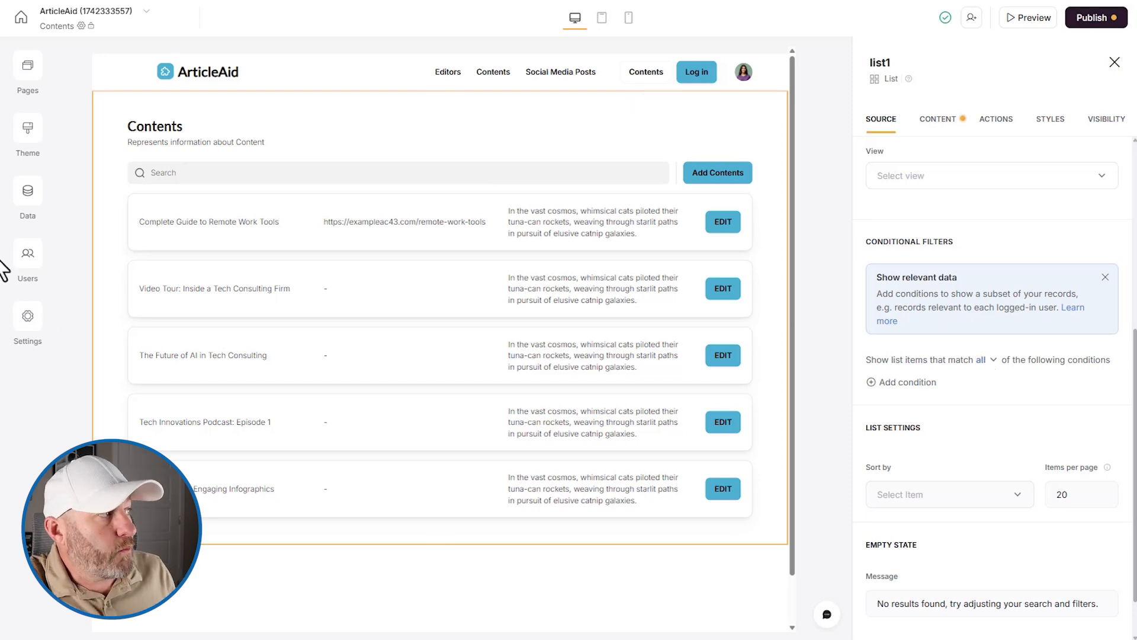
click(34, 127)
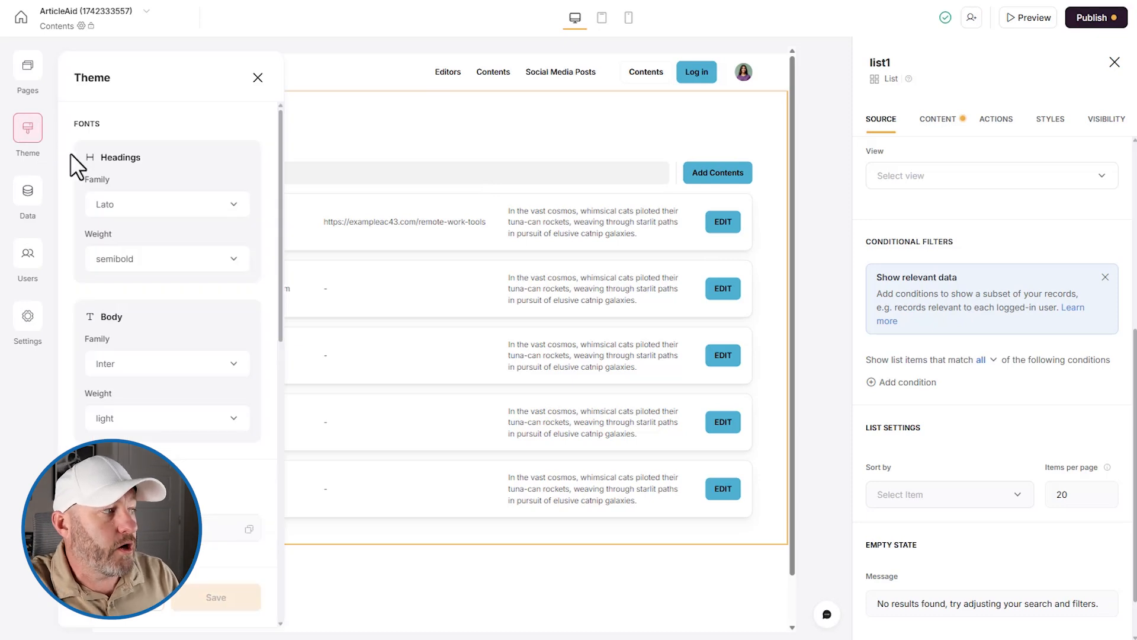
- Change the theme accent colour to green #A7D44F, then glance at the Data sources list
scroll(146, 426, down, 5)
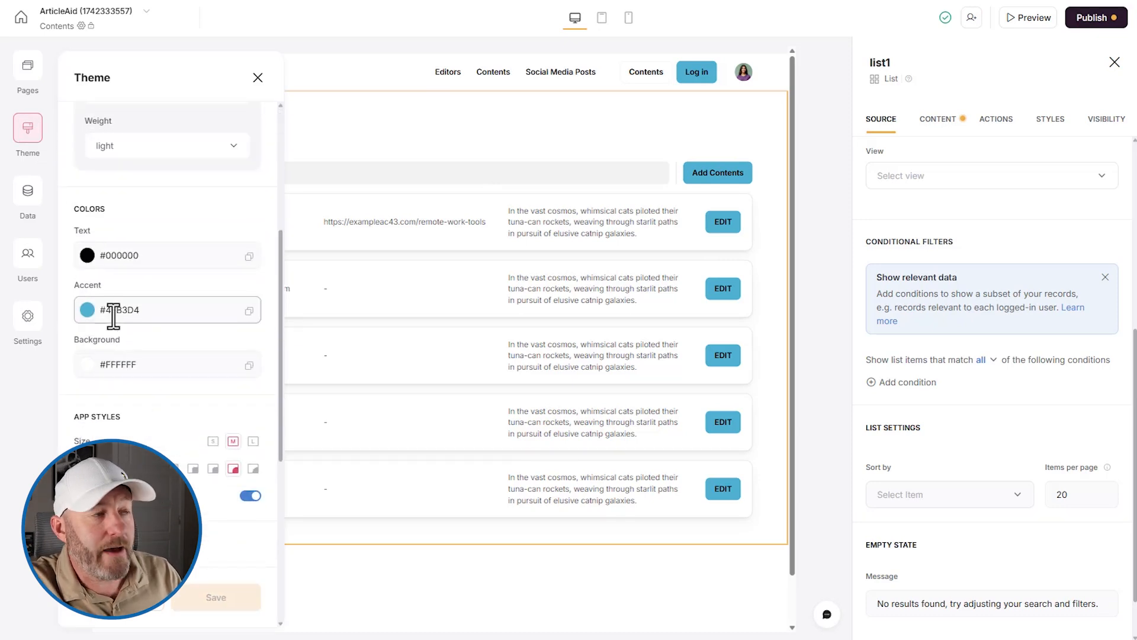
click(113, 314)
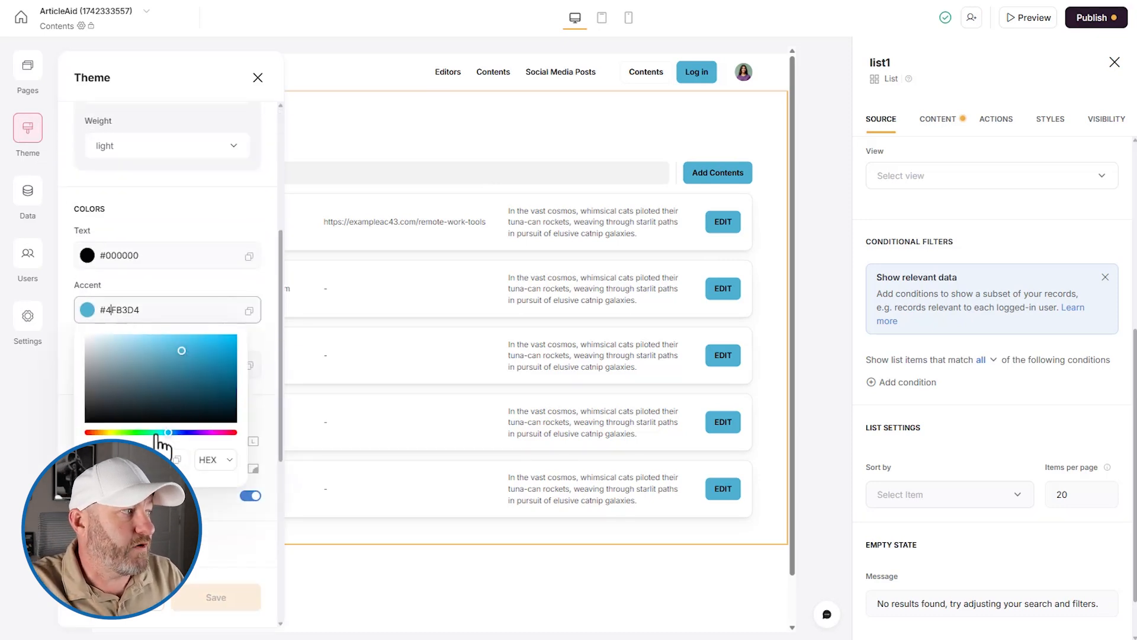
click(119, 432)
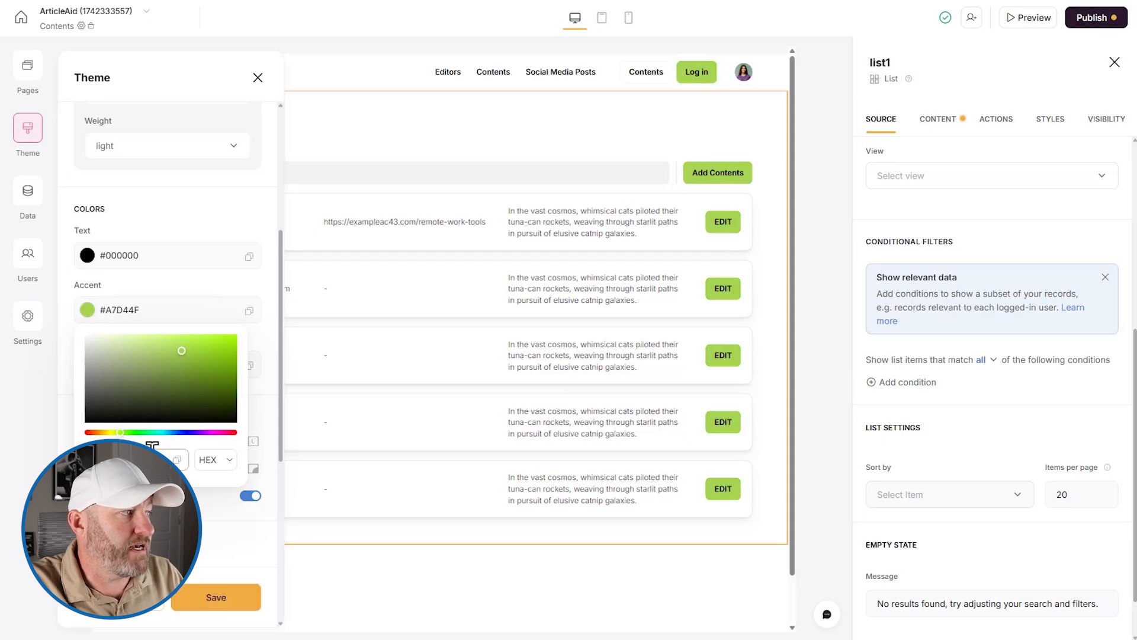
click(166, 515)
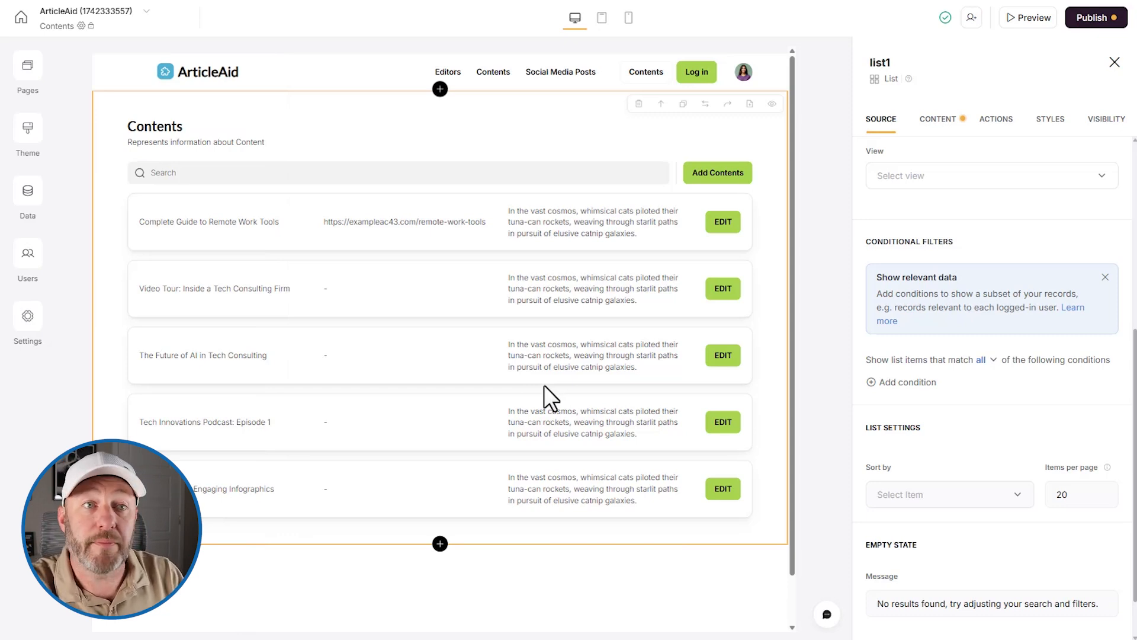
click(35, 194)
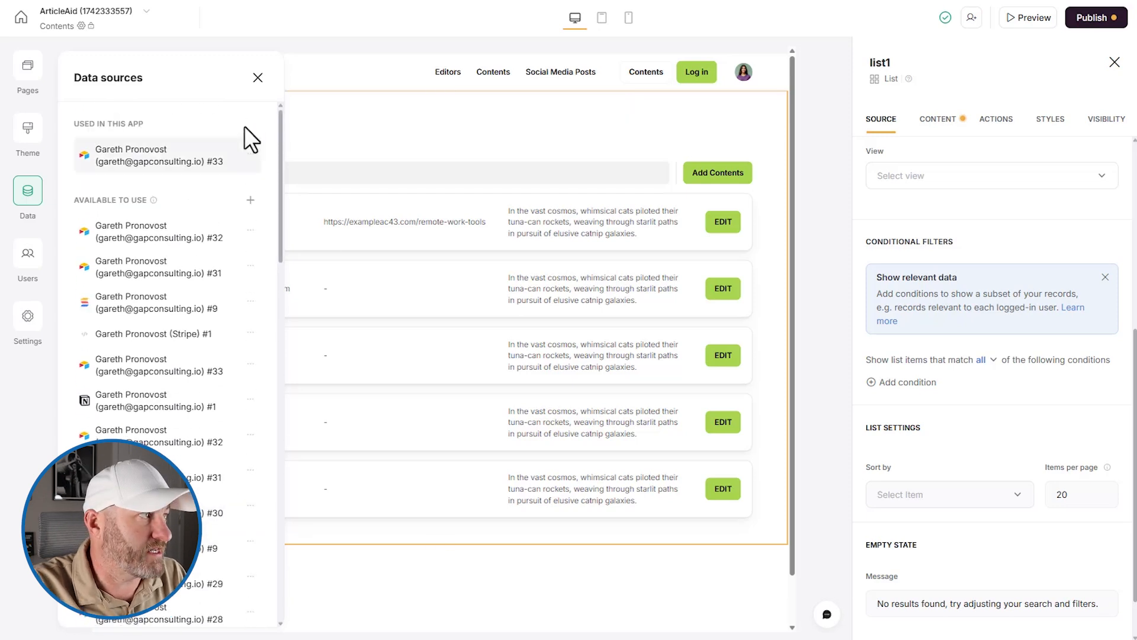
click(257, 78)
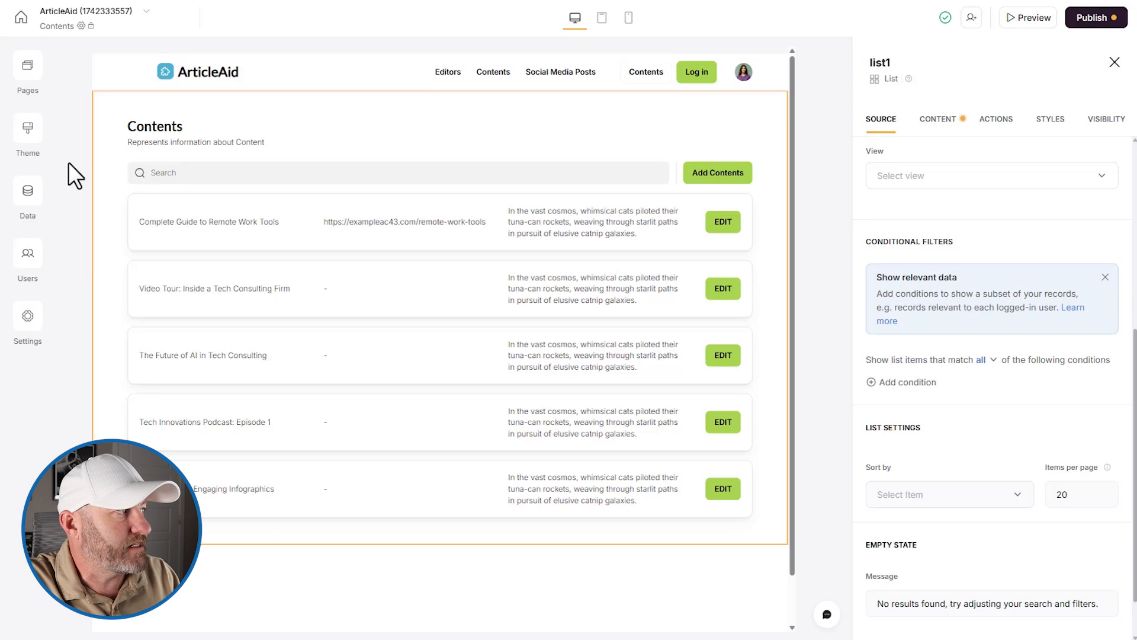
- Sync users from the Content Production base's Editors table, mapping Email to Email Address
click(19, 268)
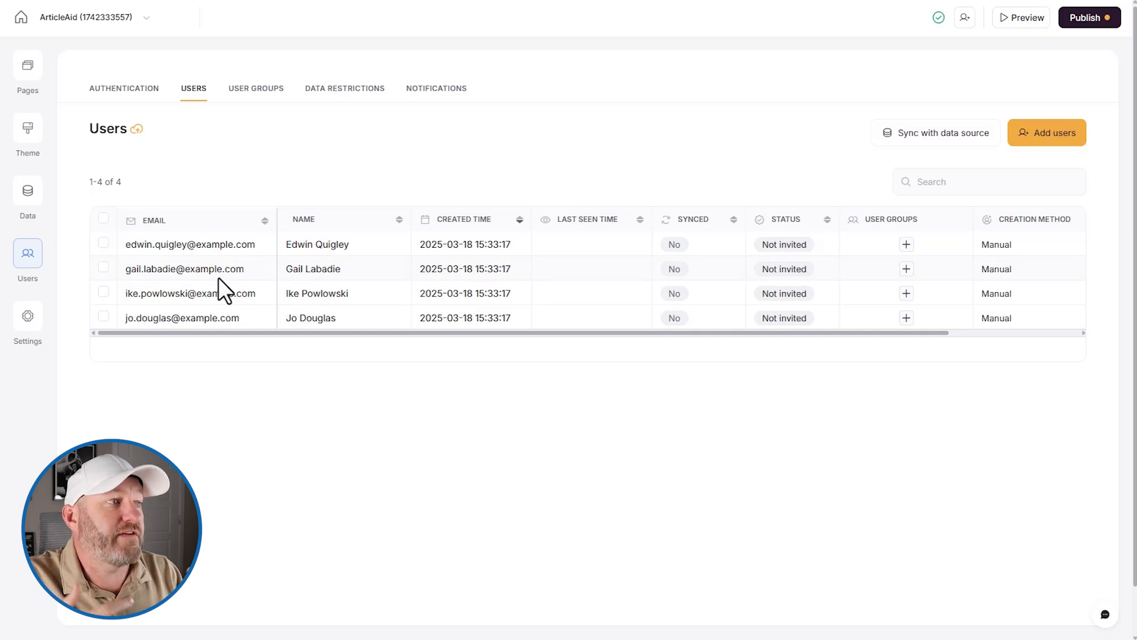
click(915, 141)
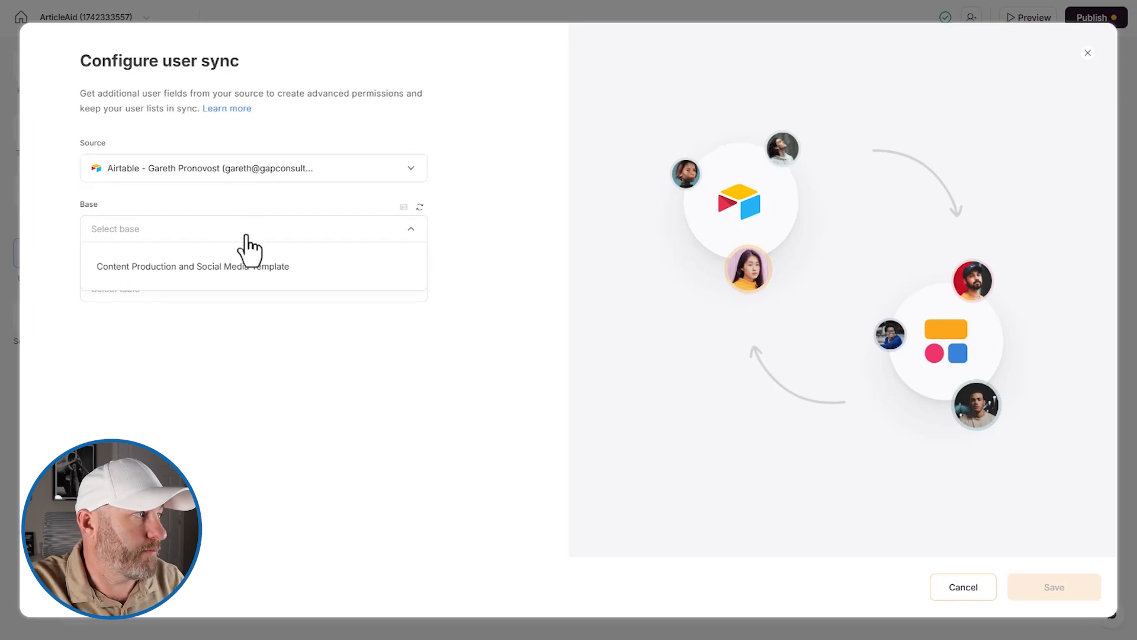
click(227, 271)
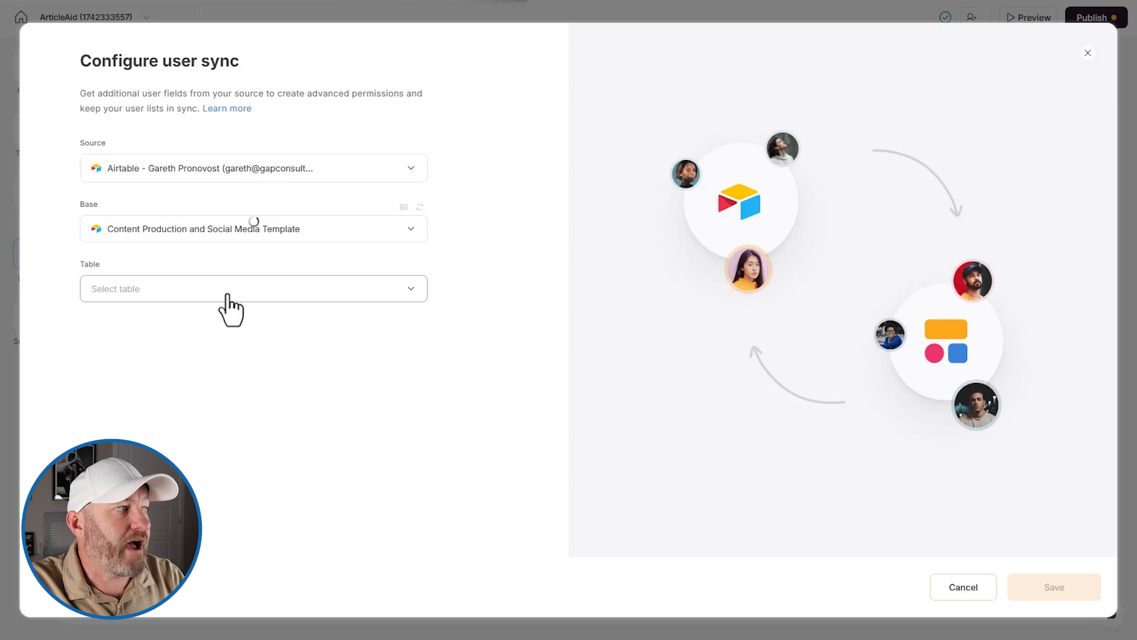
click(224, 308)
click(168, 355)
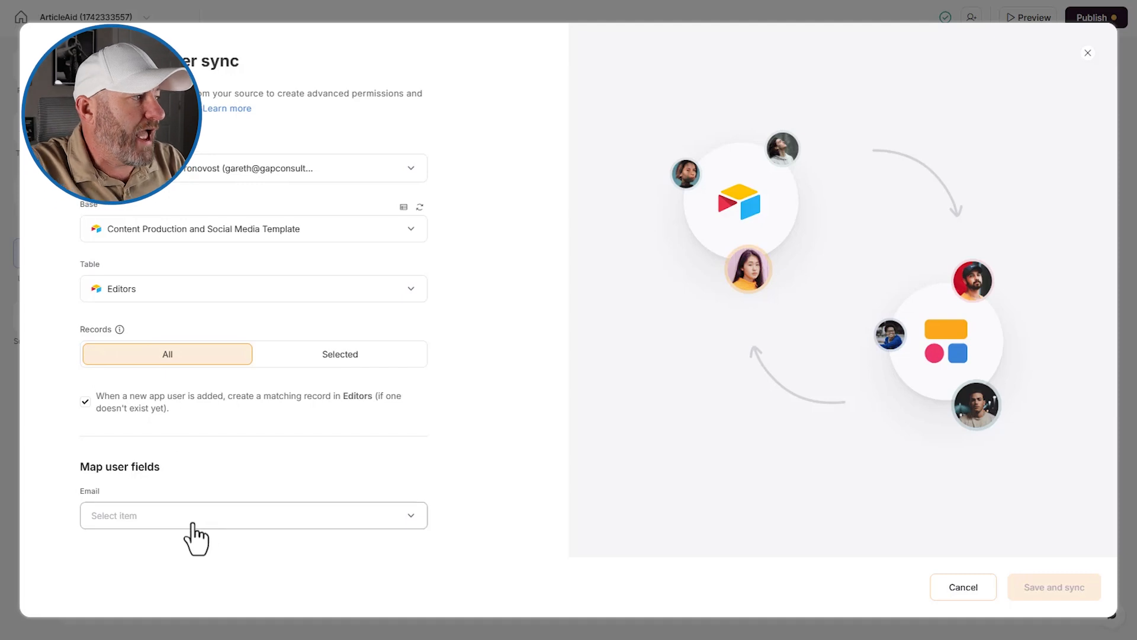
click(191, 510)
click(166, 461)
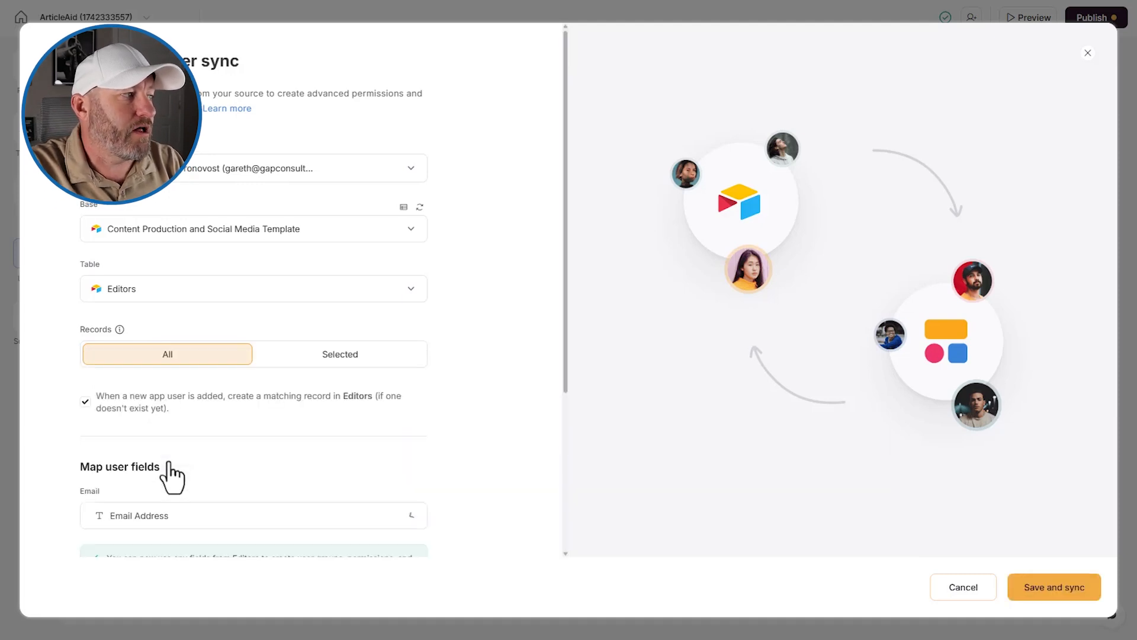
scroll(232, 450, down, 4)
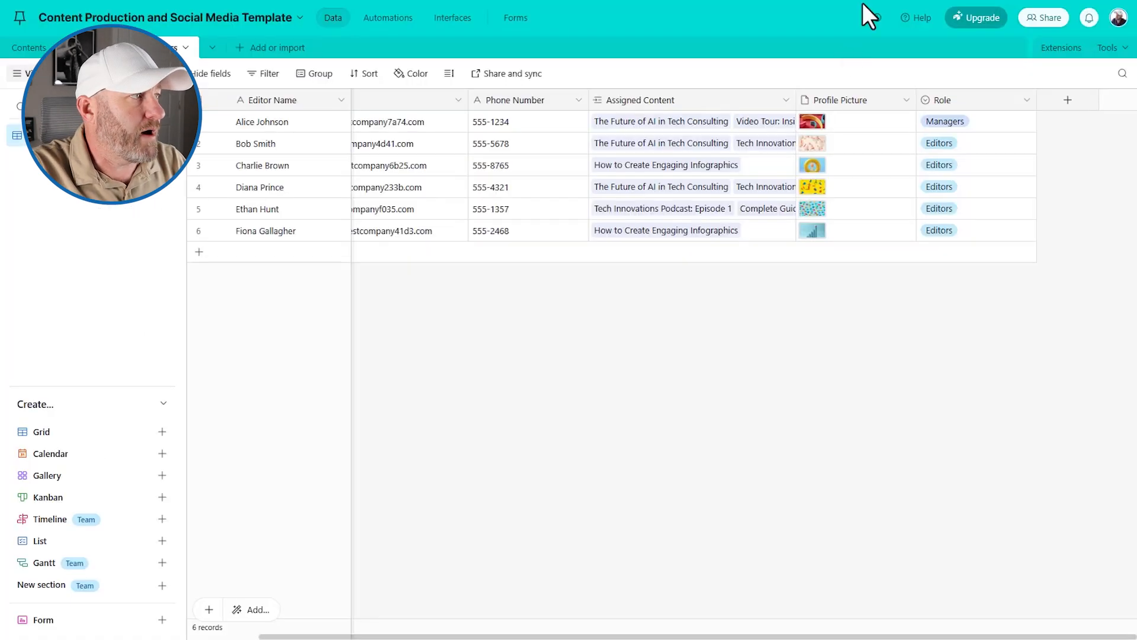
click(353, 165)
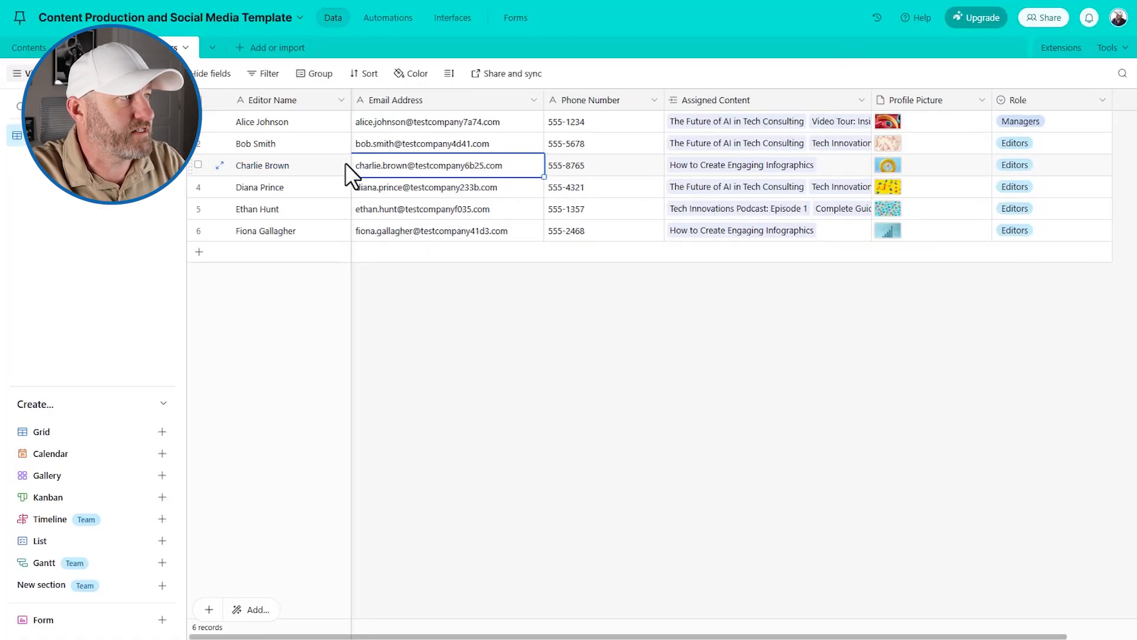
click(429, 98)
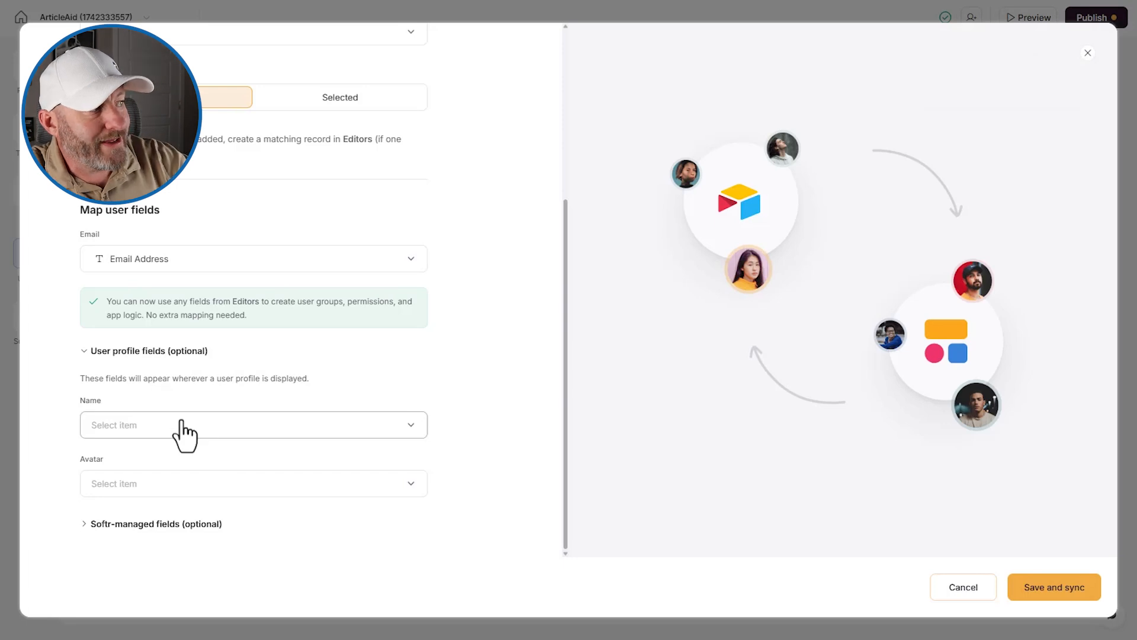
- Review the Name, Avatar and Softr-managed field options, then Save and sync with Editors
click(183, 426)
click(193, 487)
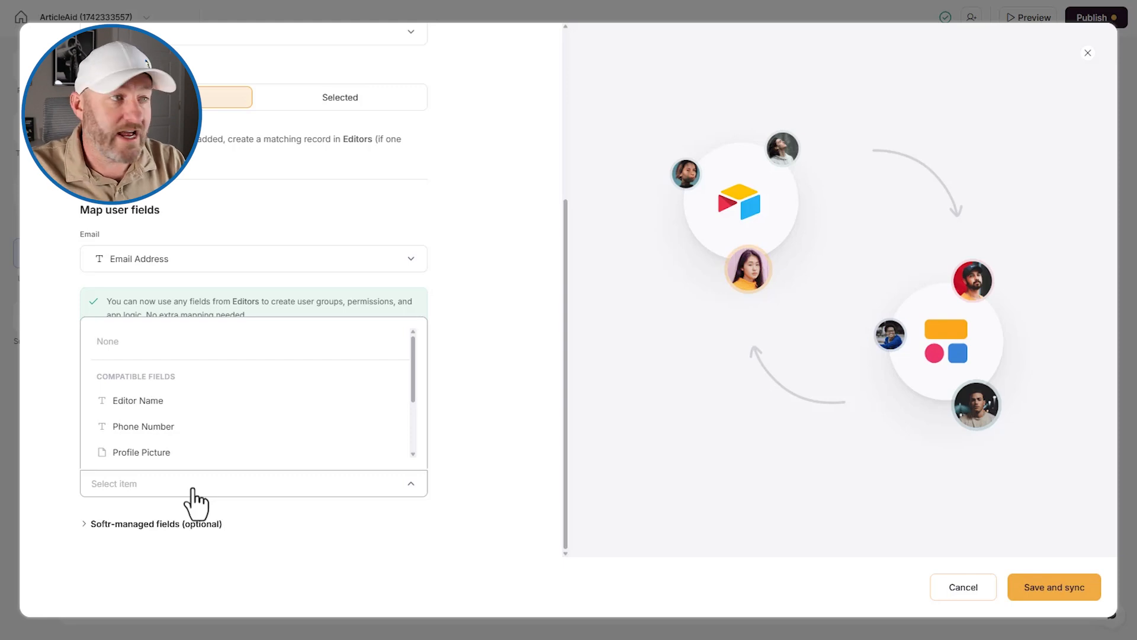
click(456, 439)
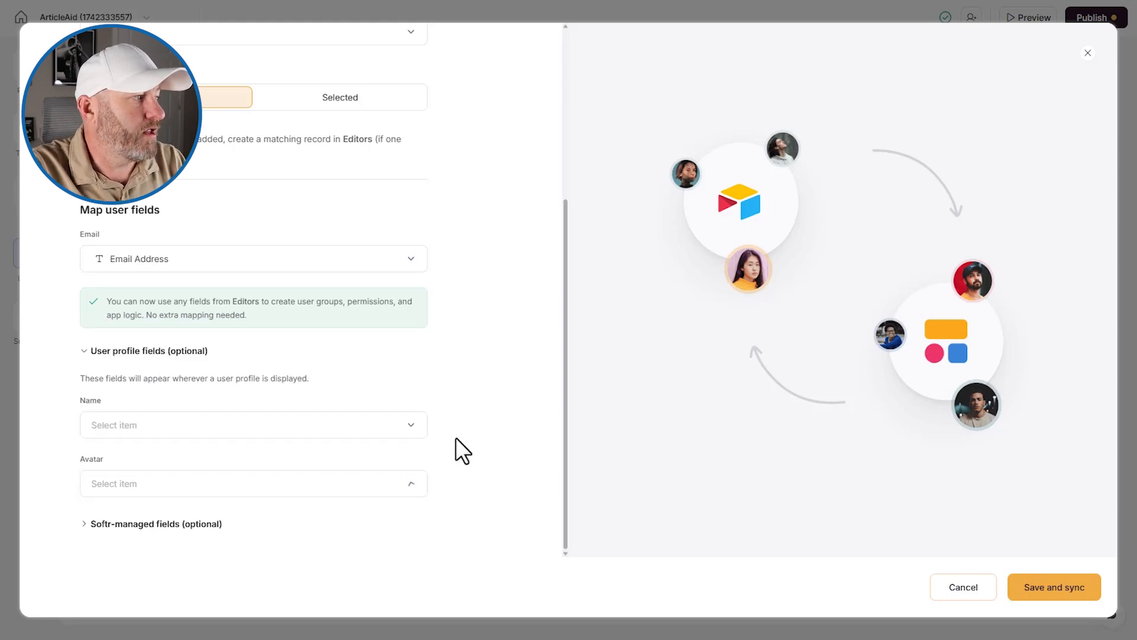
click(166, 526)
scroll(169, 539, down, 2)
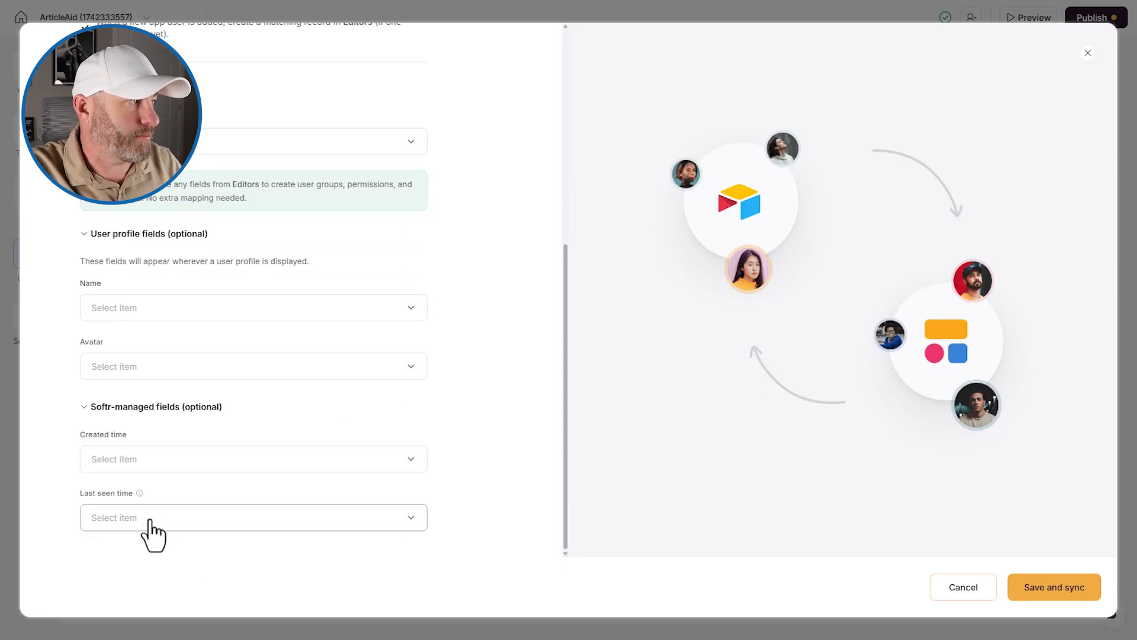
scroll(284, 477, up, 6)
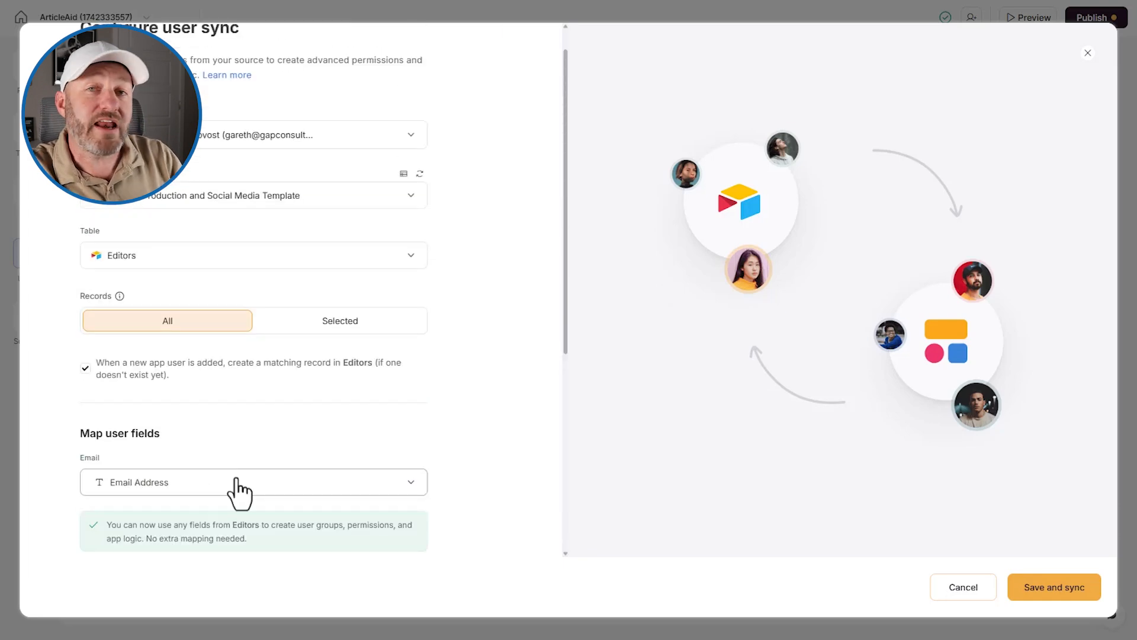
click(1058, 590)
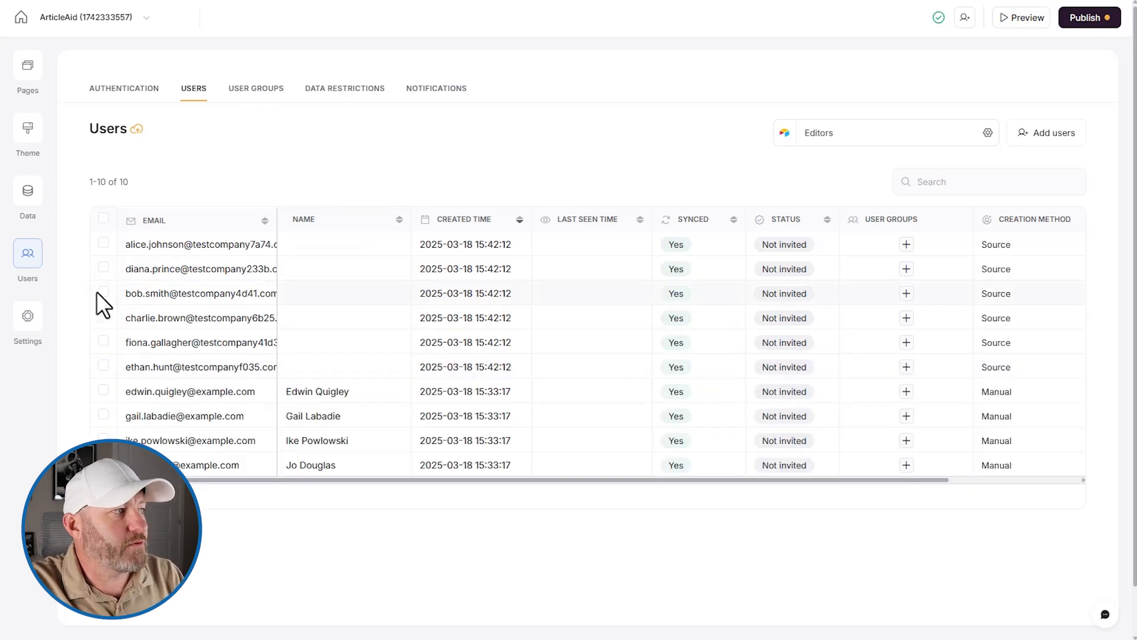
- Select the four manually created users and choose to delete them
click(103, 243)
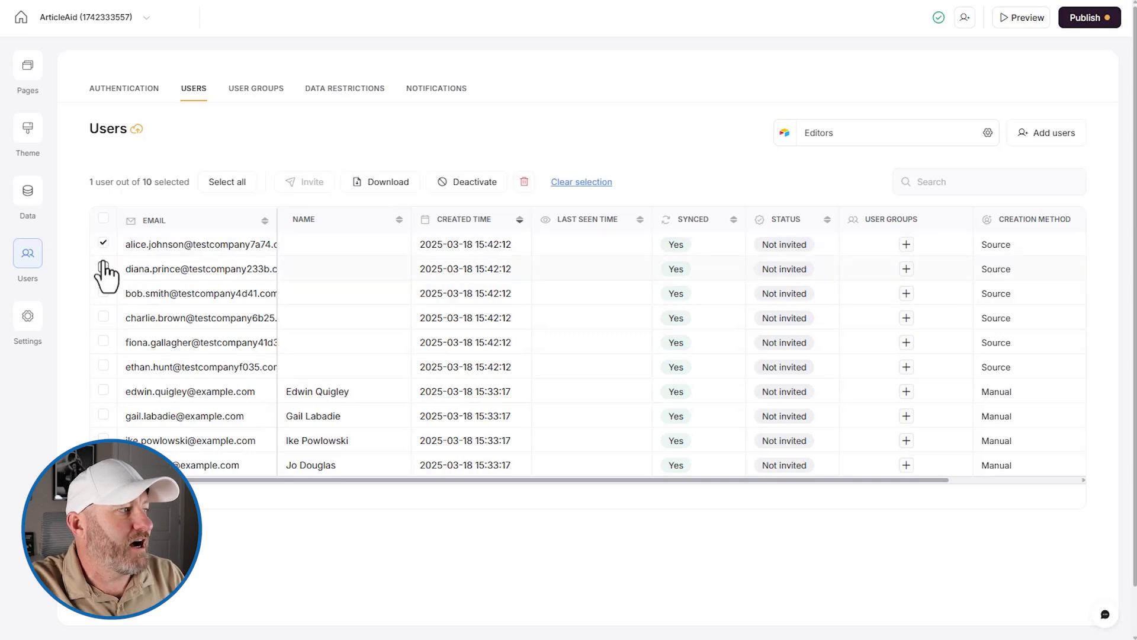
click(104, 244)
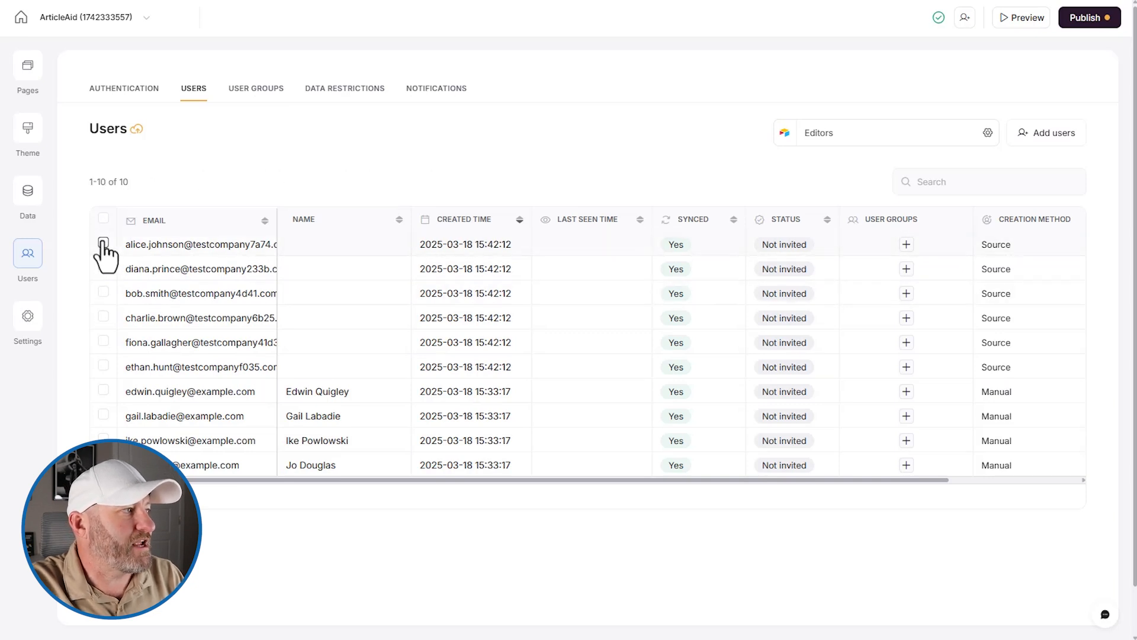
click(103, 390)
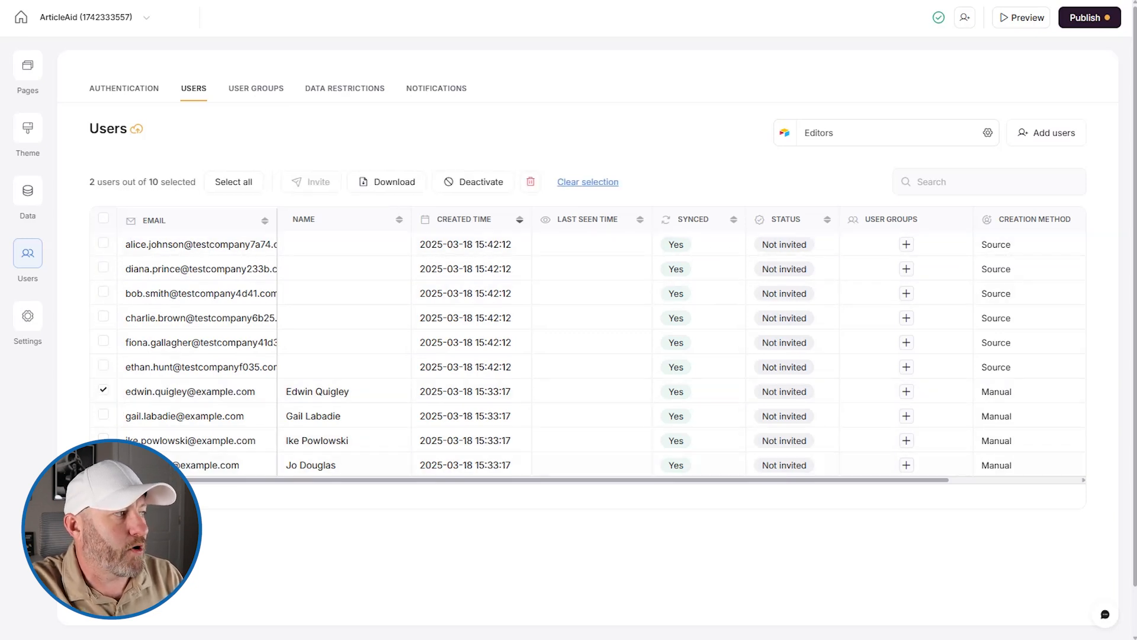
click(103, 438)
click(103, 414)
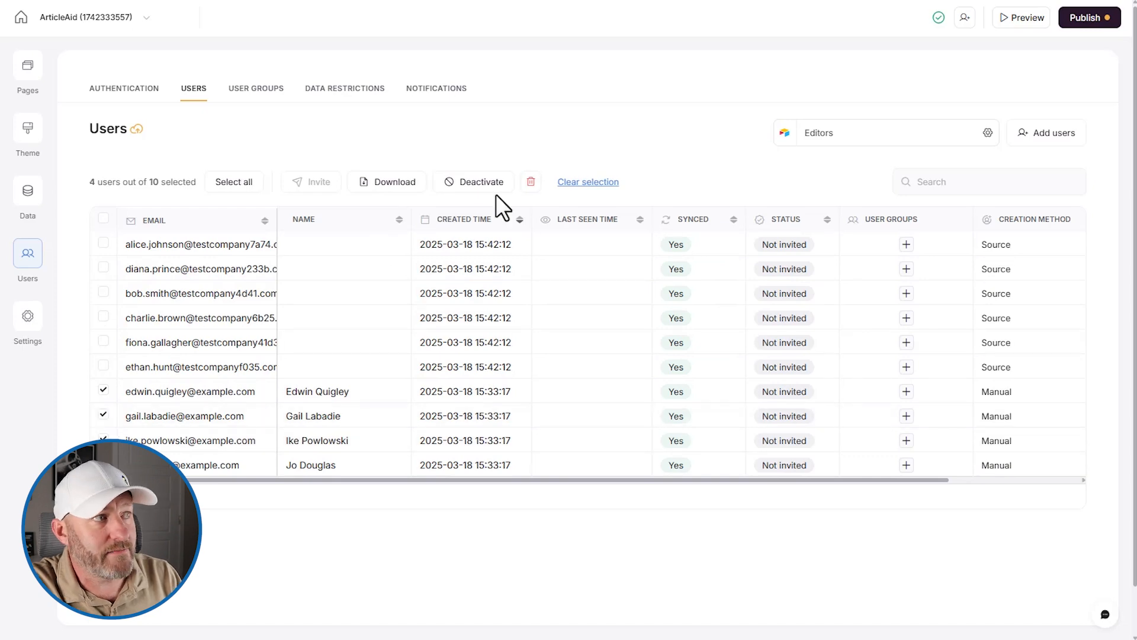
click(531, 182)
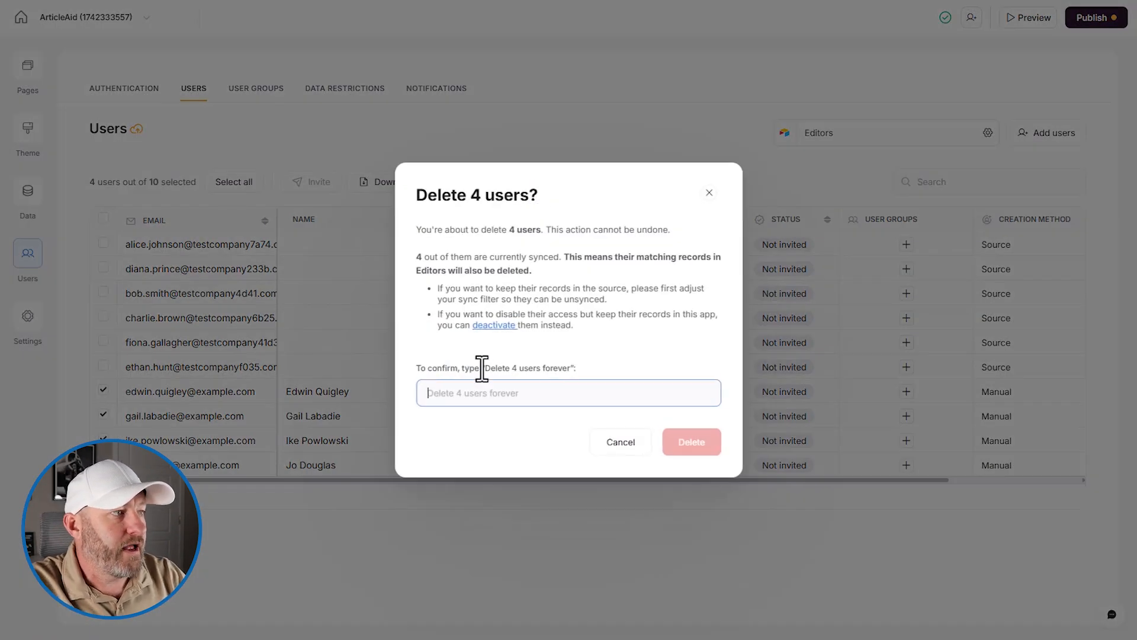
- Paste the confirmation phrase to permanently delete the four users, then view User Groups
drag(485, 368, 570, 368)
key(ctrl+c)
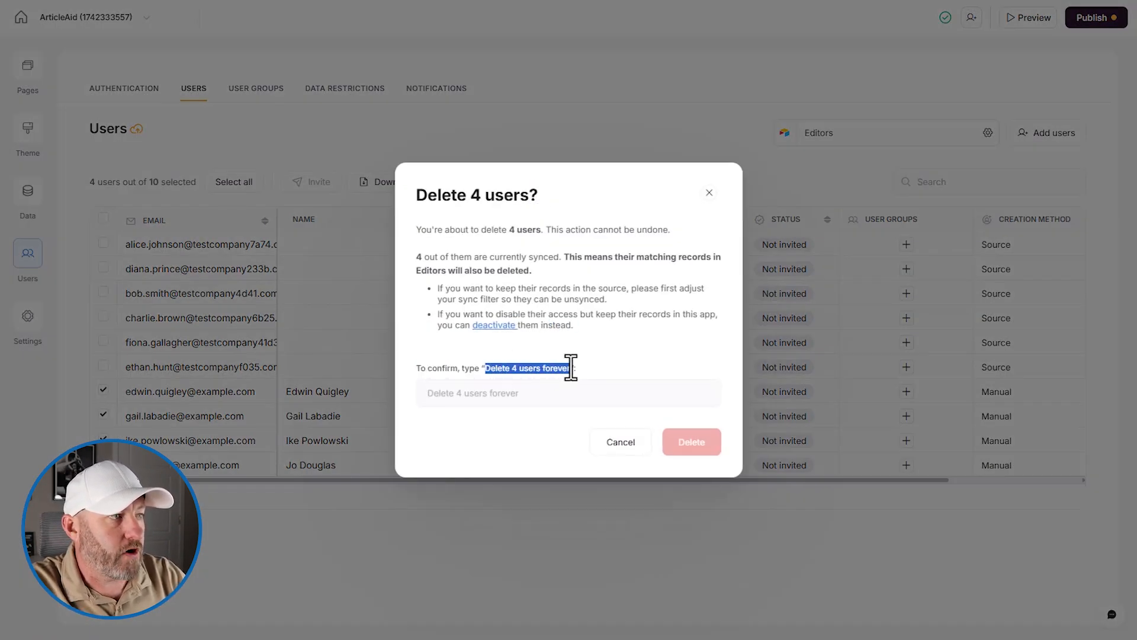
click(561, 392)
key(ctrl+v)
click(701, 445)
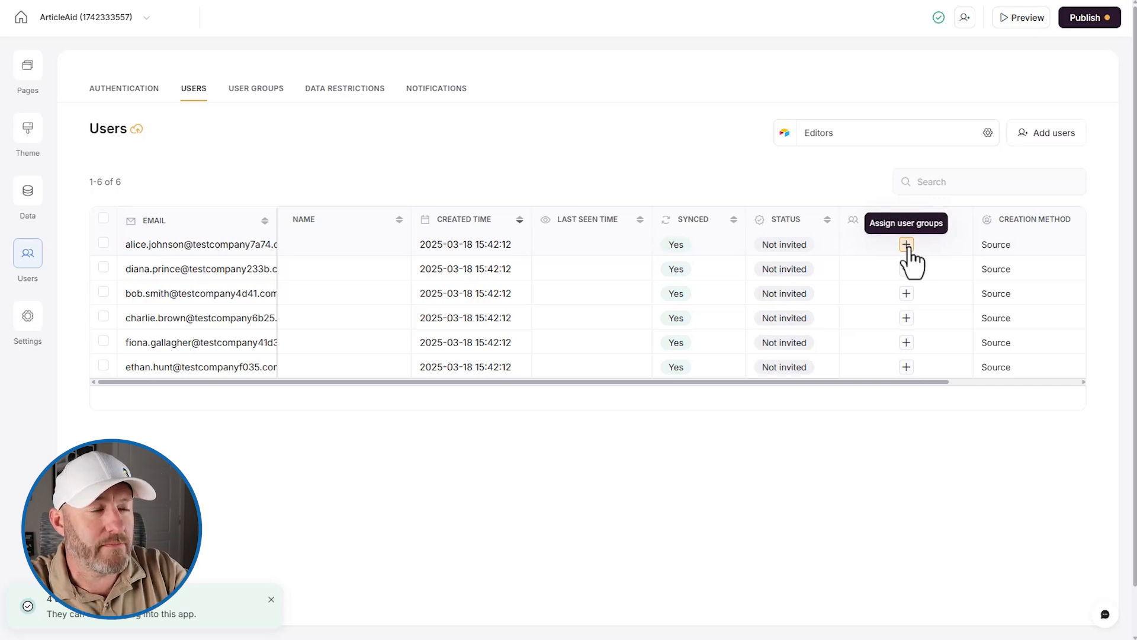
click(256, 92)
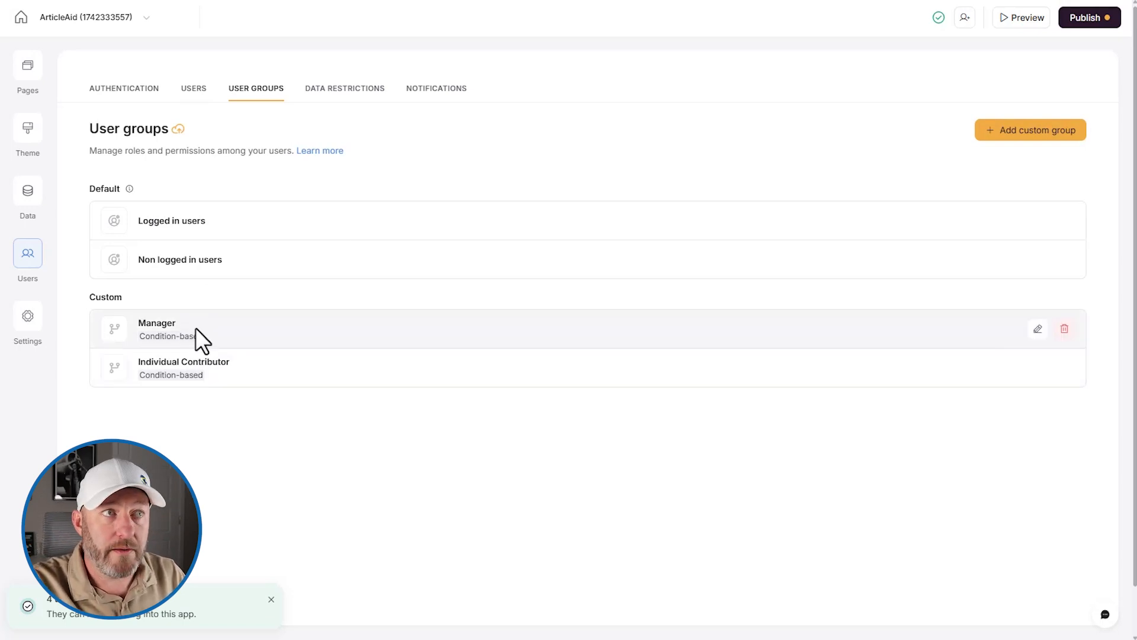
click(1038, 329)
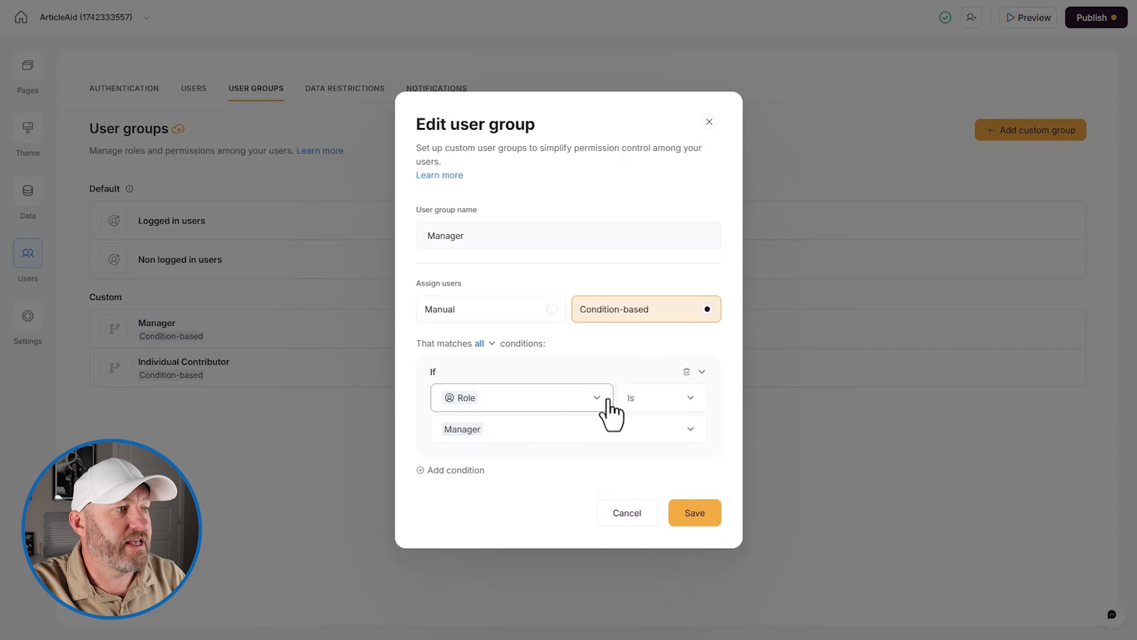
click(646, 514)
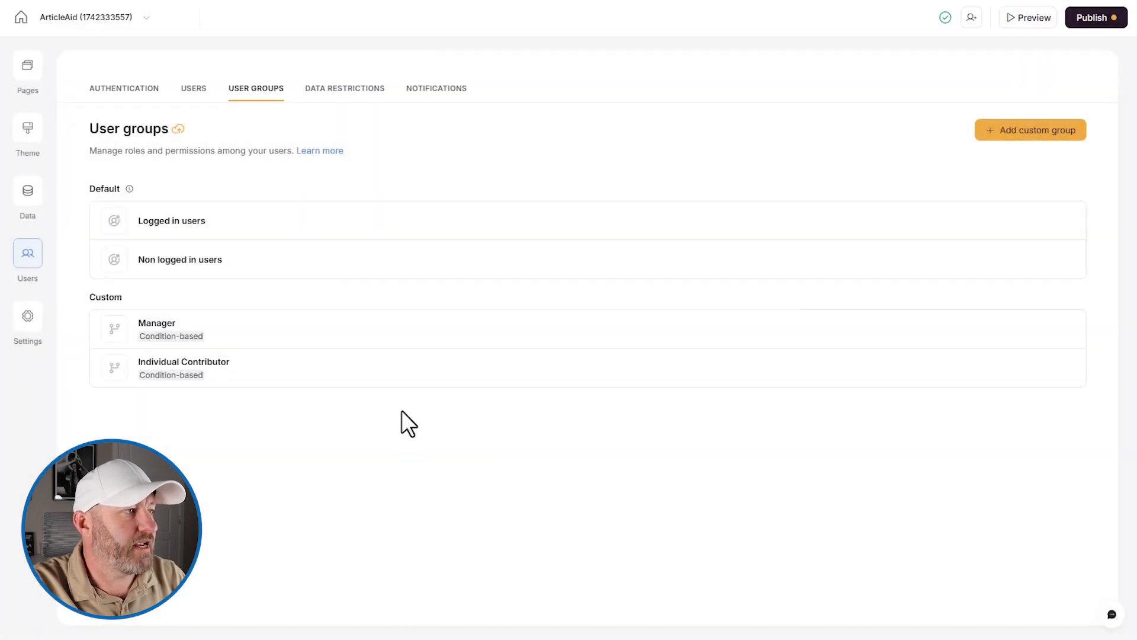
click(1038, 368)
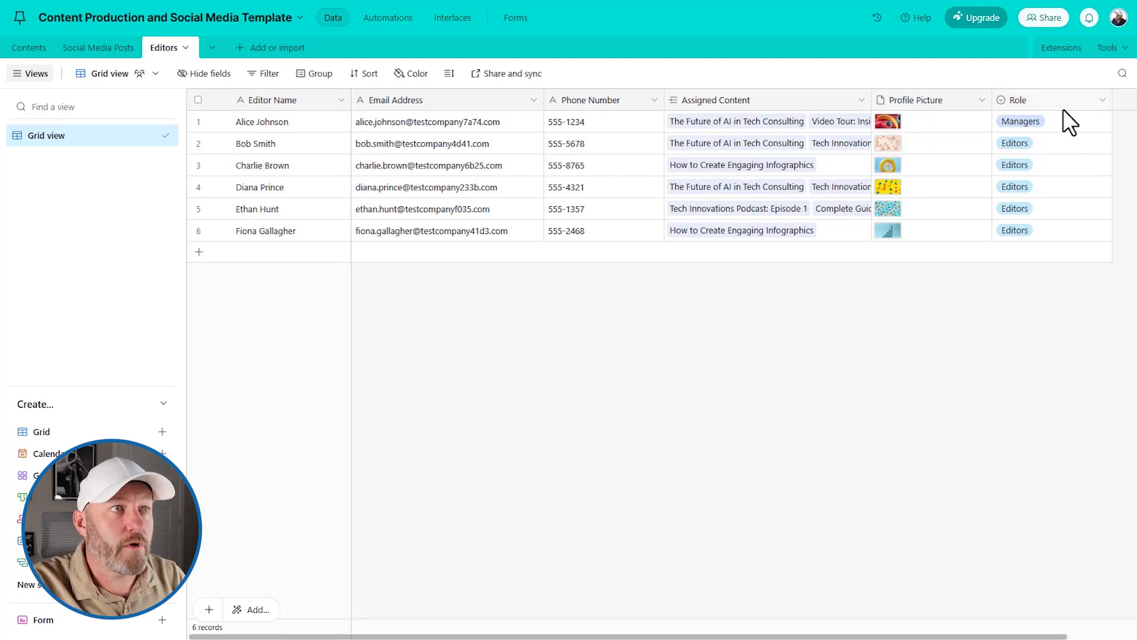
- Open the Individual Contributor group's editor to review its 'Role is Individual Contributor' condition
click(1044, 121)
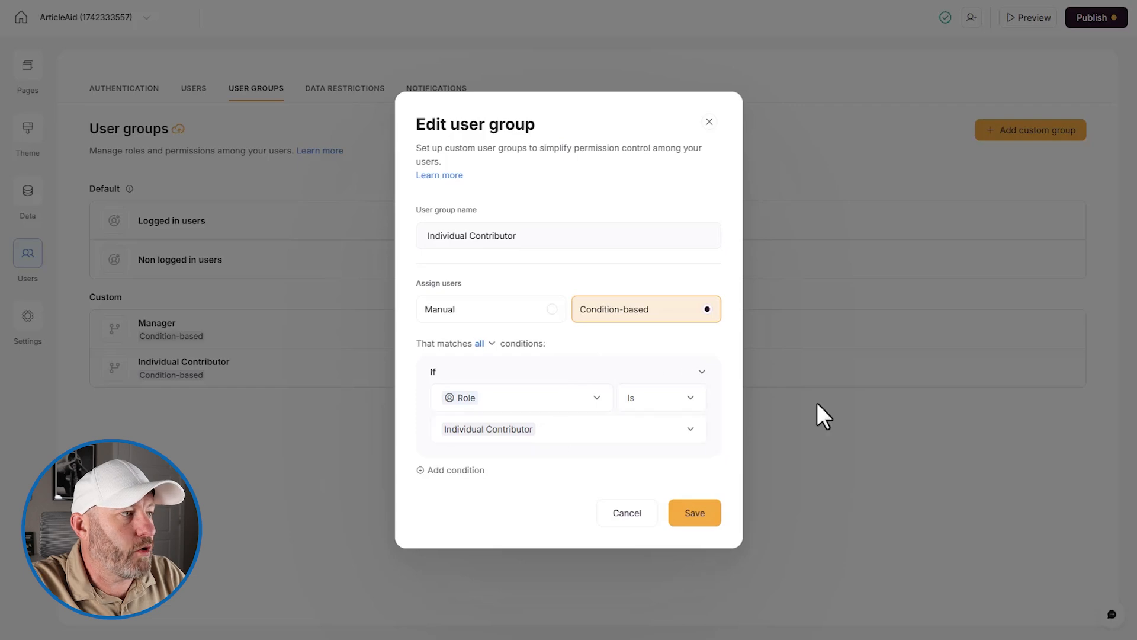
- Change the Manager group's condition to Role is Managers and save it
click(709, 121)
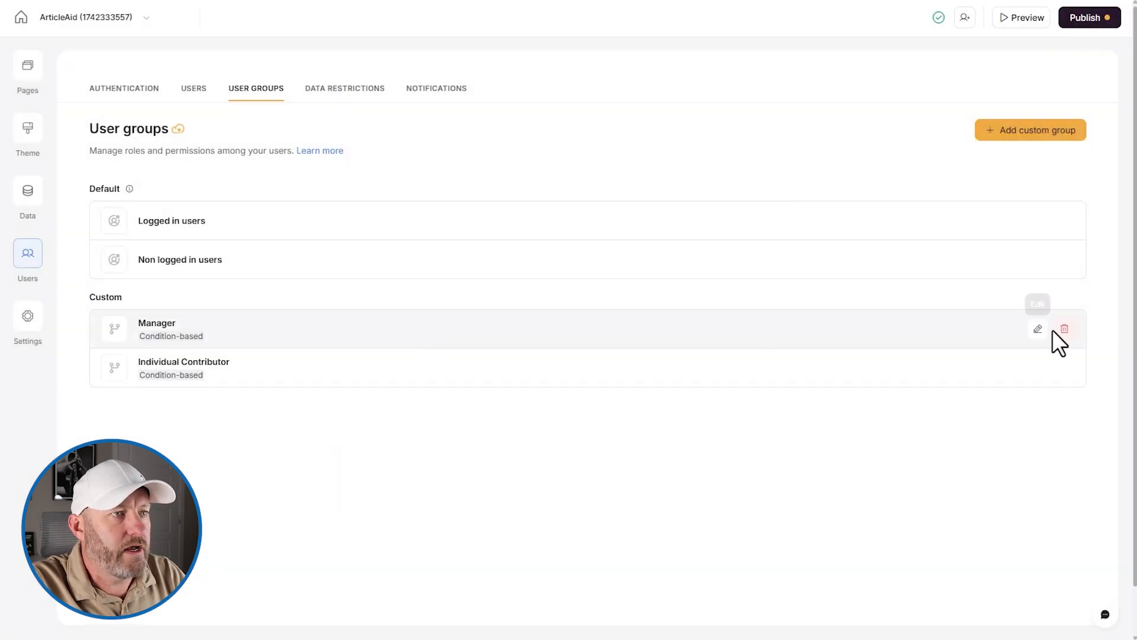
click(1038, 329)
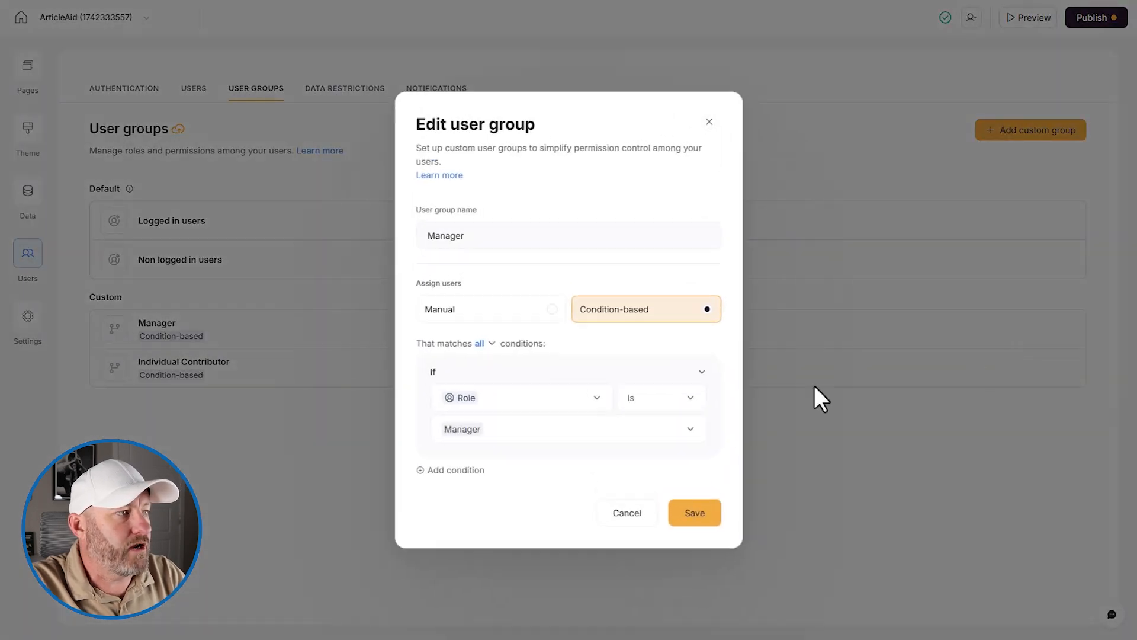
click(487, 438)
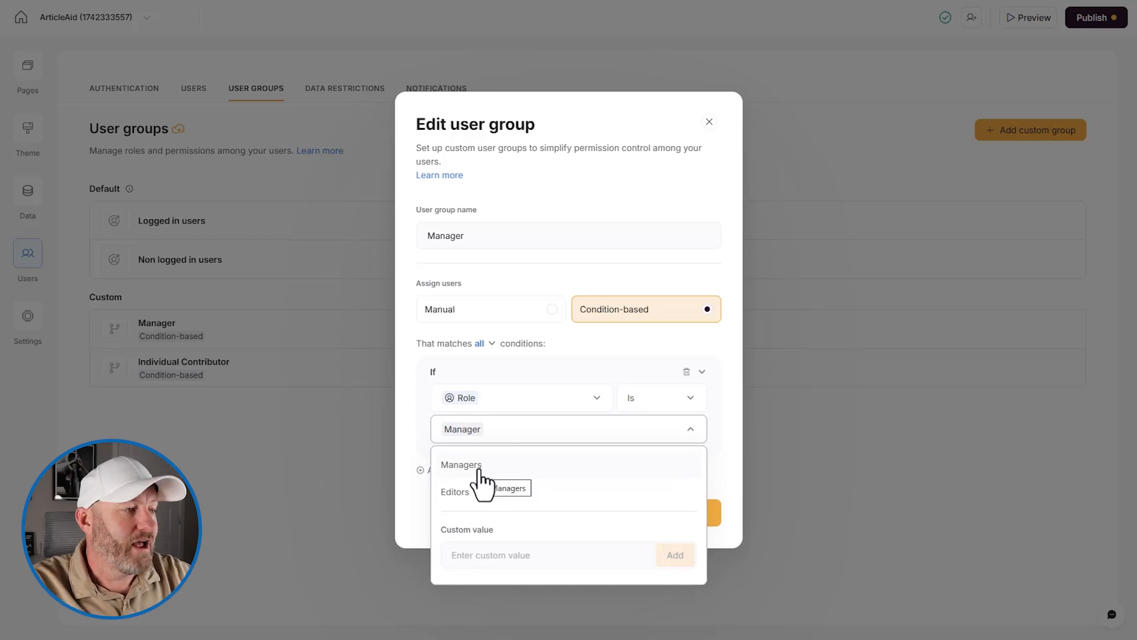
click(478, 468)
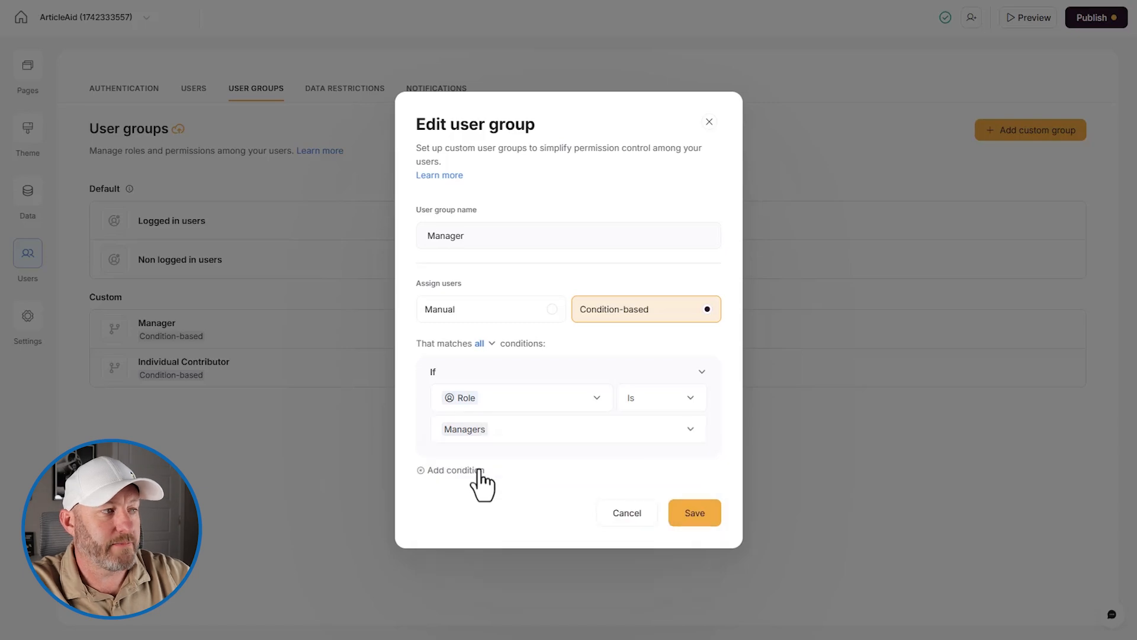
click(695, 513)
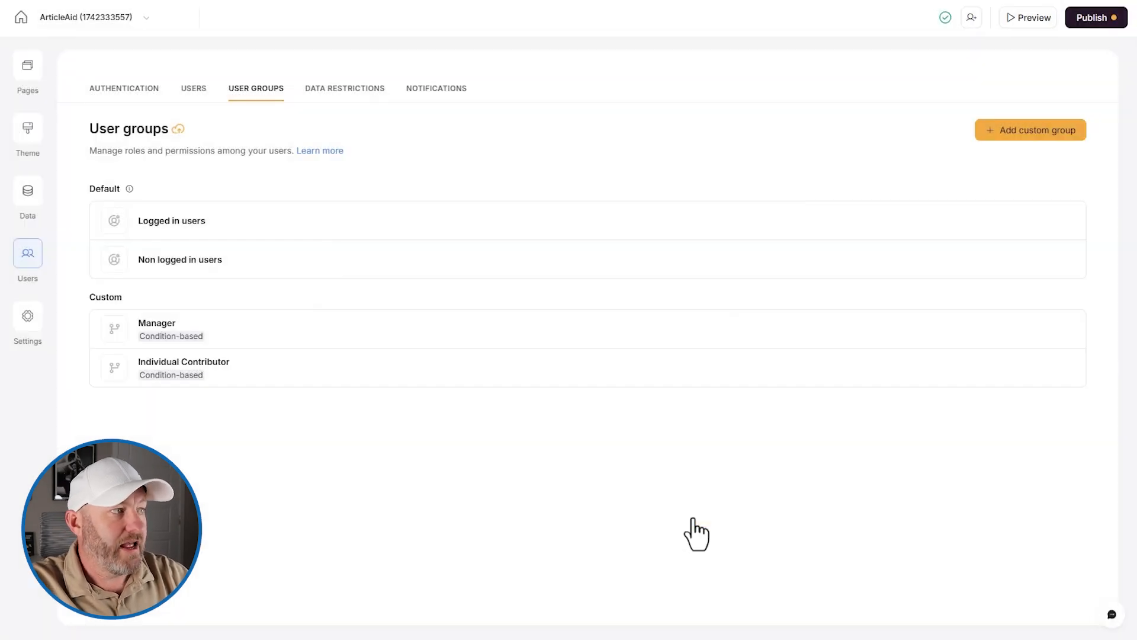
- Switch the Individual Contributor group's condition to Role is Editors and save
mouse_move(1059, 381)
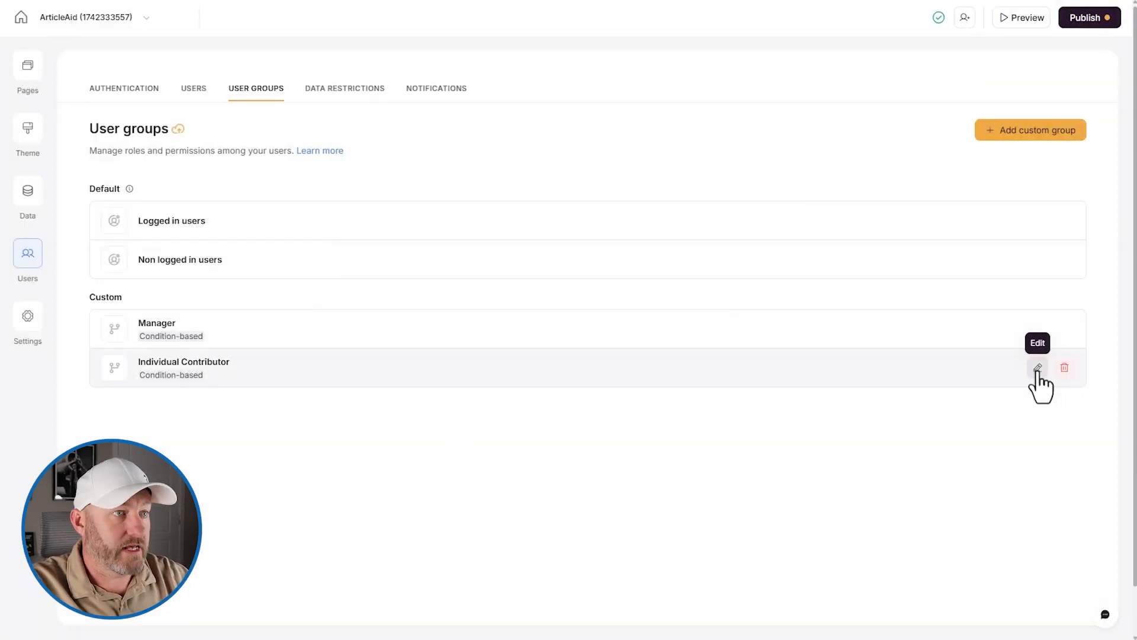
click(1038, 369)
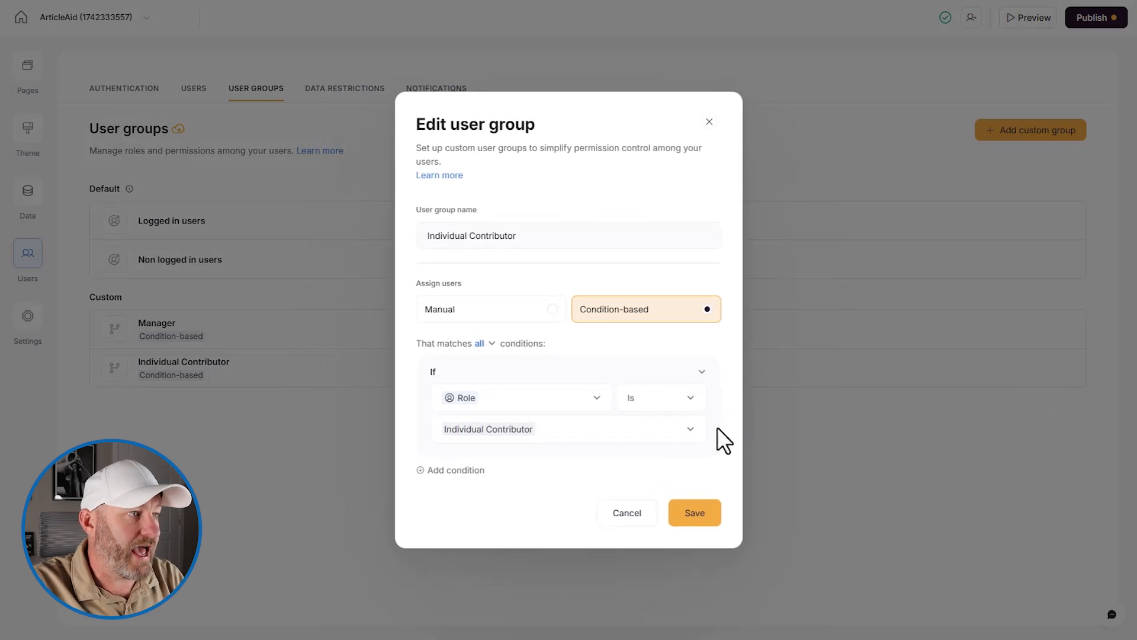
click(652, 431)
click(568, 491)
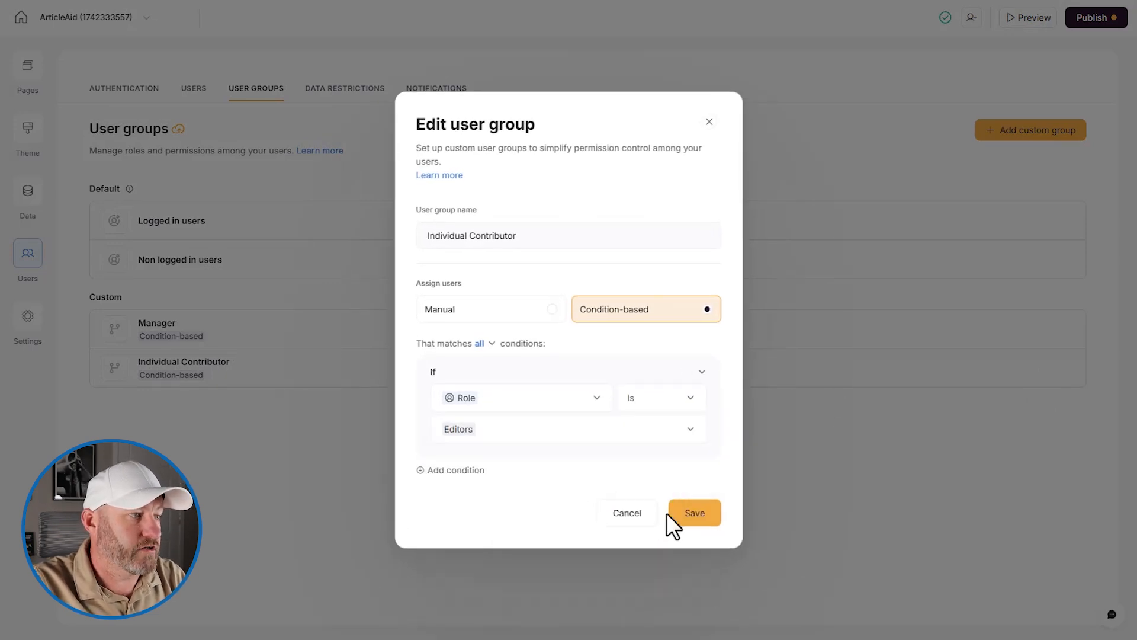
click(688, 514)
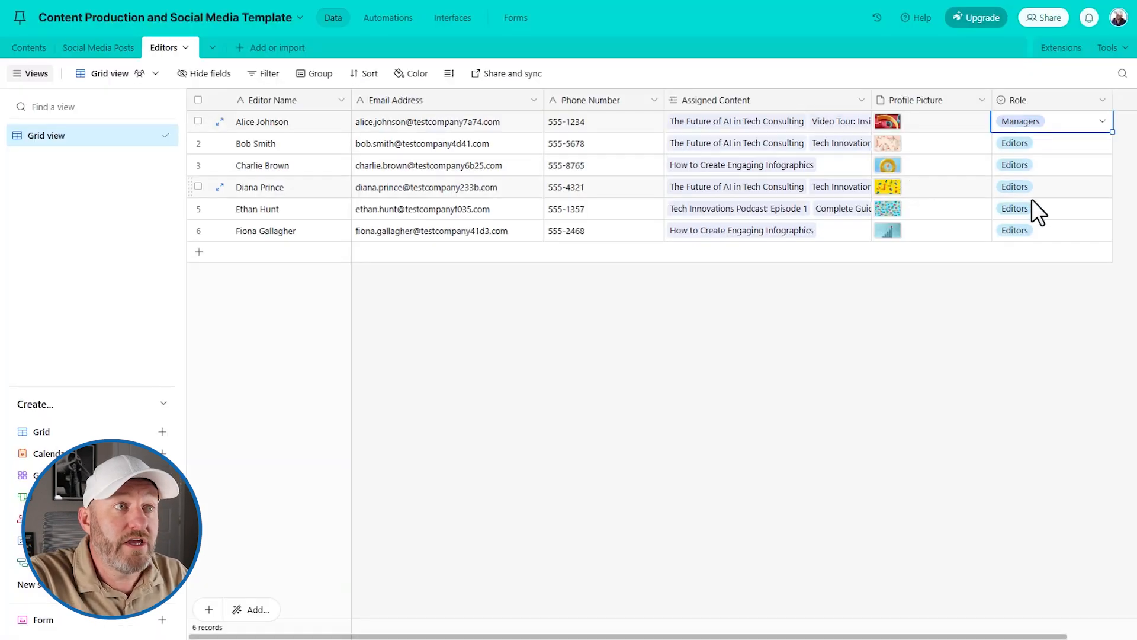
- Check the available Role options on an Airtable Editors record without changing anything
double_click(1065, 188)
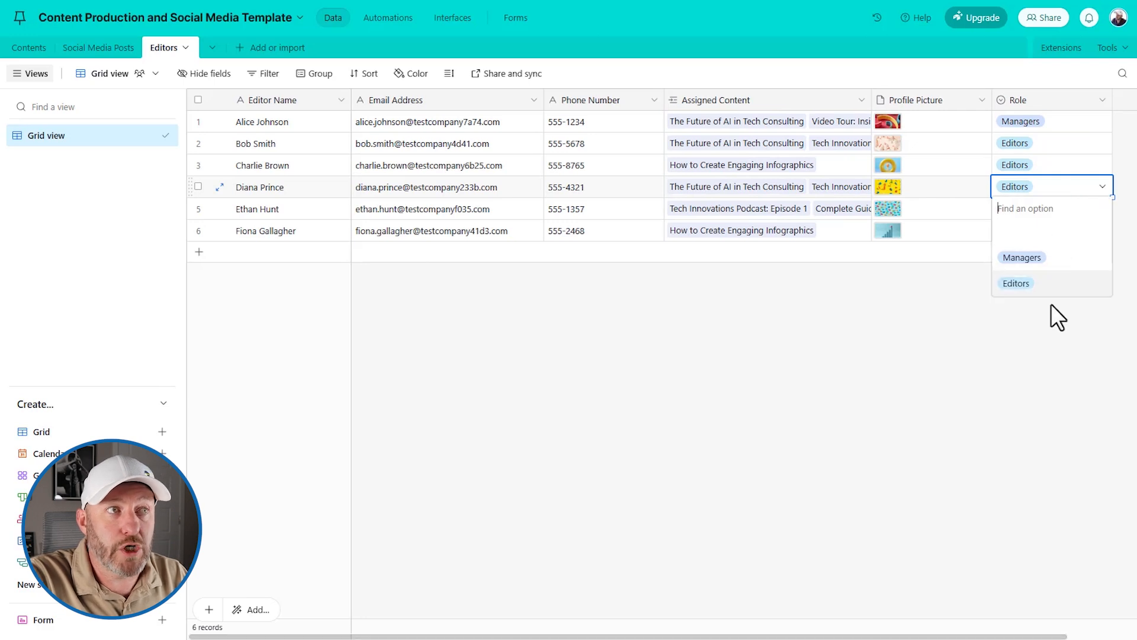
click(848, 456)
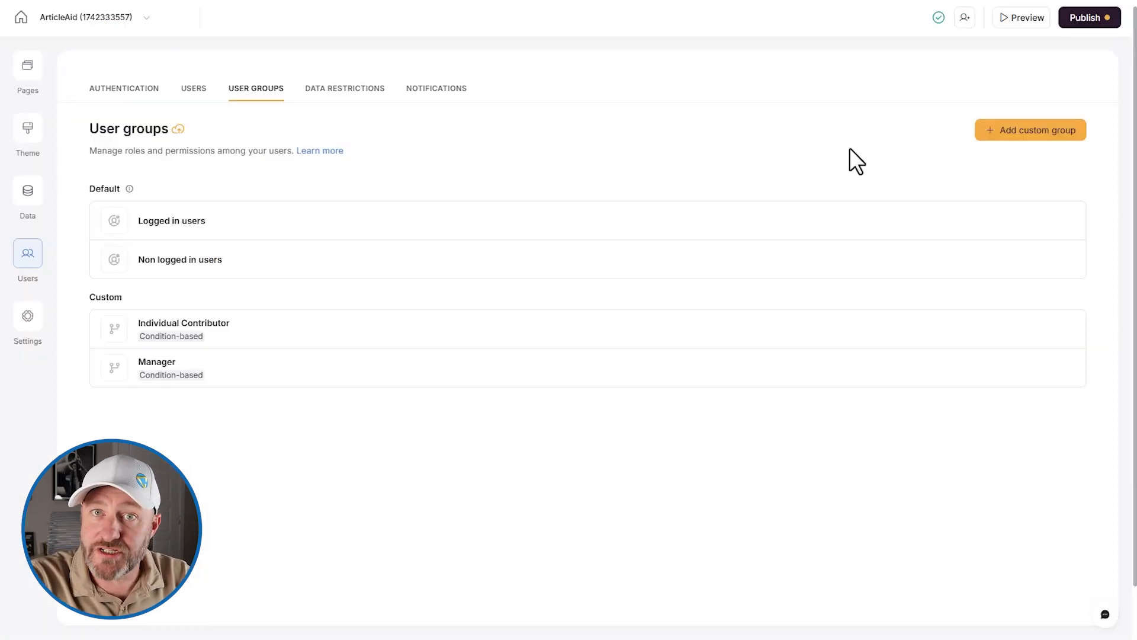
- Publish ArticleAid without sending invites and view the Users list
click(1084, 19)
click(1029, 220)
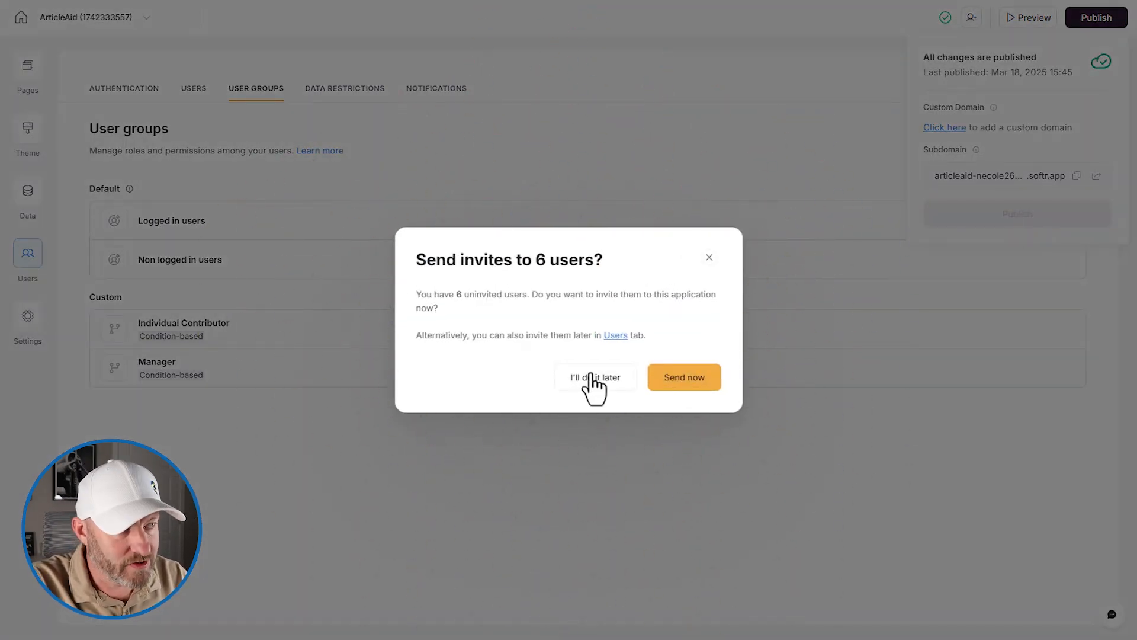
click(709, 257)
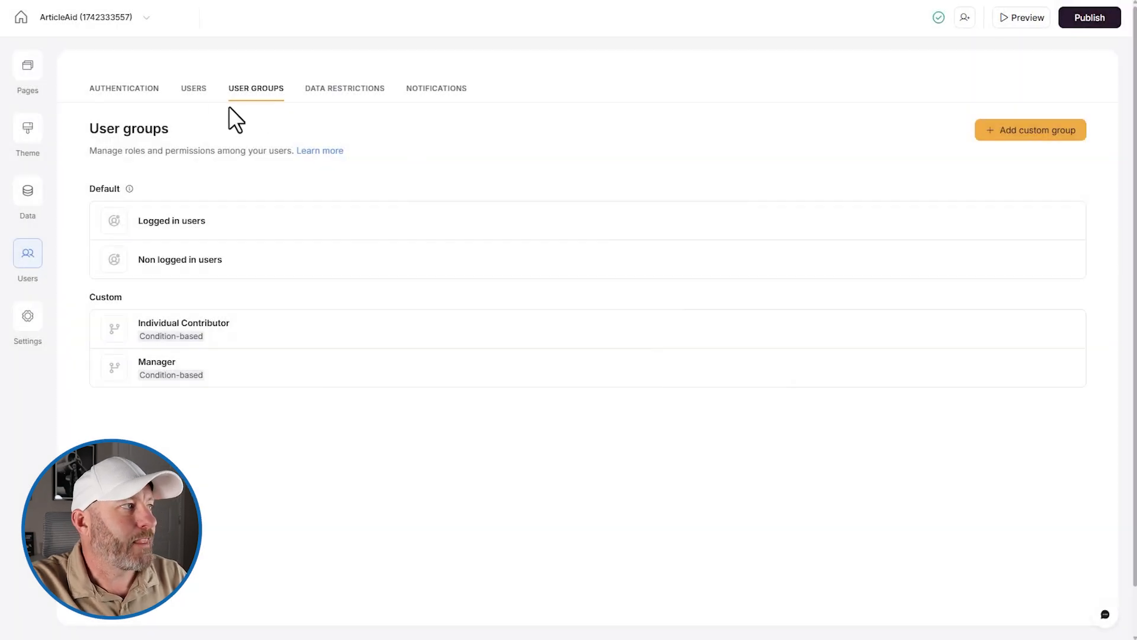
click(194, 89)
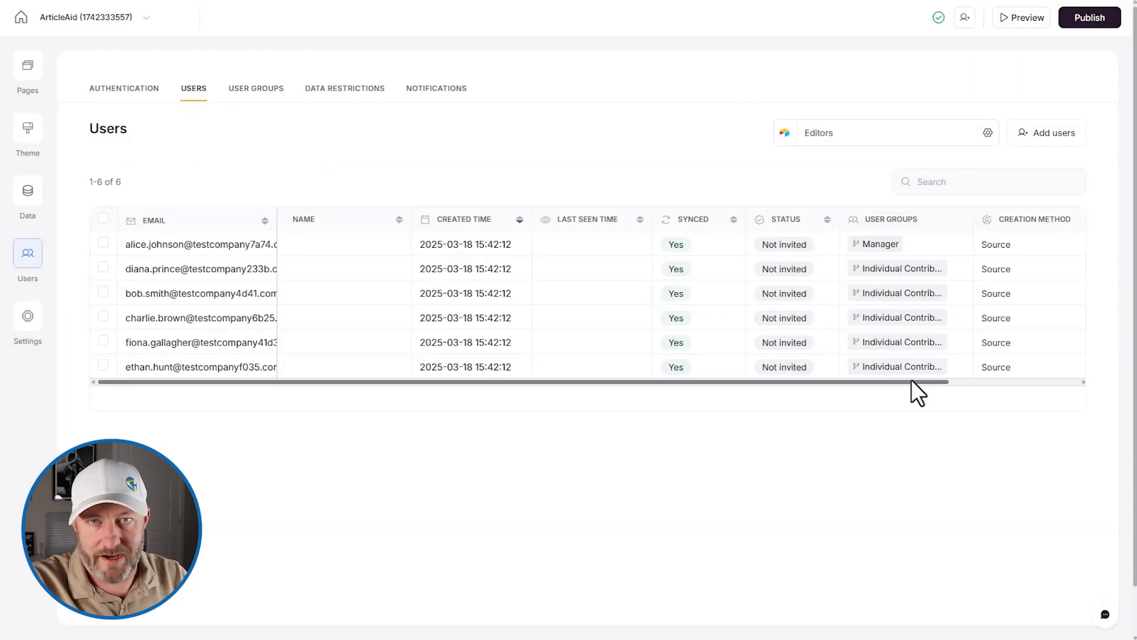
mouse_move(900, 272)
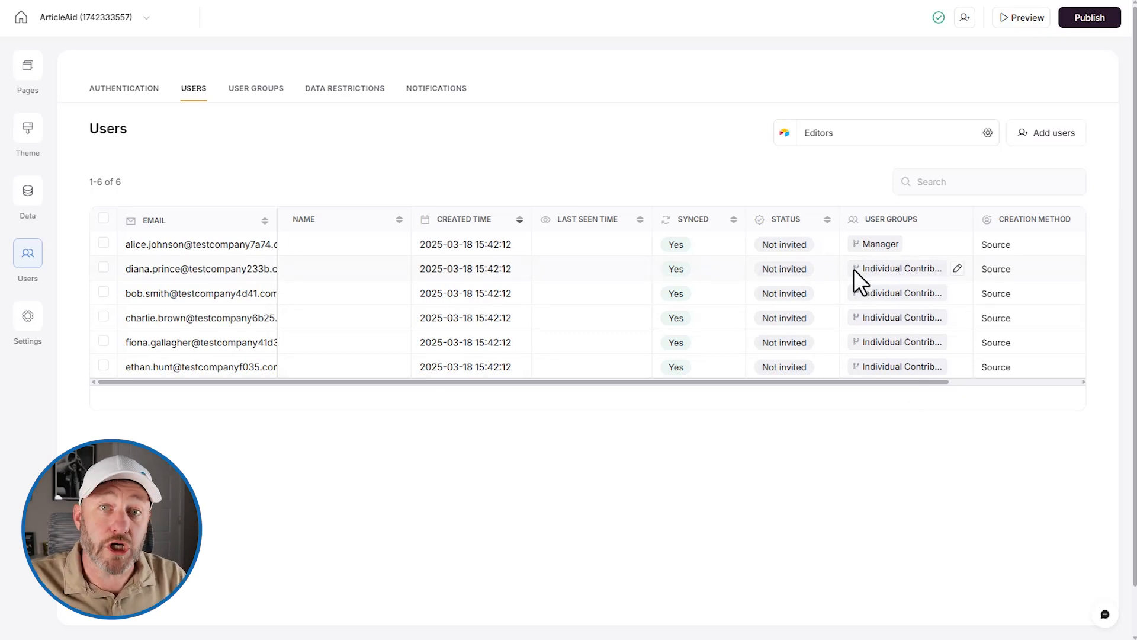
mouse_move(868, 249)
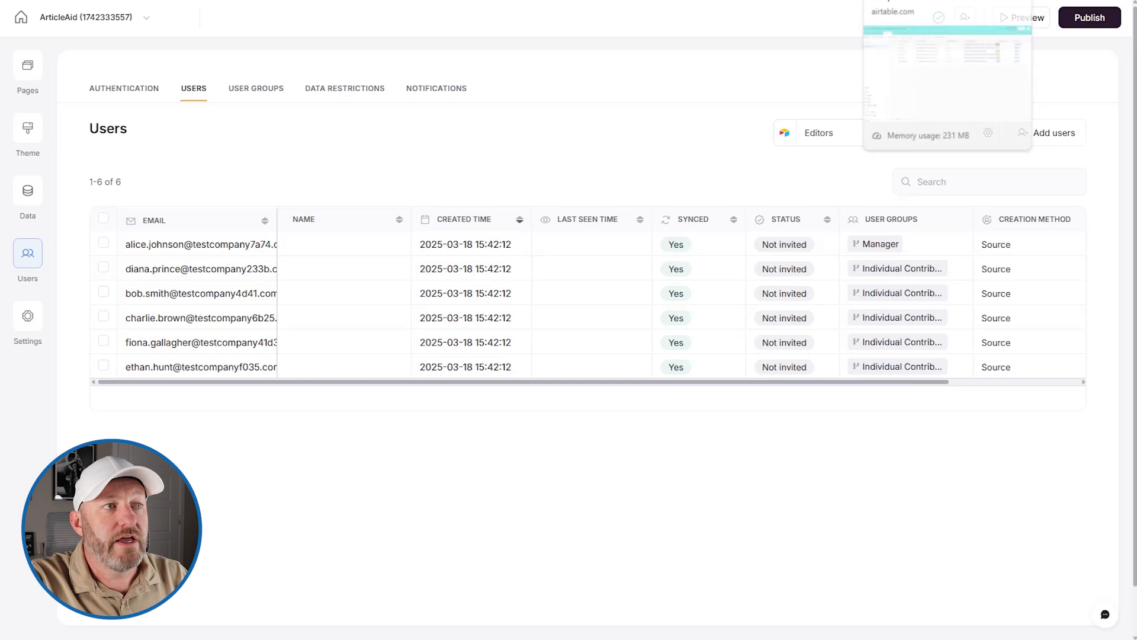
click(912, 0)
- Inspect a record's Role in Airtable, then return to Softr's list of app pages
click(1036, 190)
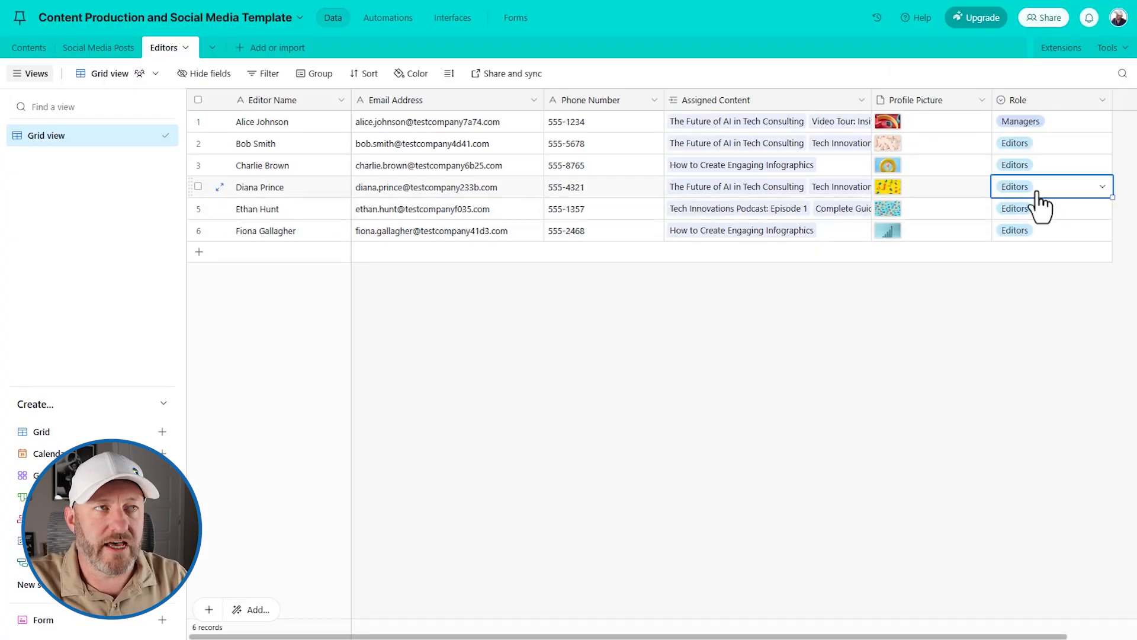
click(972, 1)
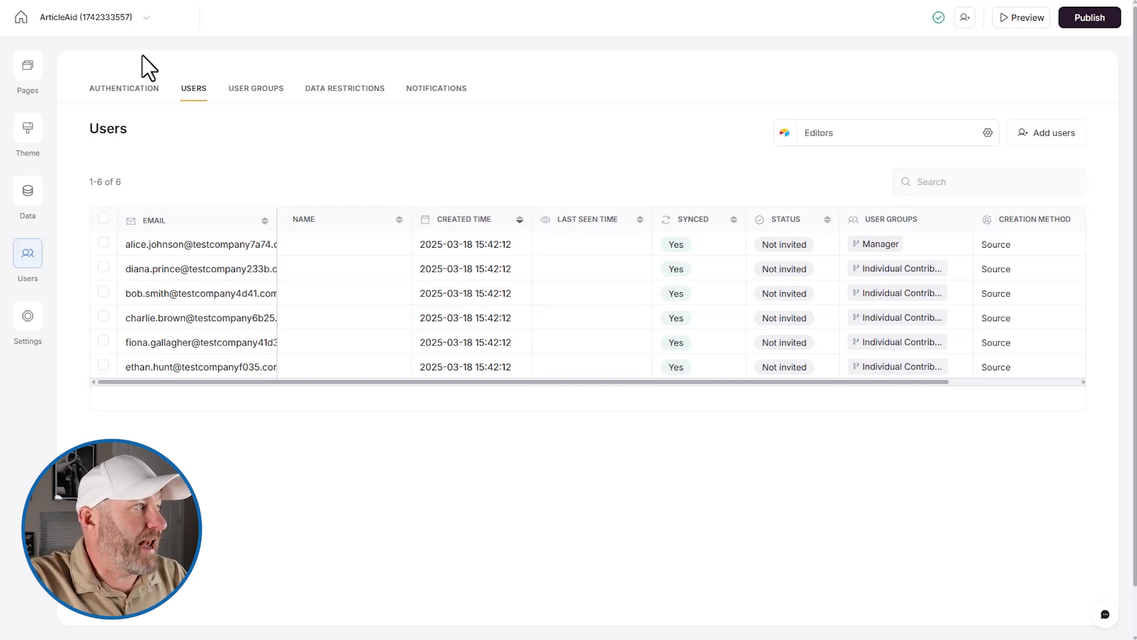
click(27, 69)
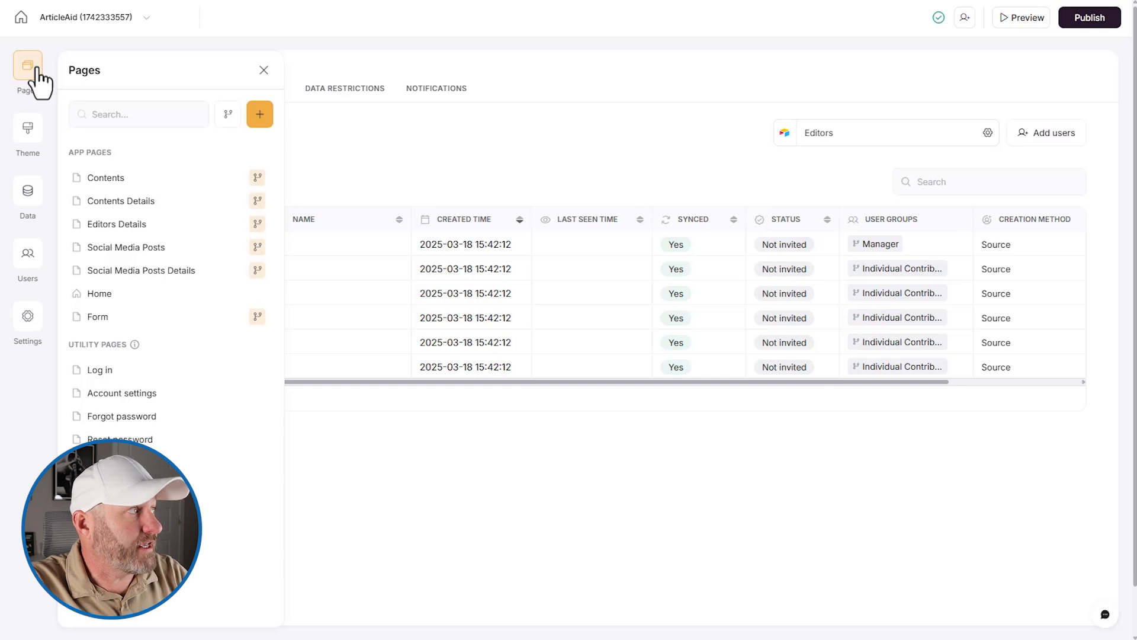
- Restrict the Contents page's list block to logged-in users in the Manager group
click(121, 178)
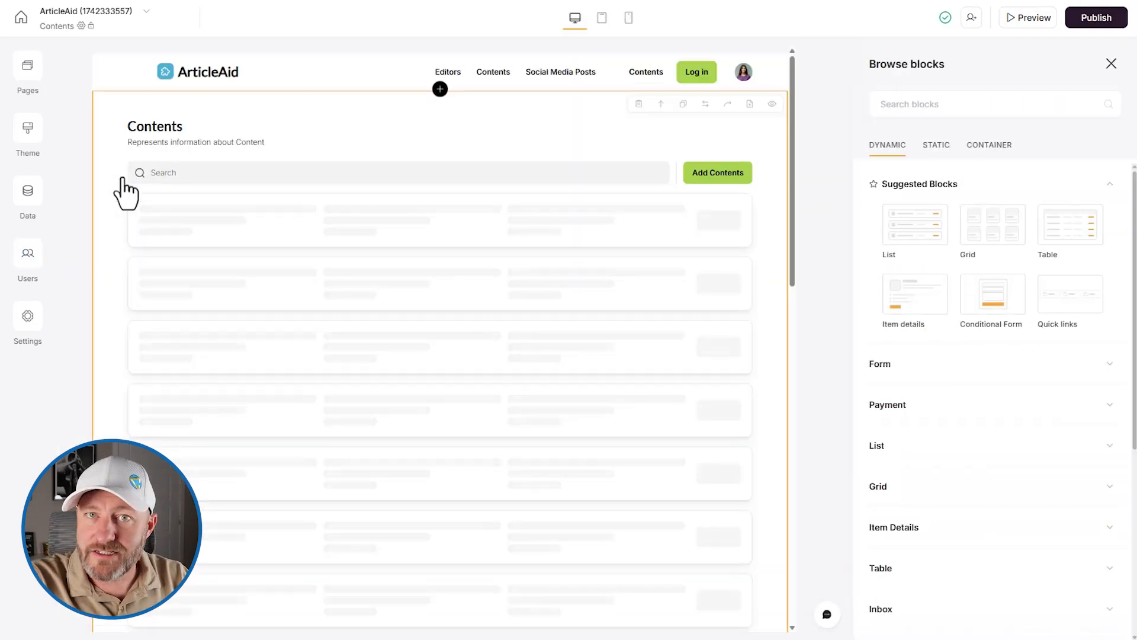
click(391, 142)
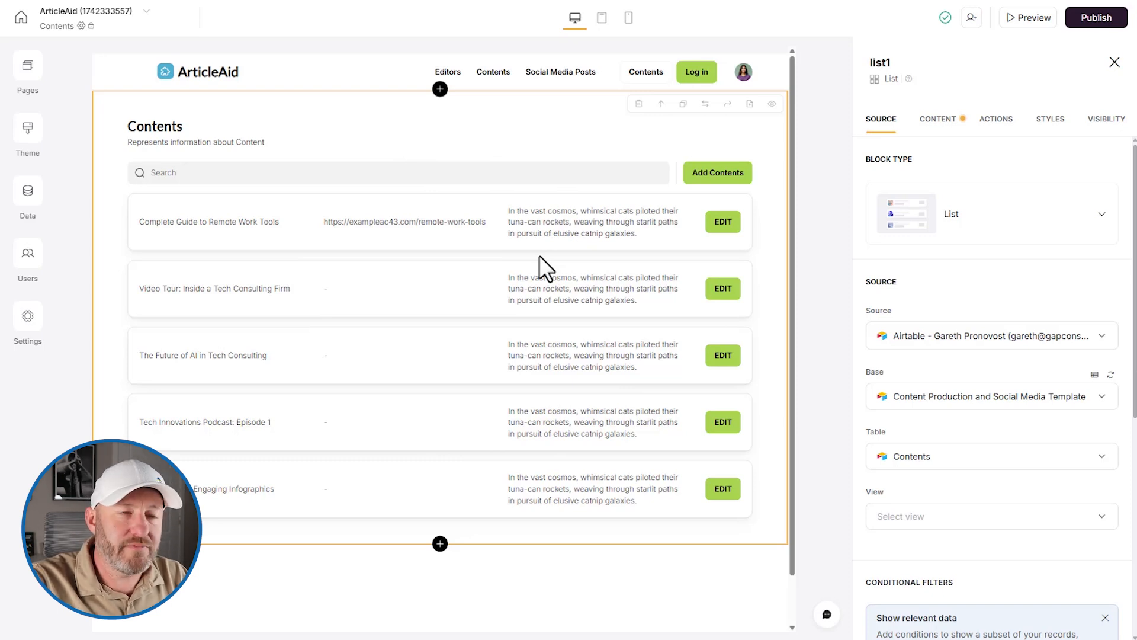
click(1107, 120)
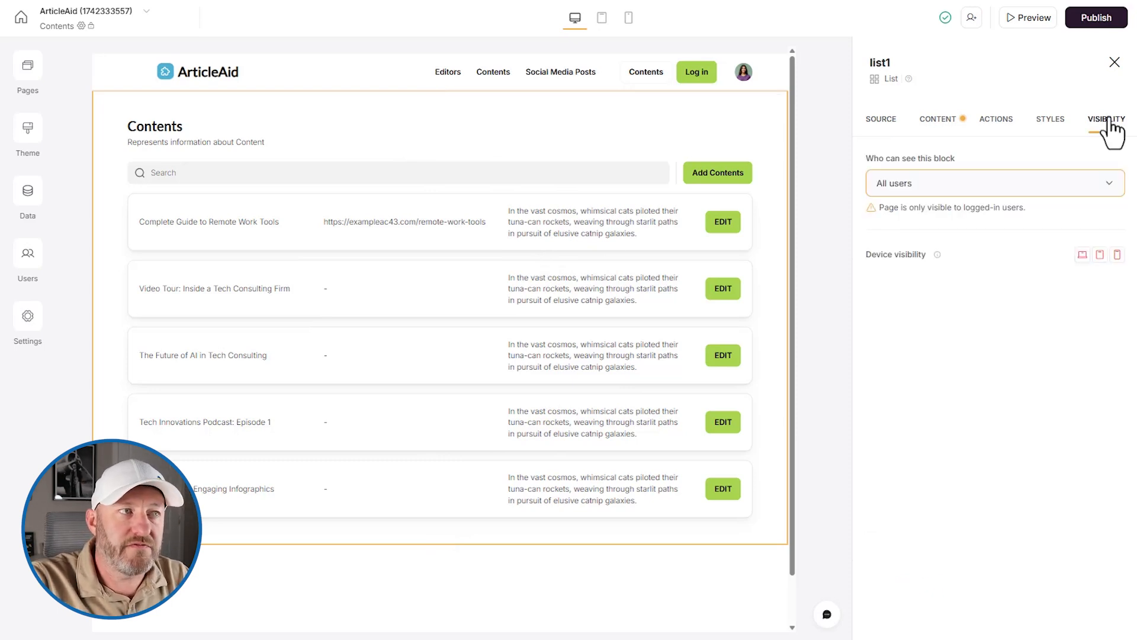
click(1009, 186)
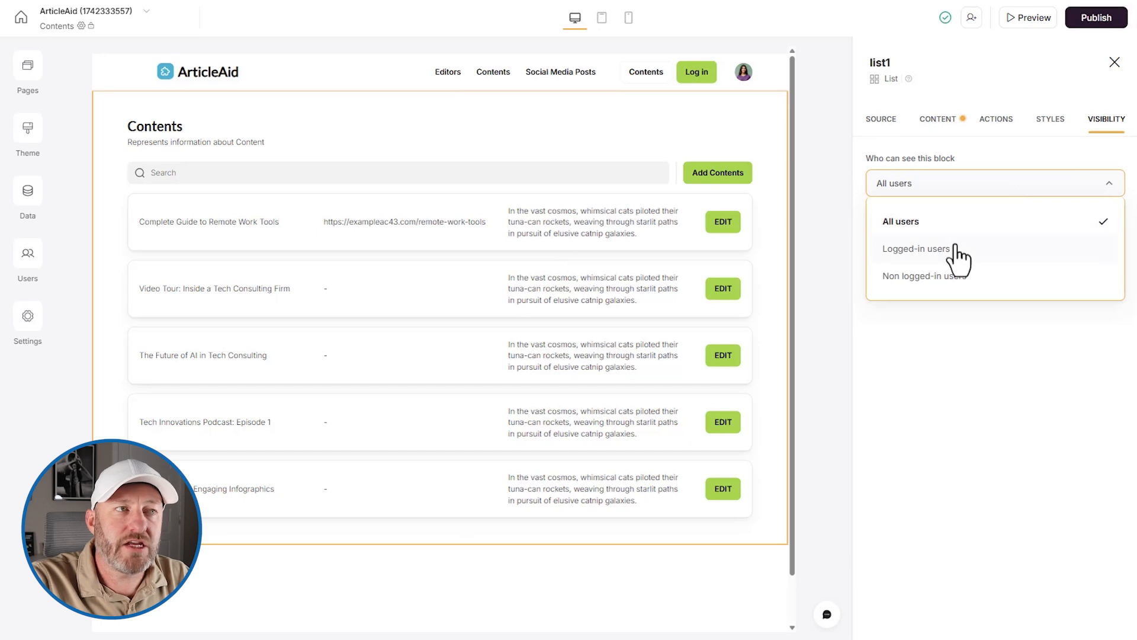
click(956, 248)
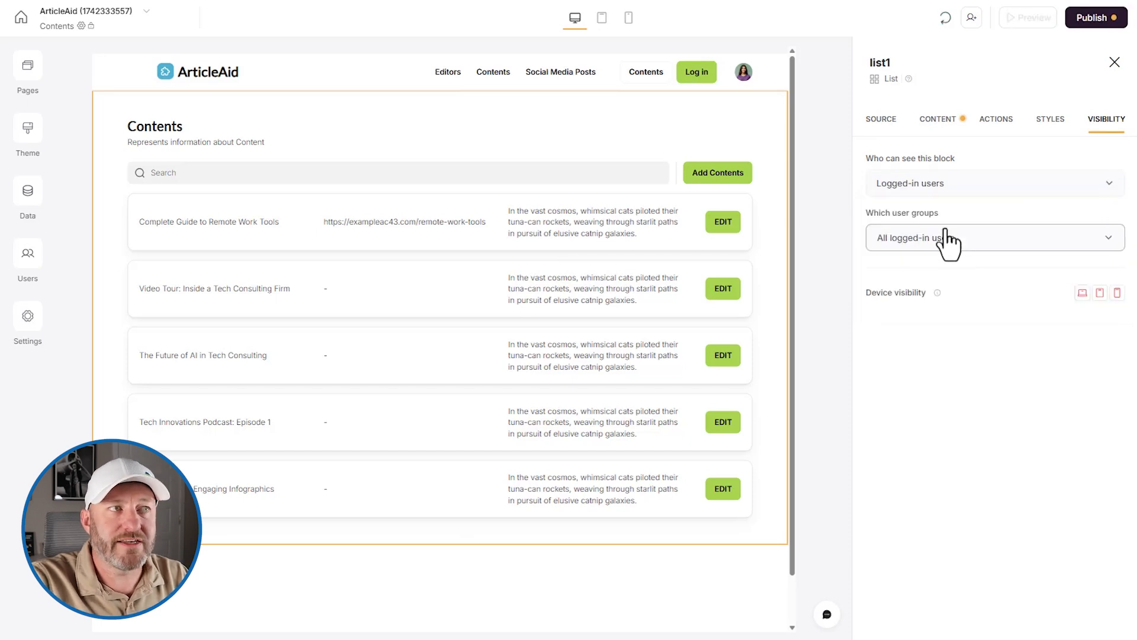
click(933, 240)
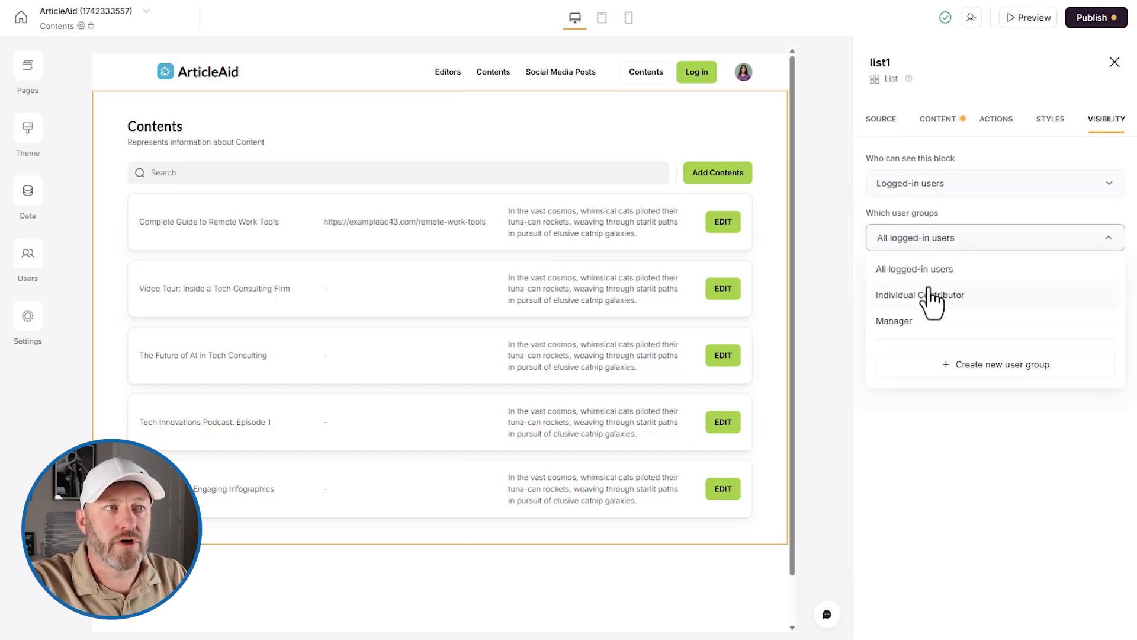
click(927, 324)
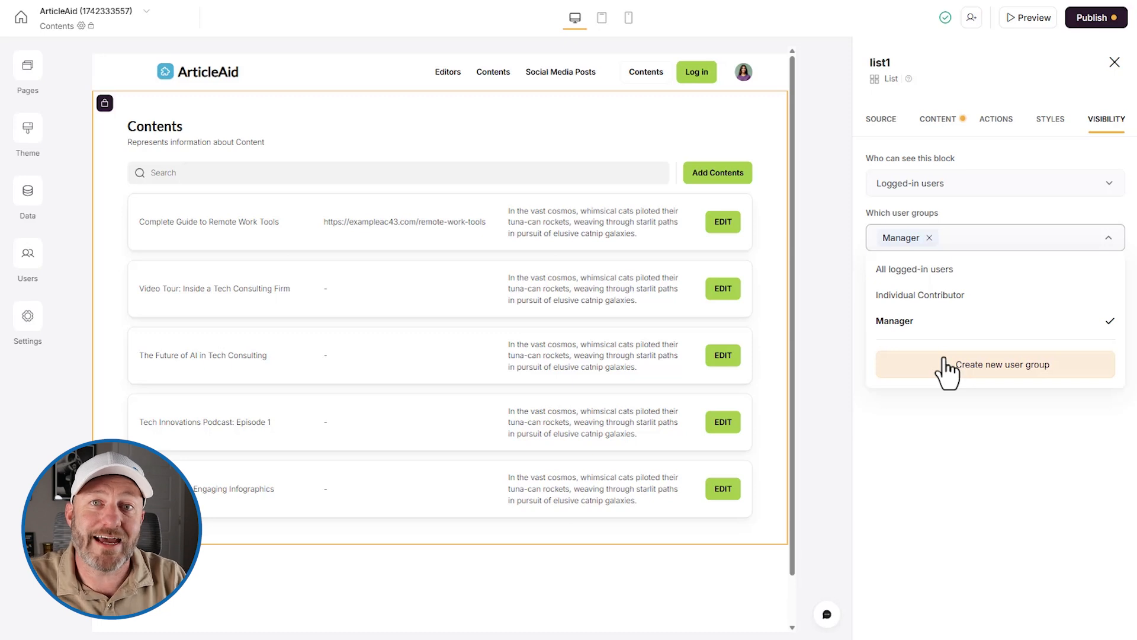
click(837, 190)
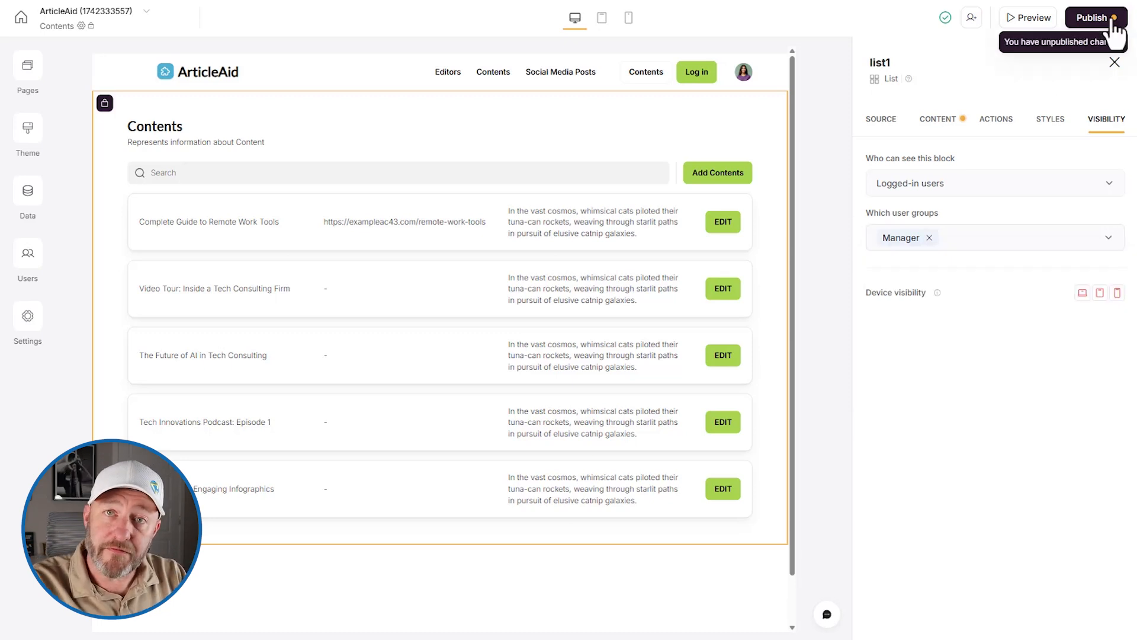
- Open the Custom Domain settings and select the domain field
click(26, 324)
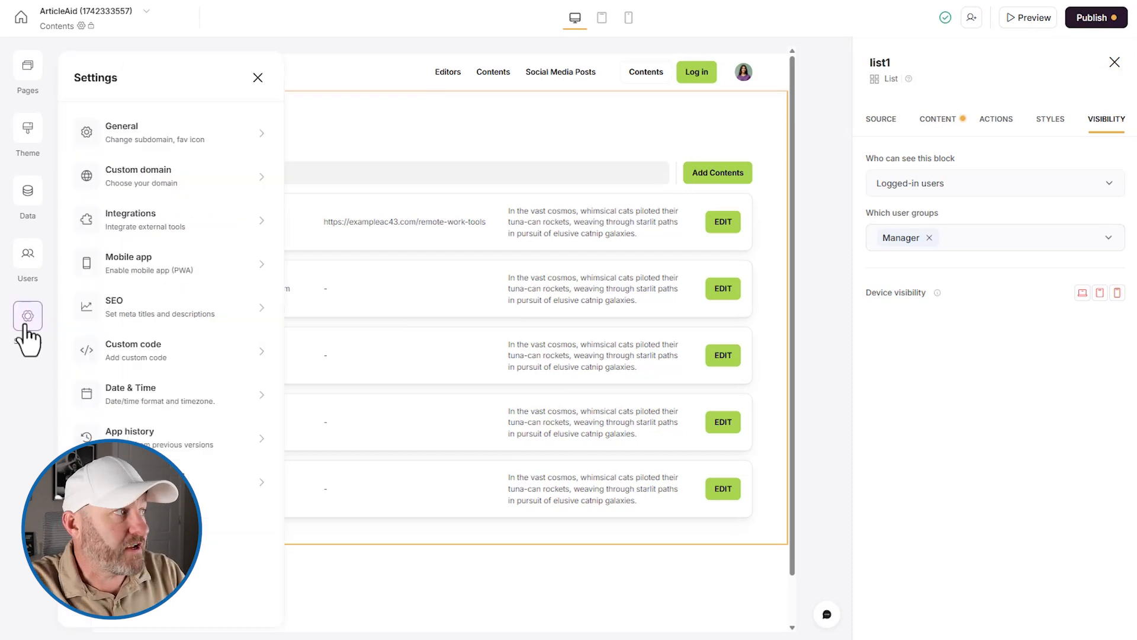
click(169, 181)
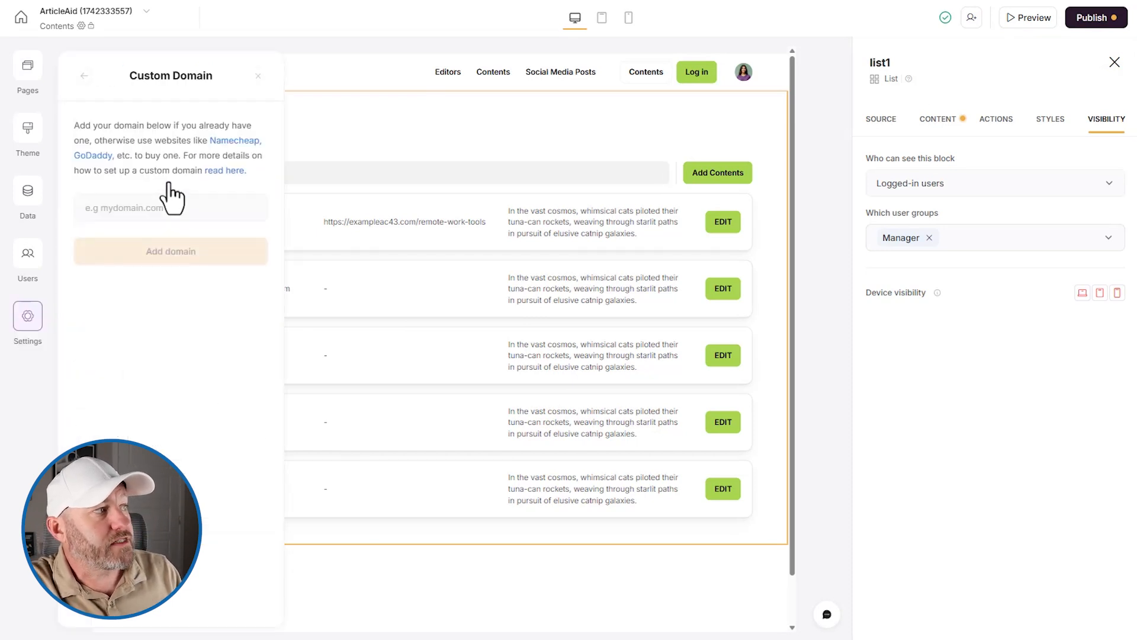
click(120, 212)
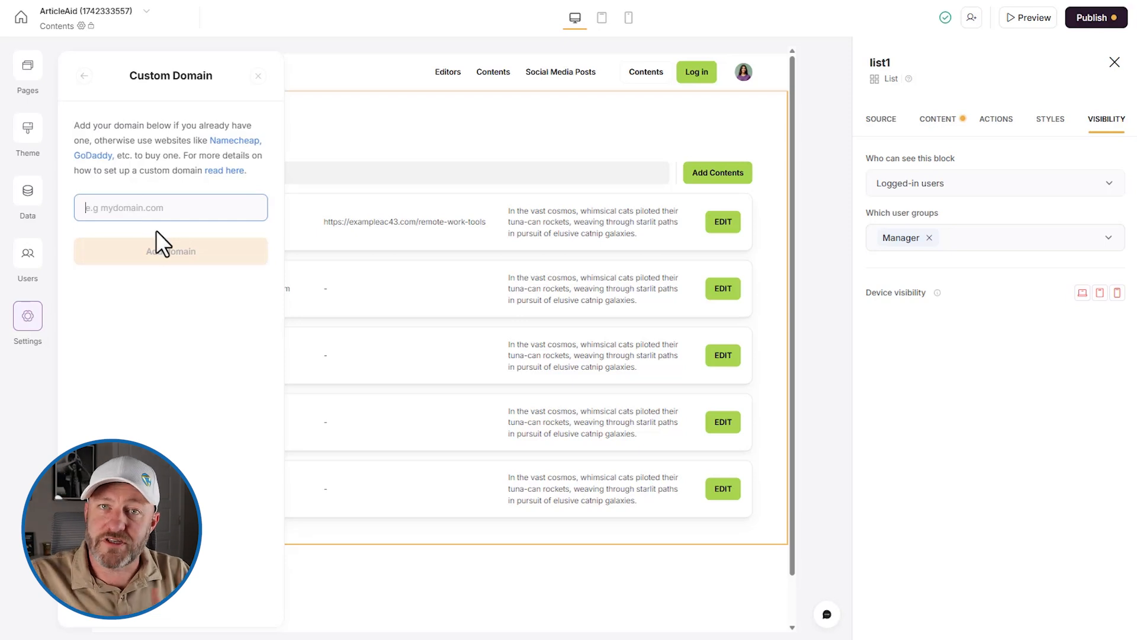